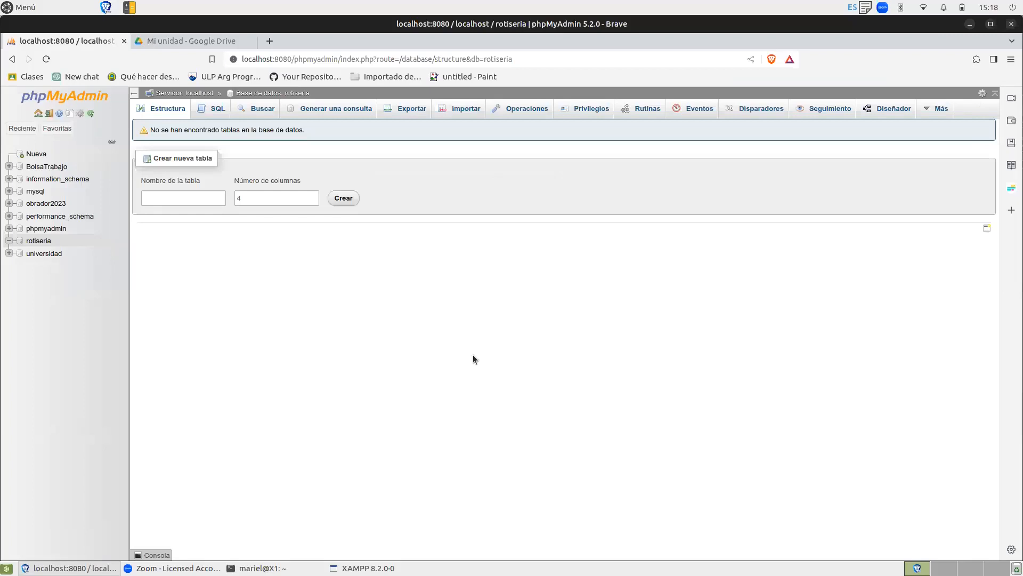
Create a new table named cliente with 4 columns in the rotiseria database.
left_click(186, 199)
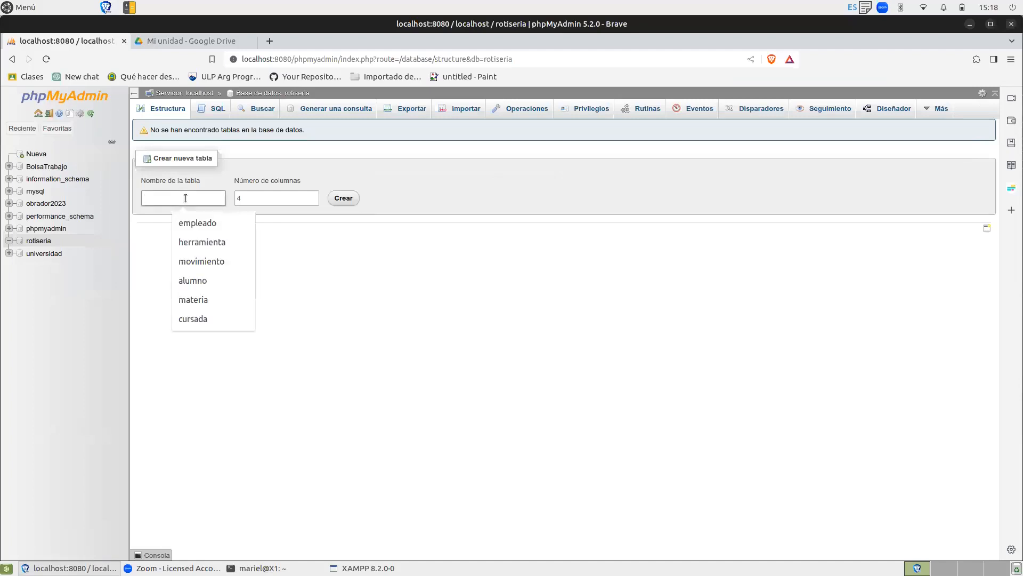
type("cliente")
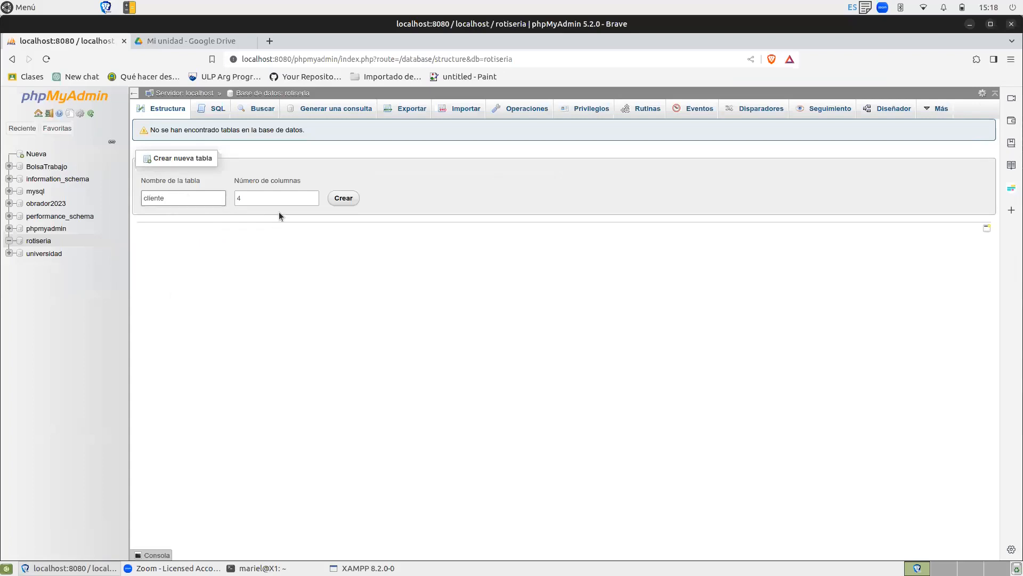
left_click(248, 195)
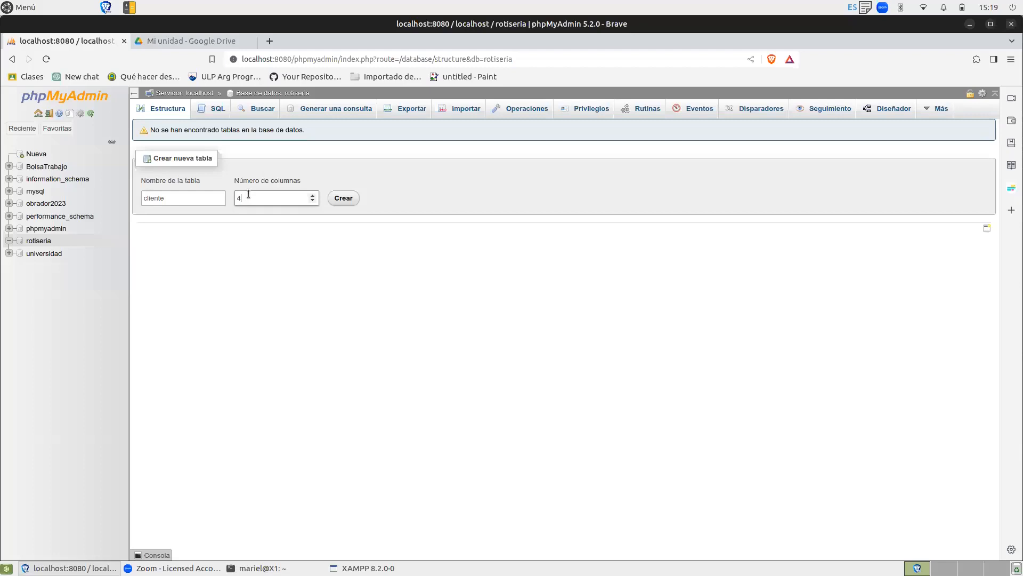
left_click(343, 199)
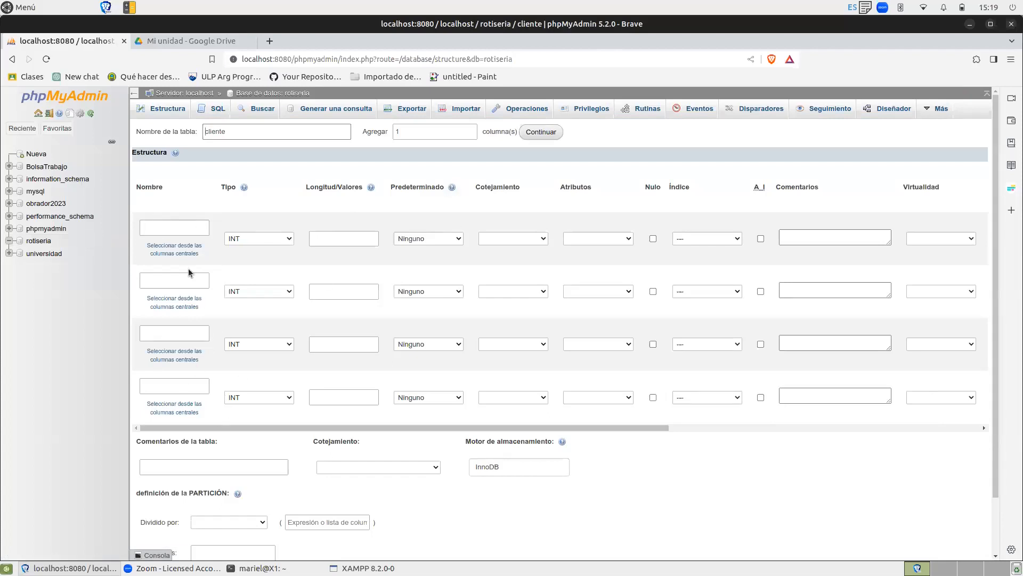
Name the first column idCliente and make it an auto-incrementing primary key.
left_click(189, 223)
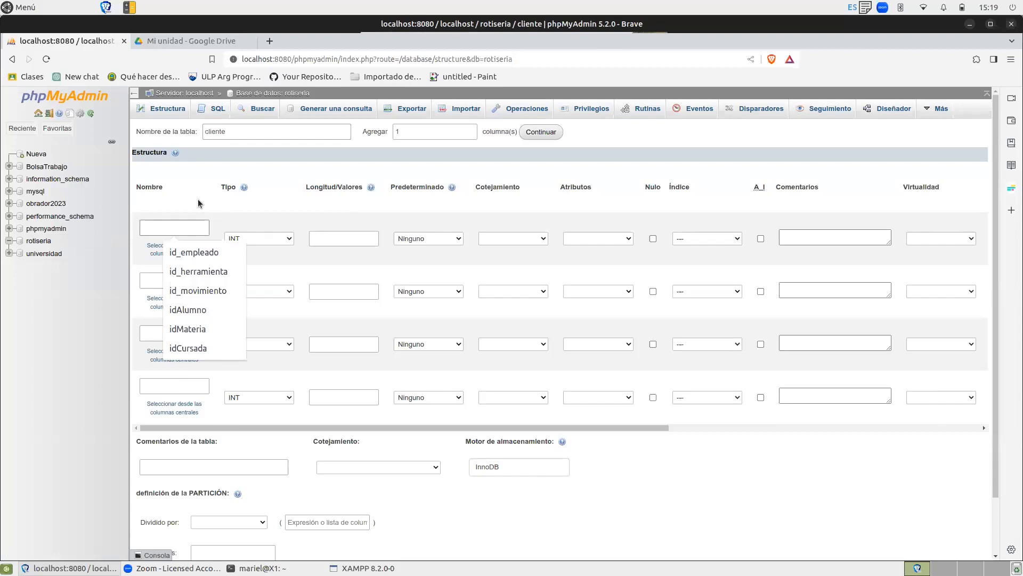
type("idCliente")
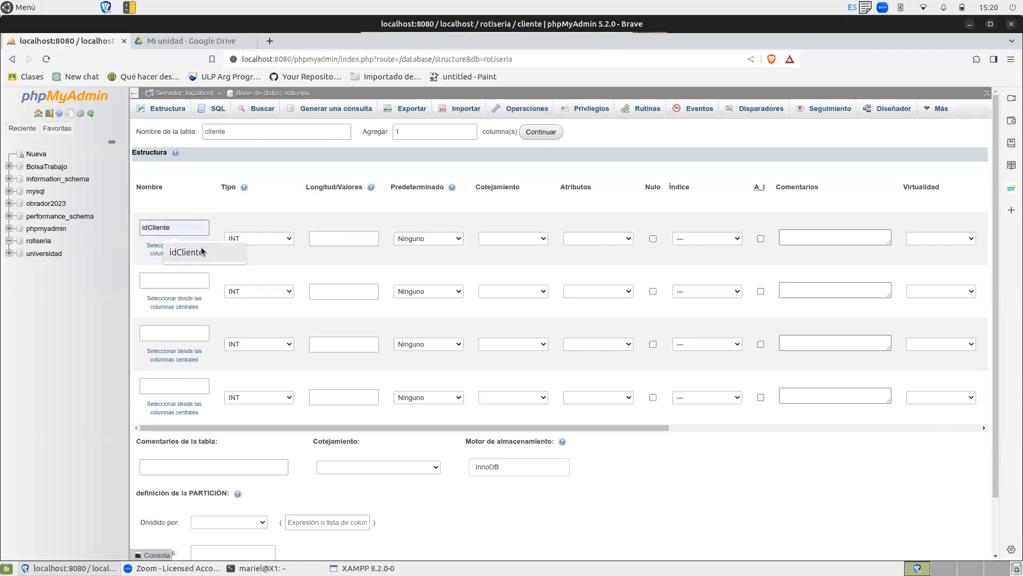
left_click(213, 251)
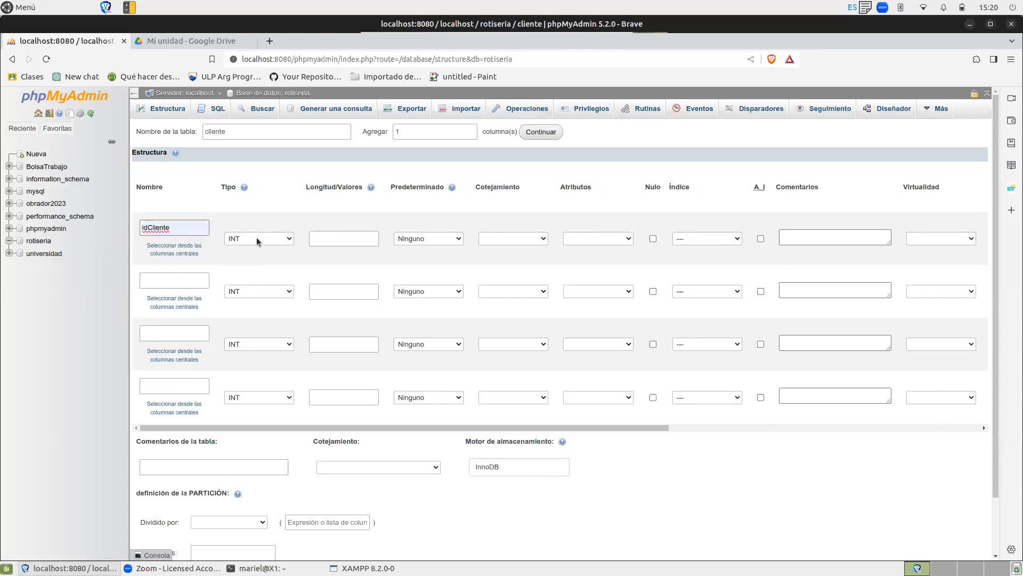
left_click(760, 238)
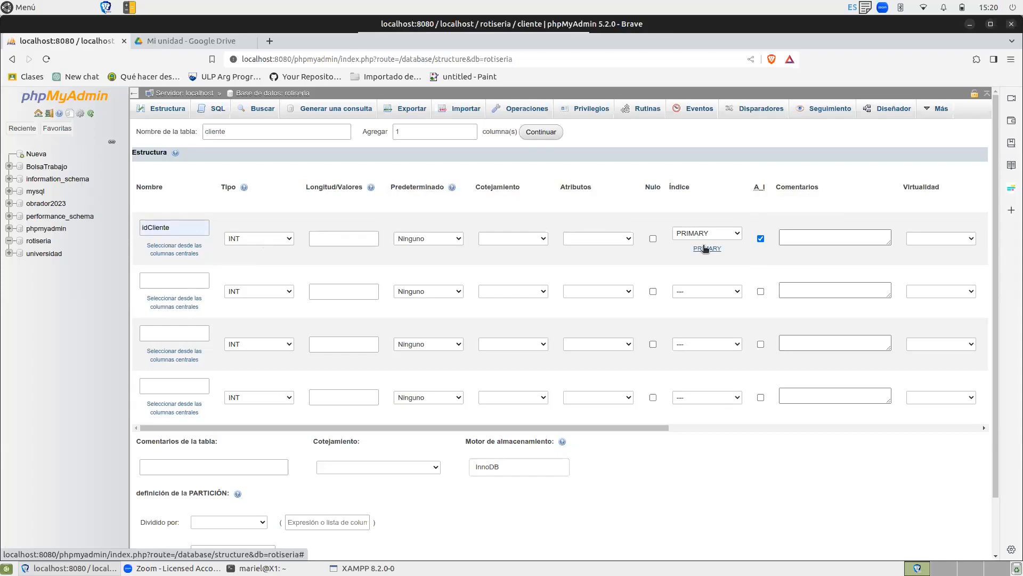
Define the second column as nombre with type VARCHAR and length 60.
left_click(172, 280)
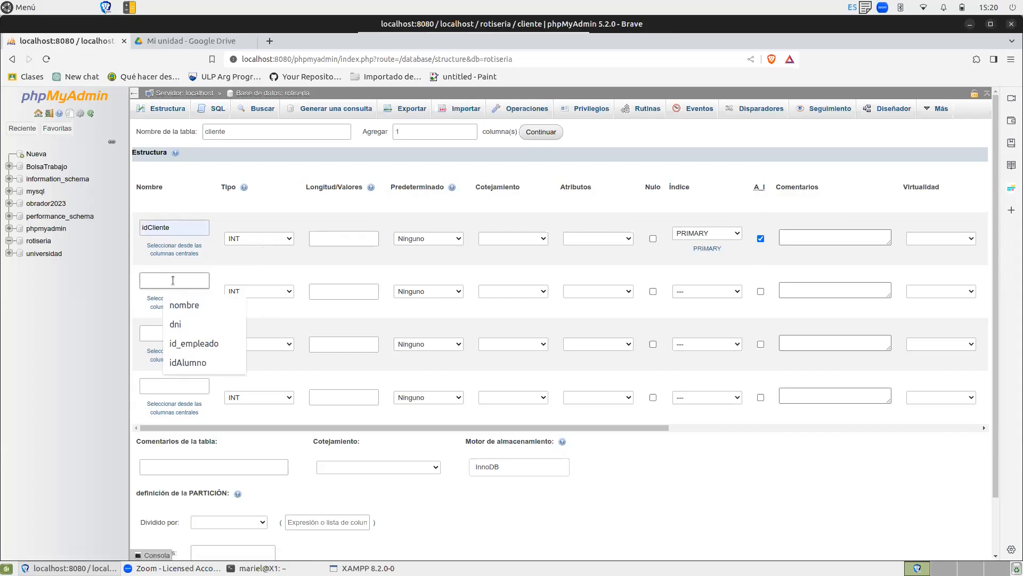
left_click(190, 299)
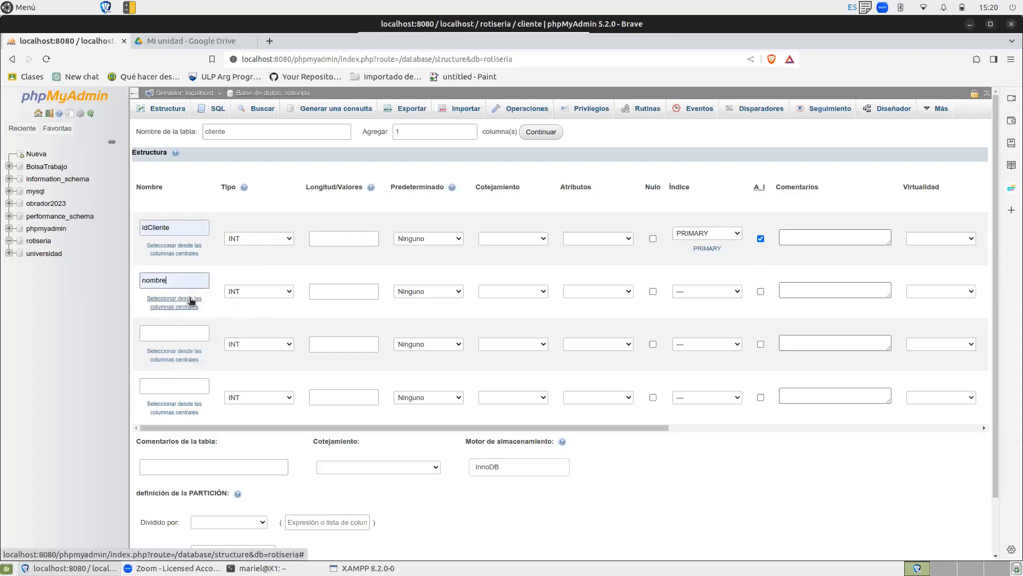
left_click(253, 296)
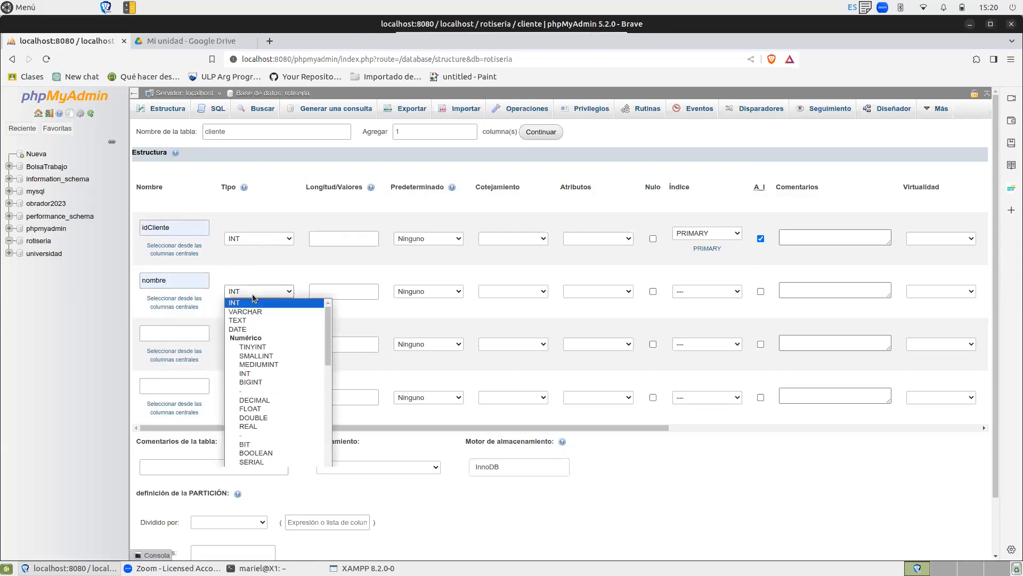
left_click(255, 312)
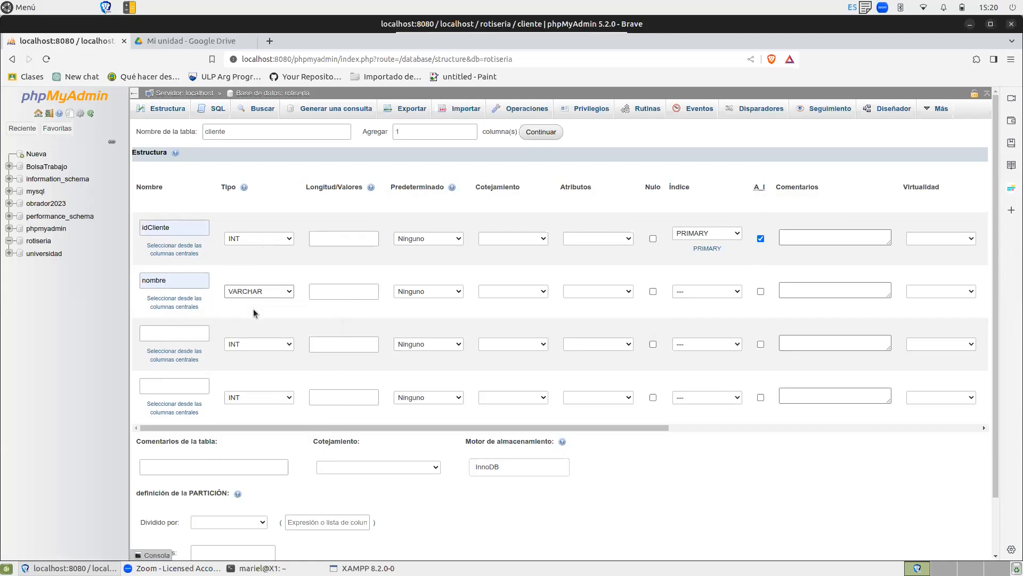
left_click(334, 288)
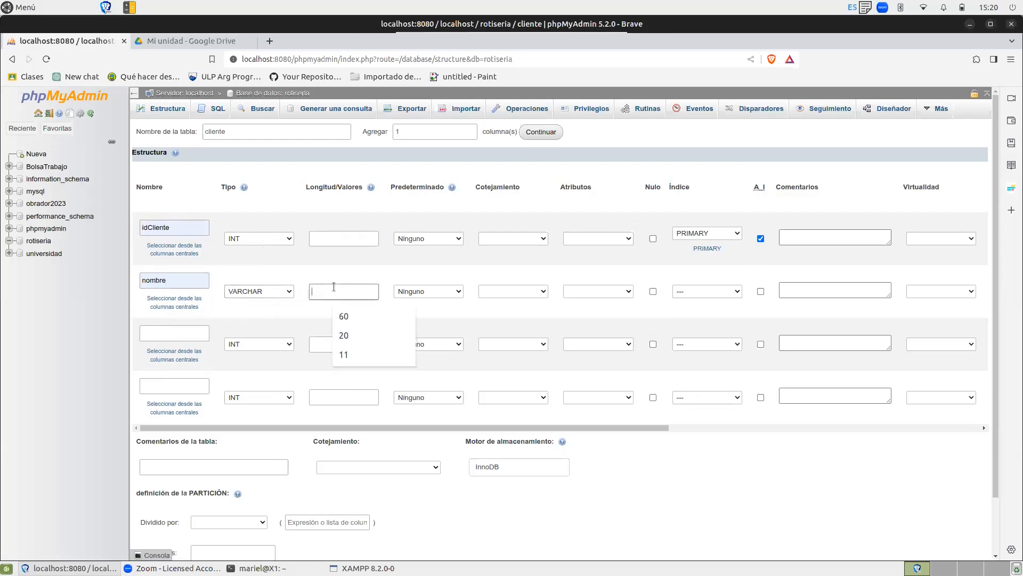
left_click(356, 316)
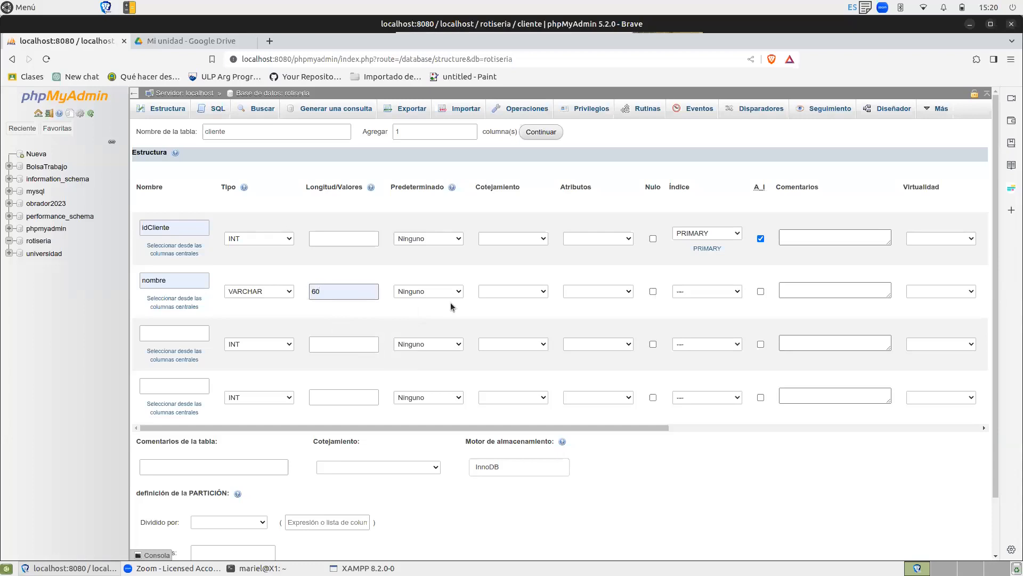
Define the third column as domicilio with type VARCHAR and length 100.
left_click(159, 334)
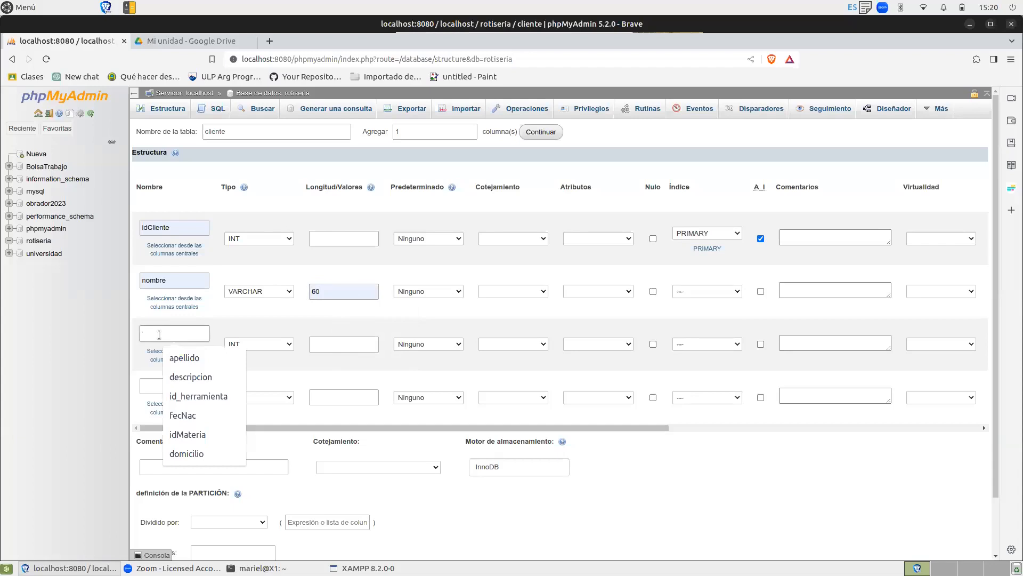
type("domicilio")
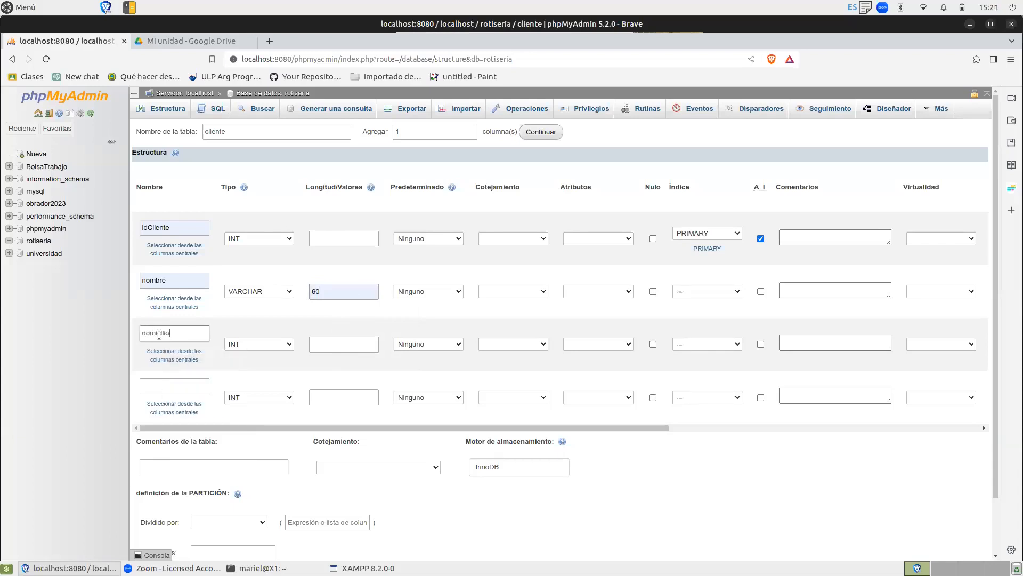
left_click(290, 345)
left_click(272, 365)
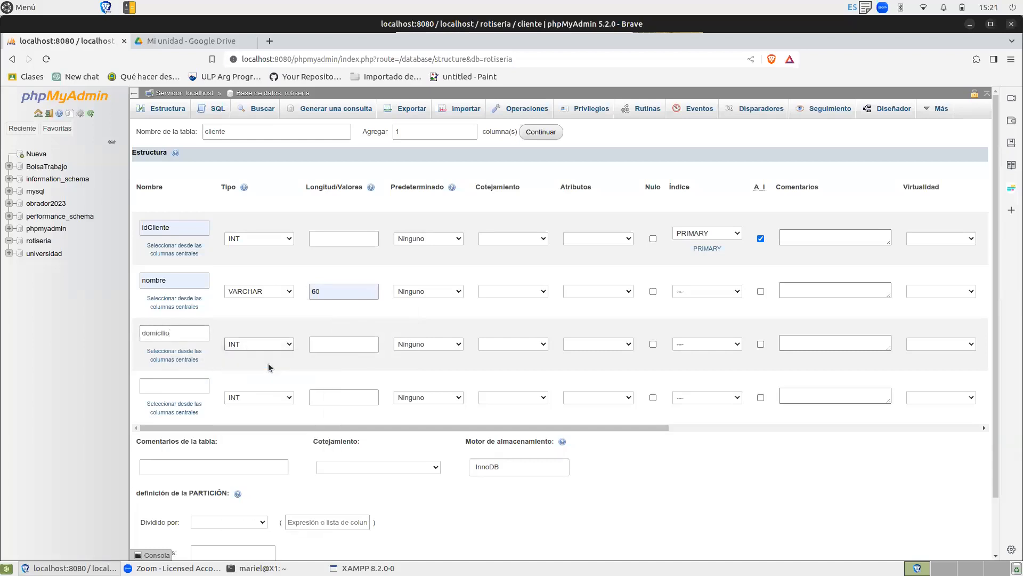
left_click(332, 344)
type("100")
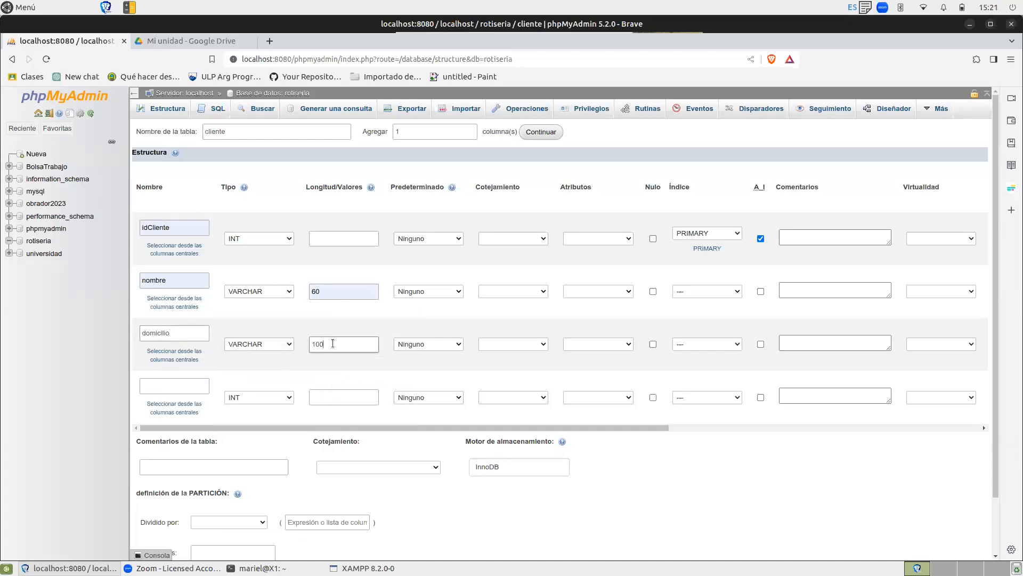
Define the fourth column as celular with type VARCHAR and length 10, and save the table.
left_click(165, 386)
type("celular")
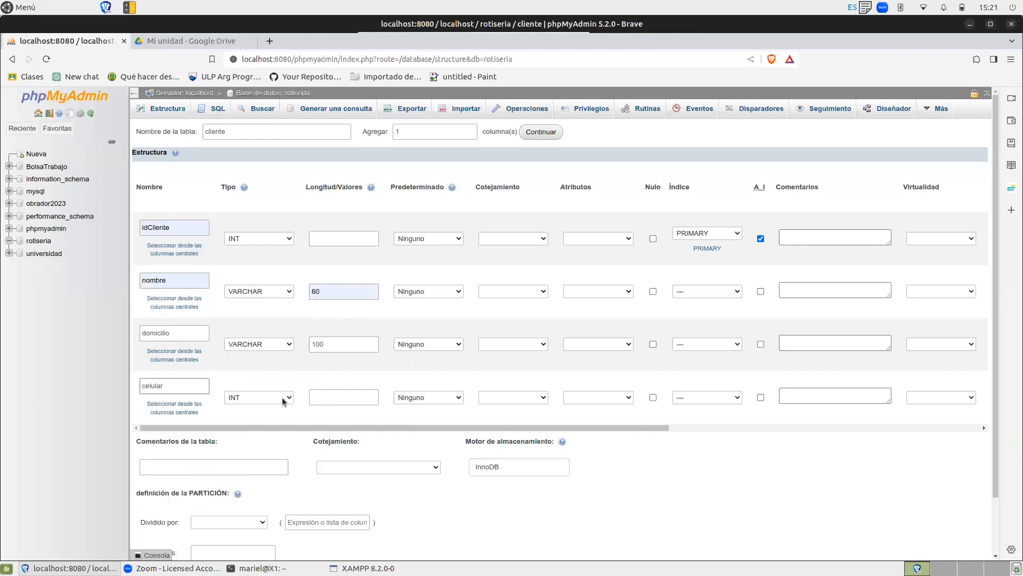
left_click(286, 398)
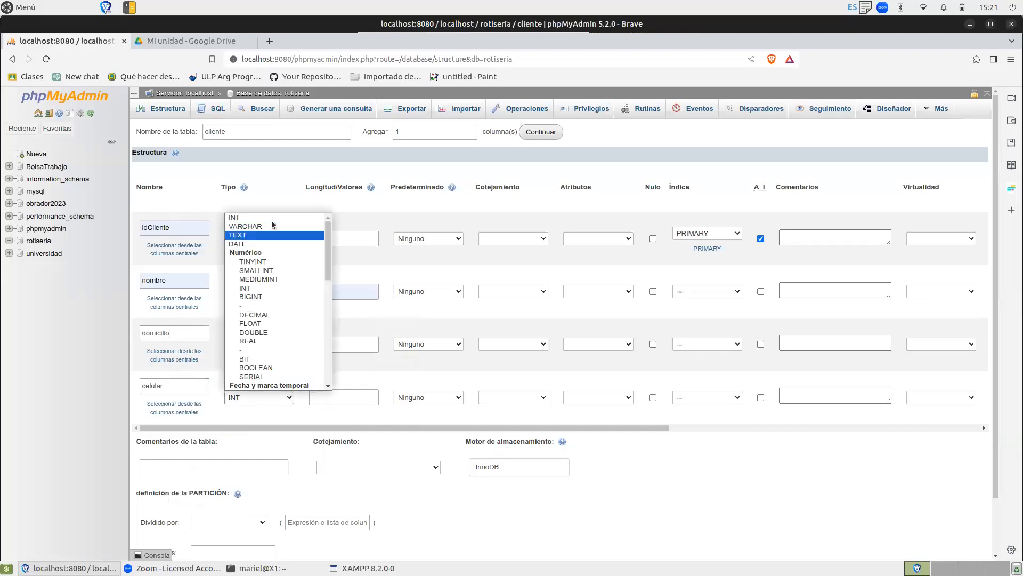
left_click(270, 226)
left_click(331, 396)
type("10")
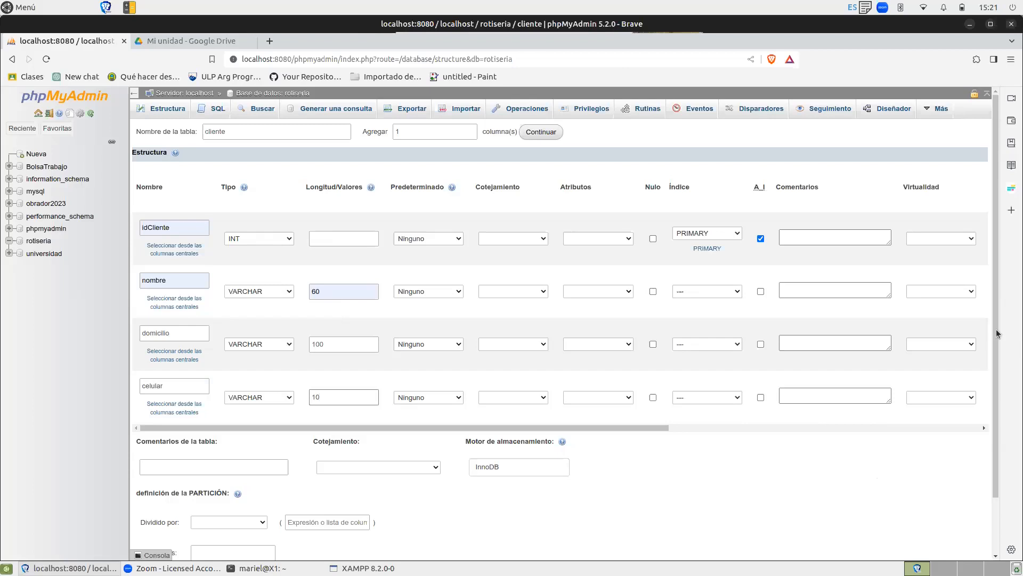
left_click_drag(998, 334, 1012, 389)
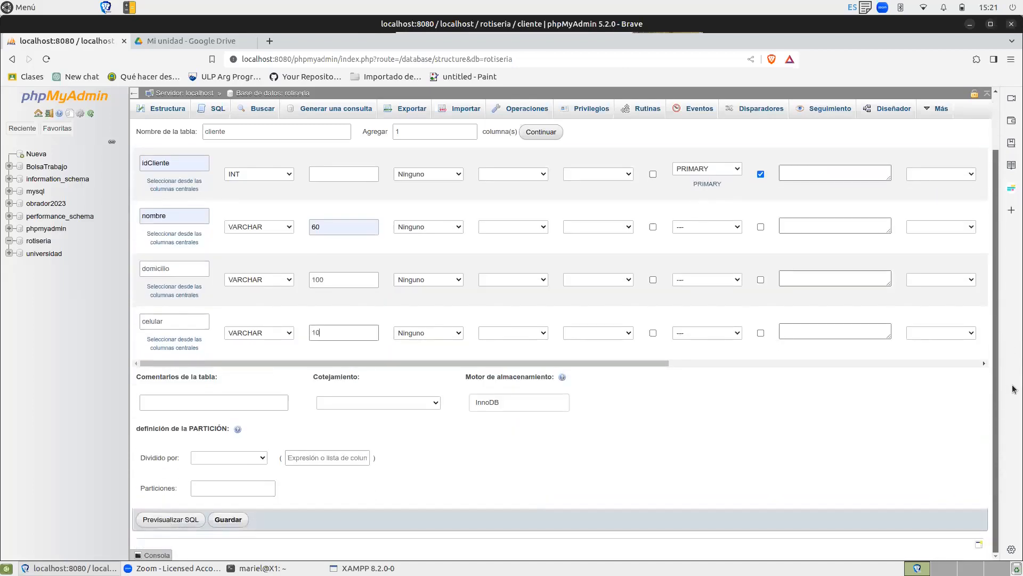
left_click(235, 519)
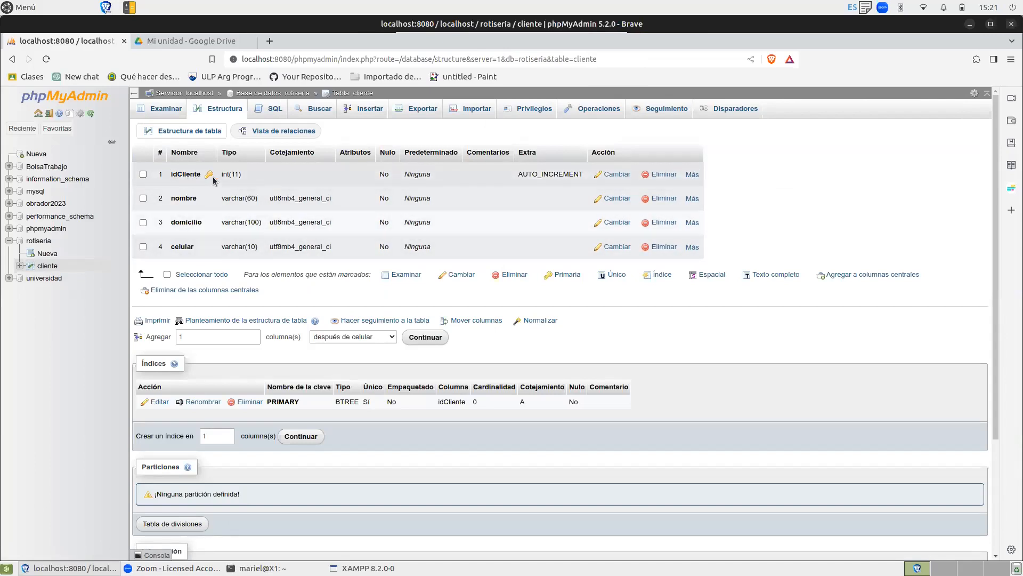
Examine the cliente table's columns in the navigation tree, along with its data view and row-insertion form.
mouse_move(208, 180)
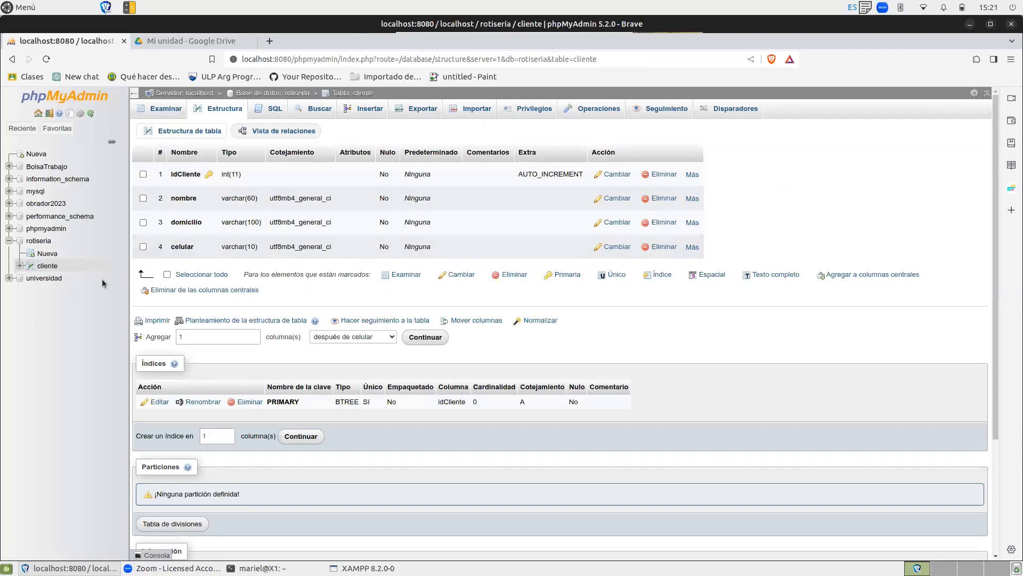
left_click(21, 267)
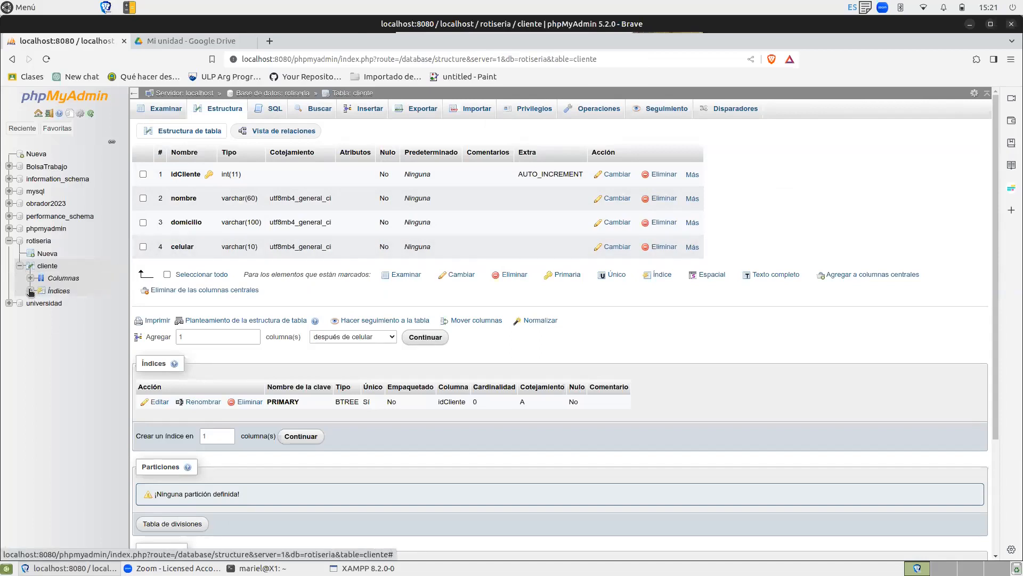
left_click(30, 280)
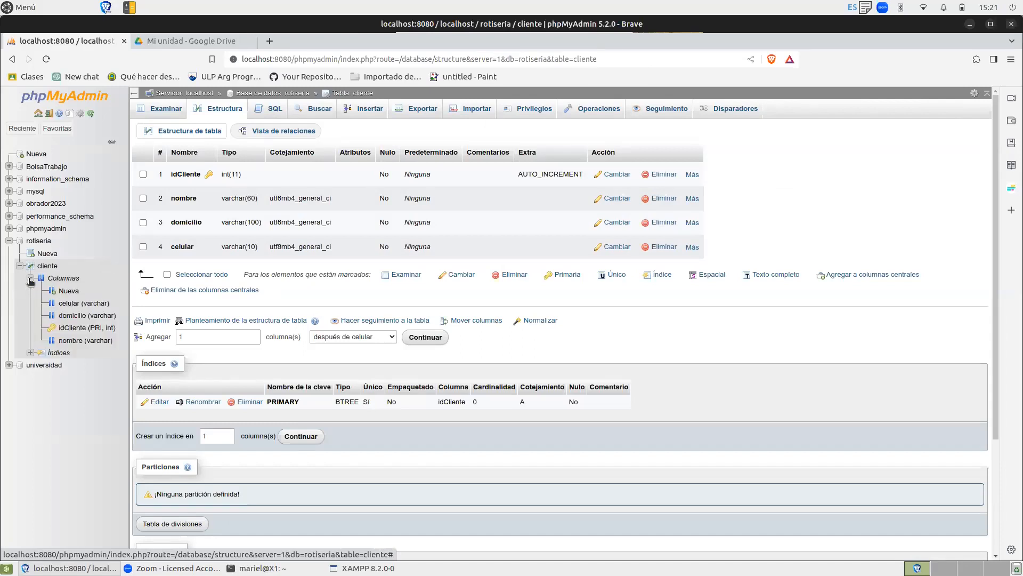
left_click(30, 279)
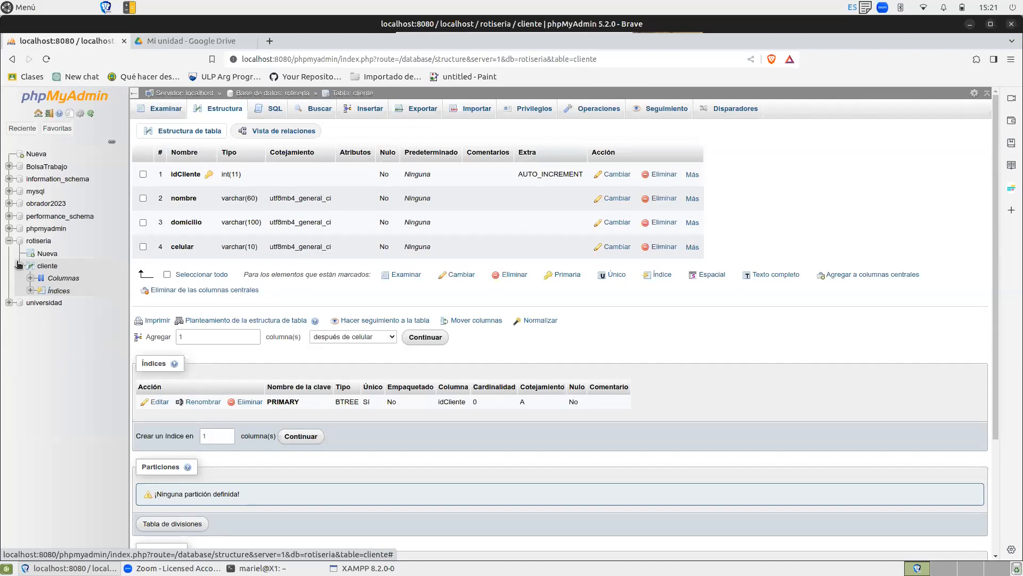
left_click(19, 265)
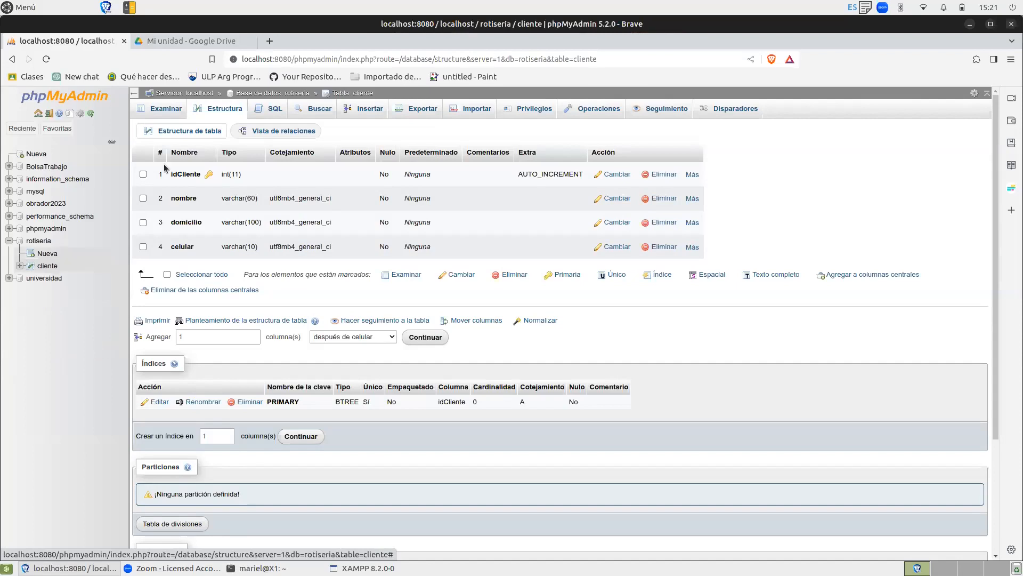
left_click(166, 109)
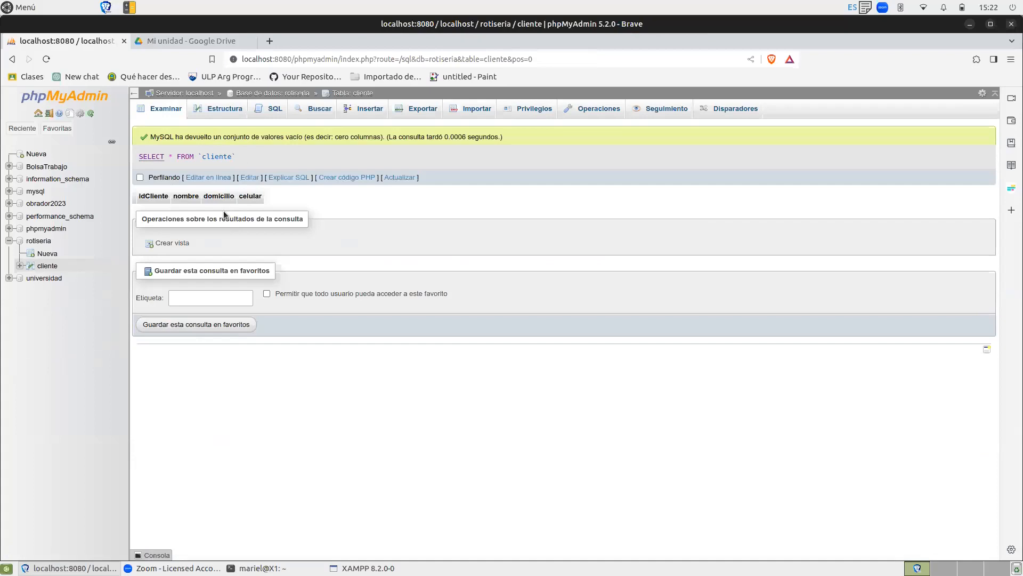
left_click(370, 109)
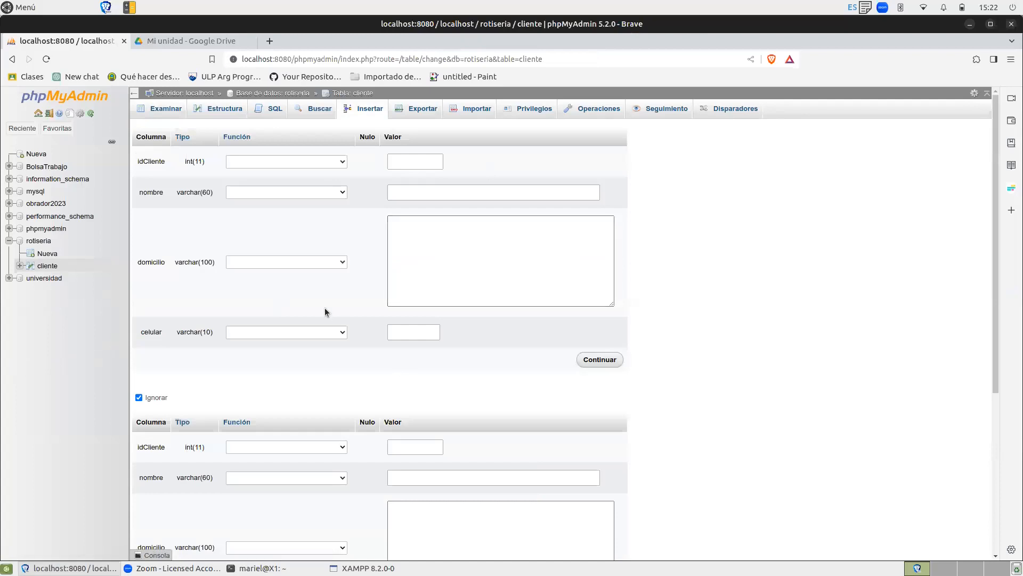
Replace the default SQL query for the cliente table with the INSERT template.
left_click(275, 109)
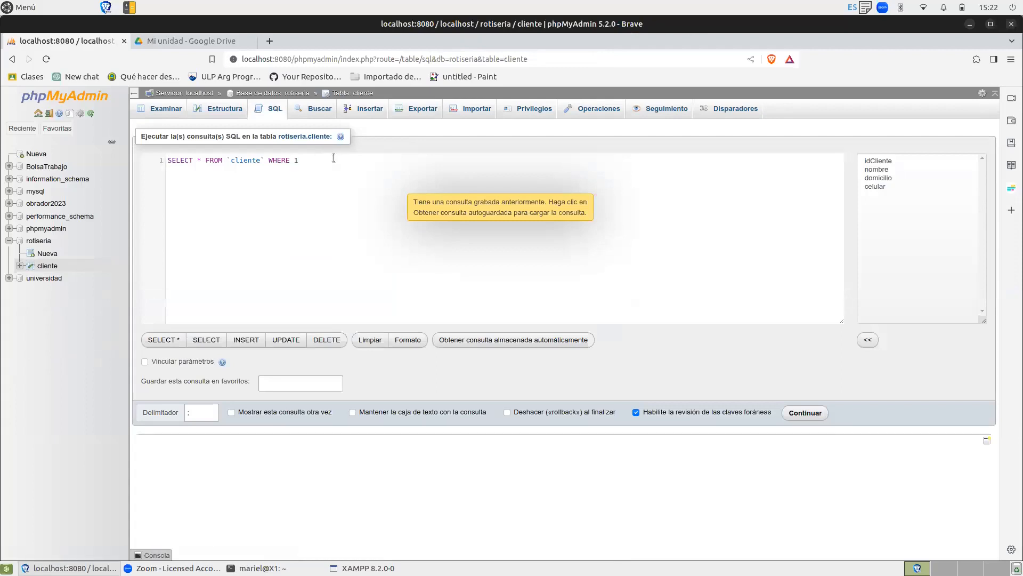
key("BackSpace")
key("BackSpace")
key("BackSpace")
key("BackSpace")
key("BackSpace")
key("BackSpace")
key("BackSpace")
key("BackSpace")
key("BackSpace")
key("BackSpace")
key("BackSpace")
key("BackSpace")
key("BackSpace")
key("BackSpace")
key("BackSpace")
key("BackSpace")
key("BackSpace")
key("BackSpace")
key("BackSpace")
key("BackSpace")
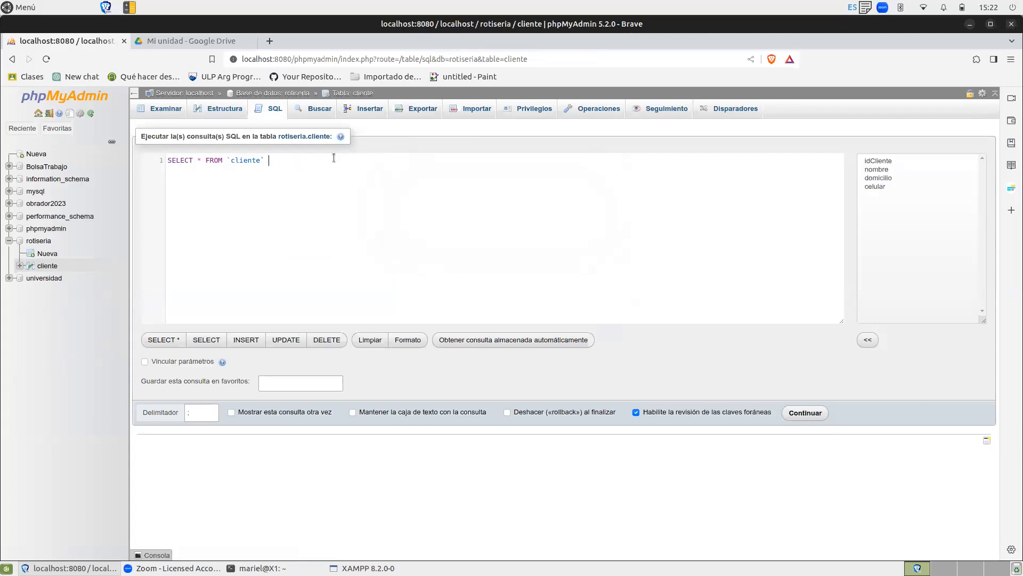
key("BackSpace")
key("BackSpace")
key("BackSpace")
key("BackSpace")
key("BackSpace")
key("BackSpace")
key("BackSpace")
key("BackSpace")
key("BackSpace")
key("BackSpace")
key("BackSpace")
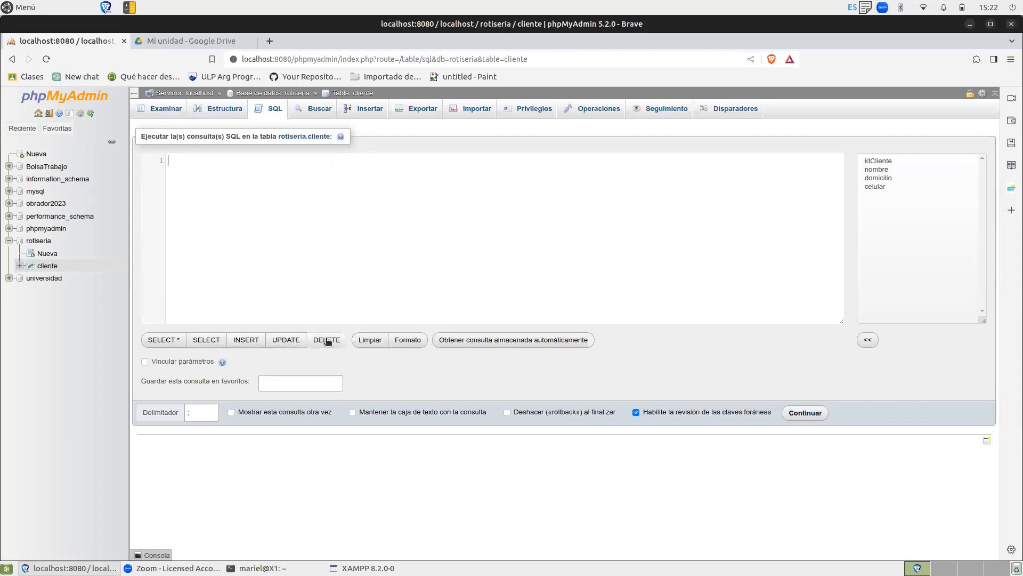
left_click(249, 341)
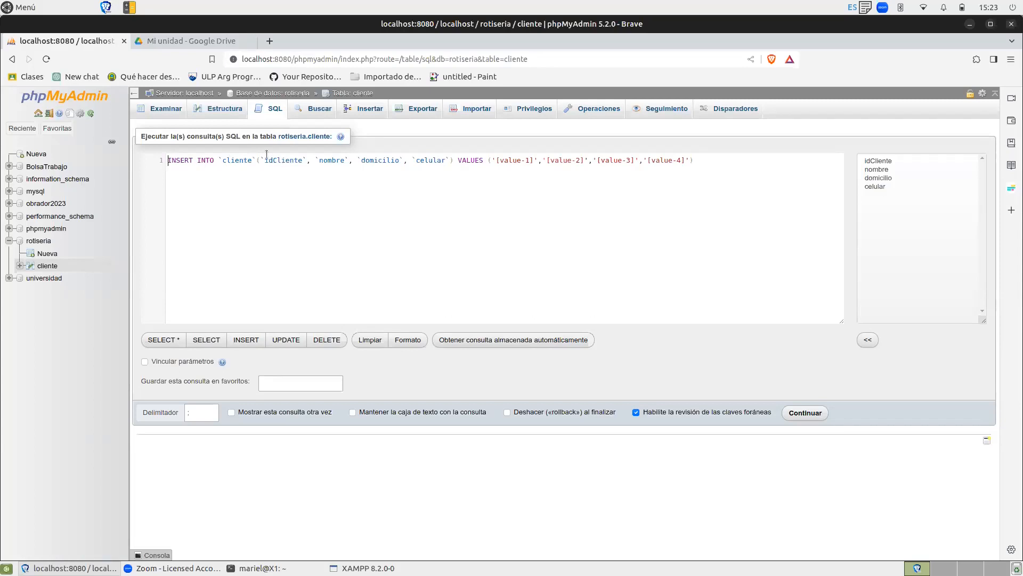
Remove idCliente and its comma from the column list of the INSERT statement.
left_click_drag(260, 160, 306, 160)
left_click(310, 162)
key("BackSpace")
key("BackSpace")
key("BackSpace")
key("BackSpace")
key("BackSpace")
key("BackSpace")
key("BackSpace")
key("BackSpace")
key("BackSpace")
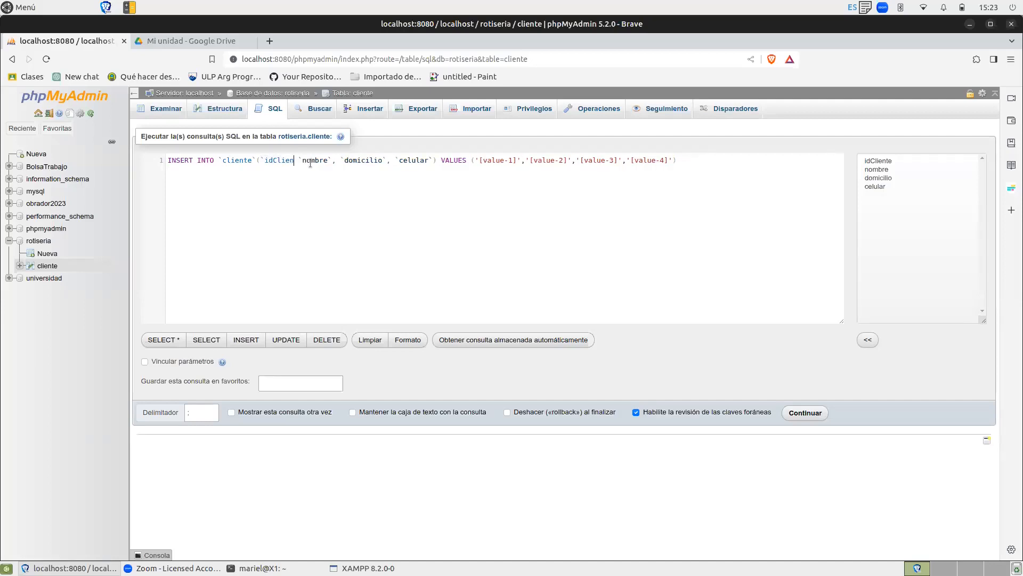
key("BackSpace")
key("BackSpace")
key("BackSpace")
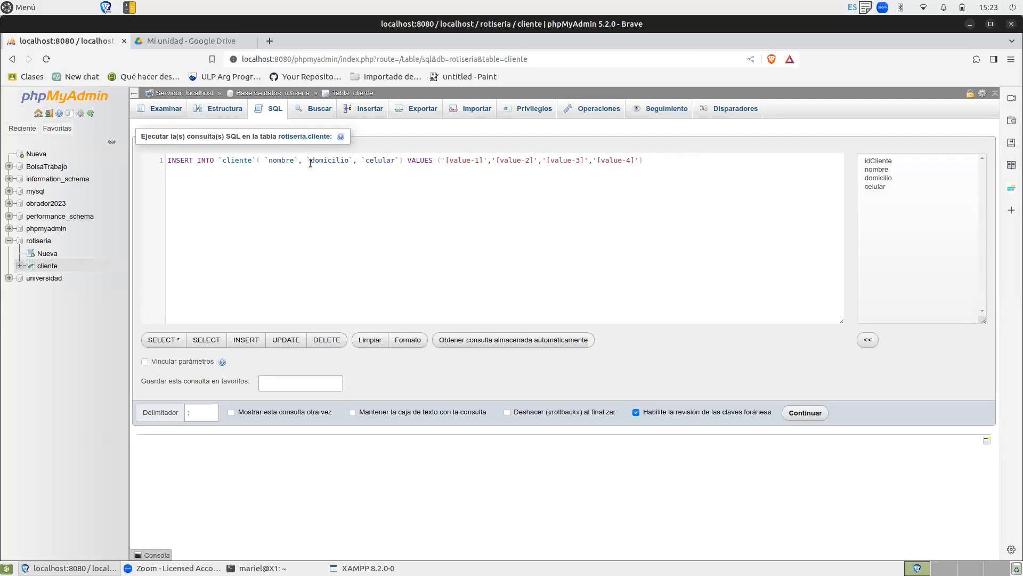
Delete the '[value-1]' placeholder and its comma from the VALUES list.
left_click(493, 160)
key("BackSpace")
key("BackSpace")
key("BackSpace")
key("BackSpace")
key("BackSpace")
key("BackSpace")
key("BackSpace")
key("BackSpace")
key("BackSpace")
key("BackSpace")
key("BackSpace")
key("BackSpace")
Replace the '[value-2]' placeholder in the VALUES list with the client's full name.
left_click(595, 159)
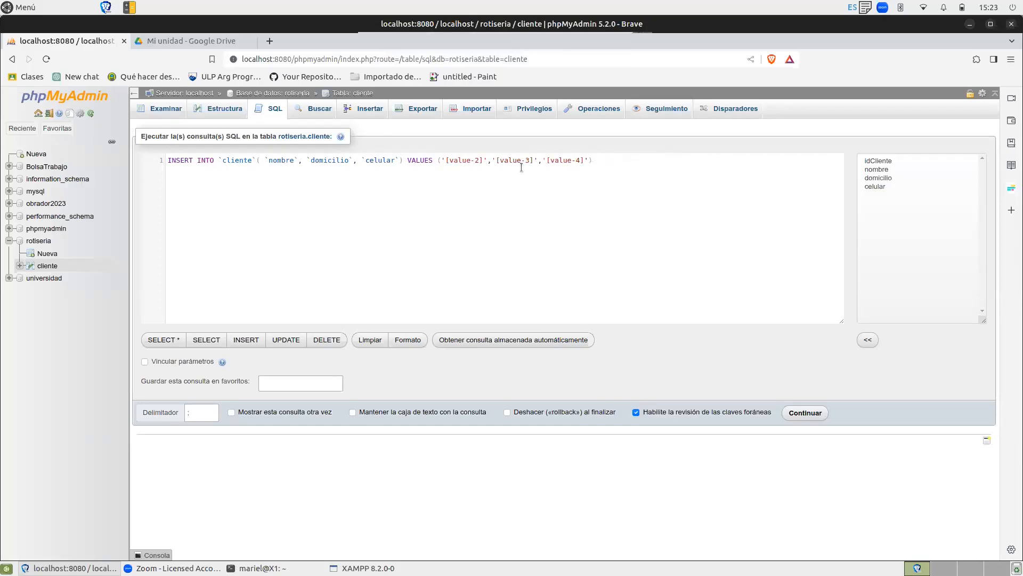
left_click(481, 159)
left_click_drag(484, 160, 445, 159)
type("Marie")
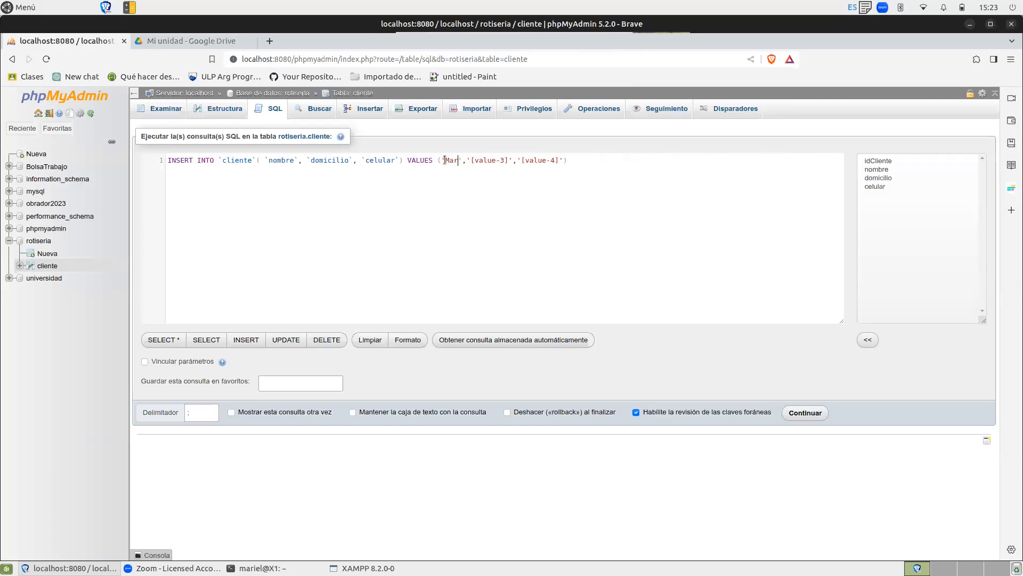
key("BackSpace")
type("a Sosa")
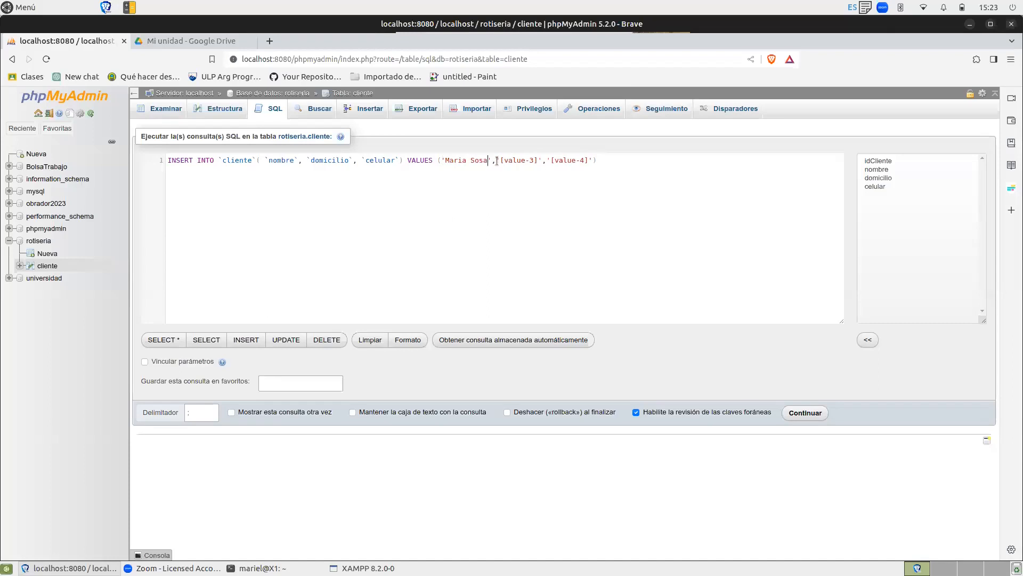
Replace the '[value-3]' and '[value-4]' placeholders with the client's street address and mobile number.
left_click_drag(500, 161, 539, 162)
type("Junin 123")
left_click_drag(552, 161, 590, 160)
key("BackSpace")
type("22222222")
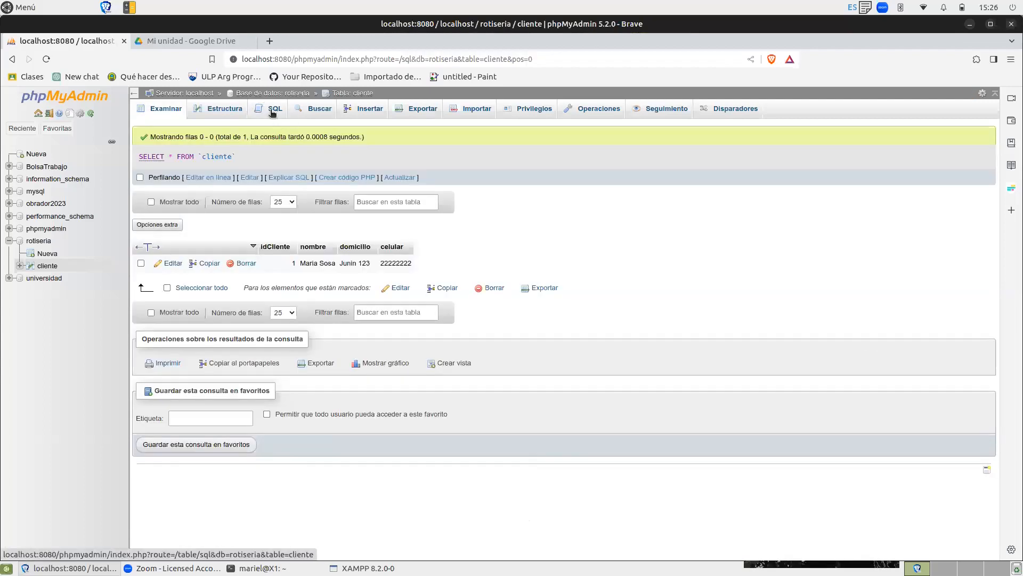
Replace the cliente table's default SQL query with the copied INSERT statement and remove its leading comma.
left_click(273, 110)
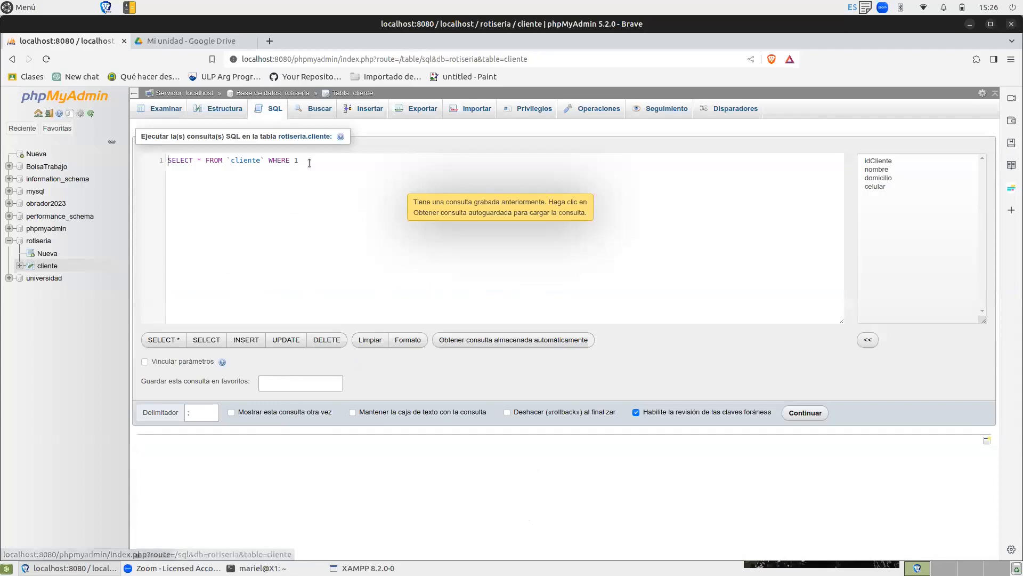
left_click_drag(308, 162, 140, 161)
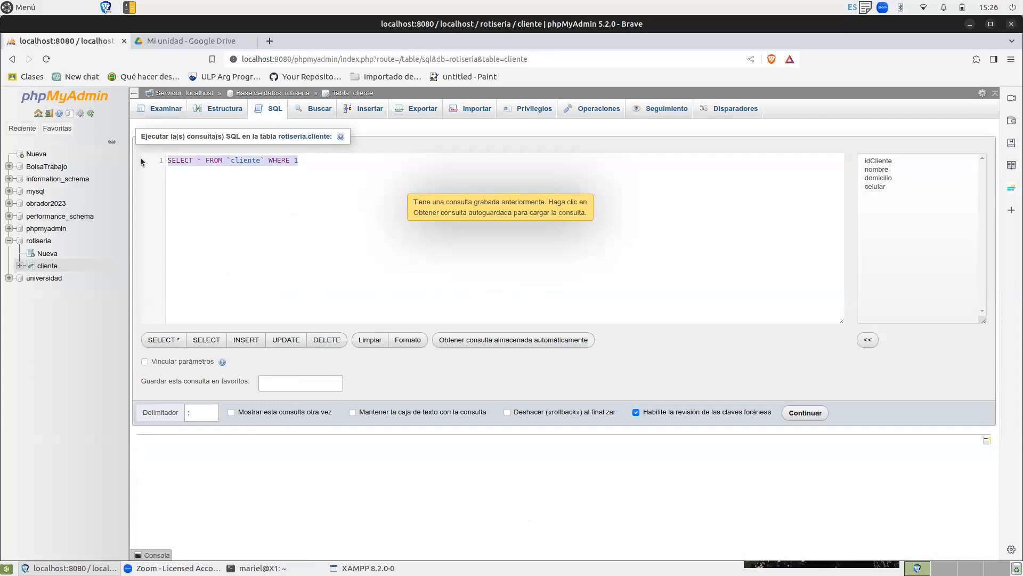
type(", INSERT INTO `cliente`( `nombre`, `domicilio`, `celular`) VALUES( ' Laura Fernandez','Pringles 123','5555555')")
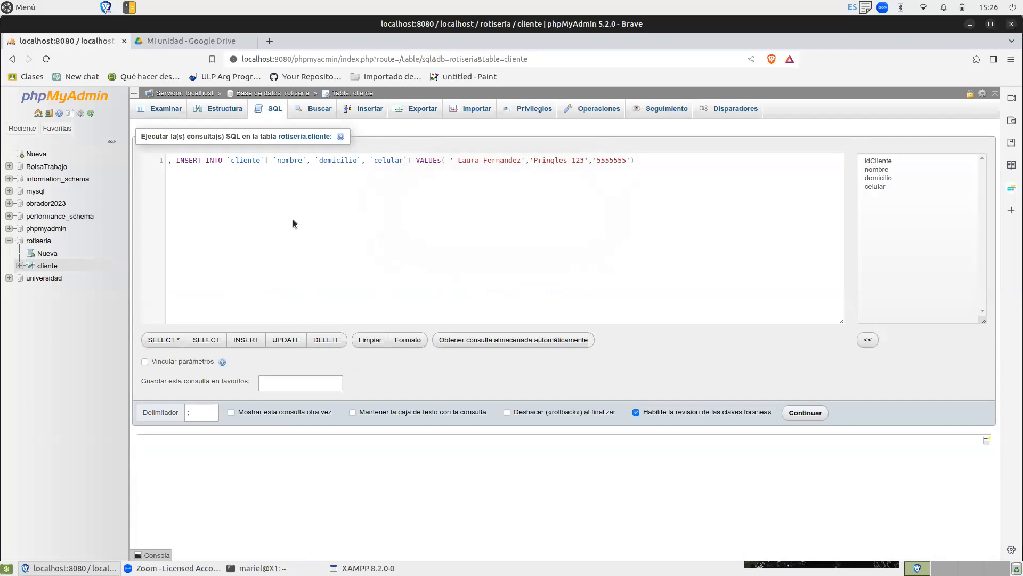
left_click(175, 160)
key("BackSpace")
key("BackSpace")
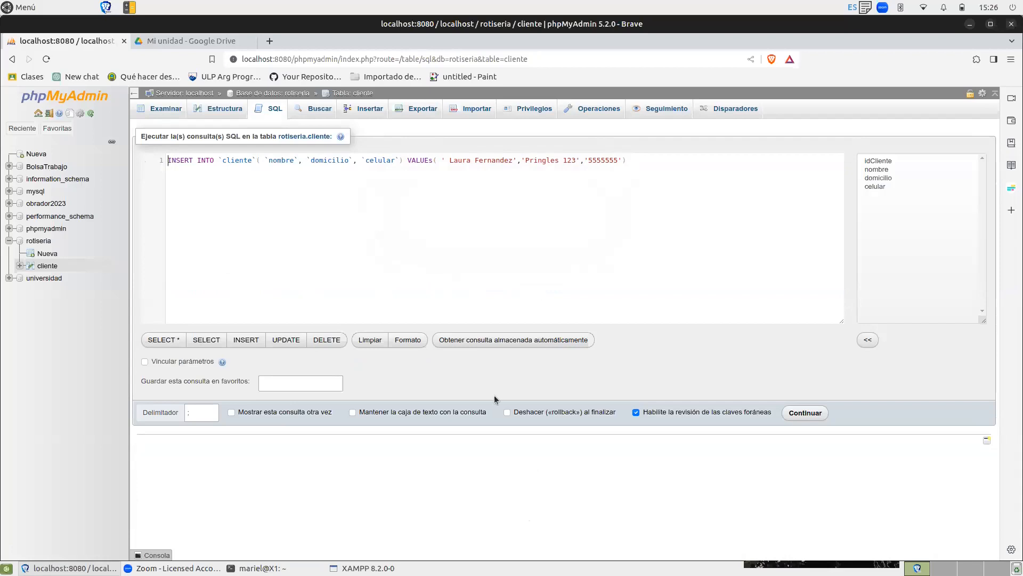
Run the INSERT statement, then view the cliente table's structure and its rows.
left_click(807, 412)
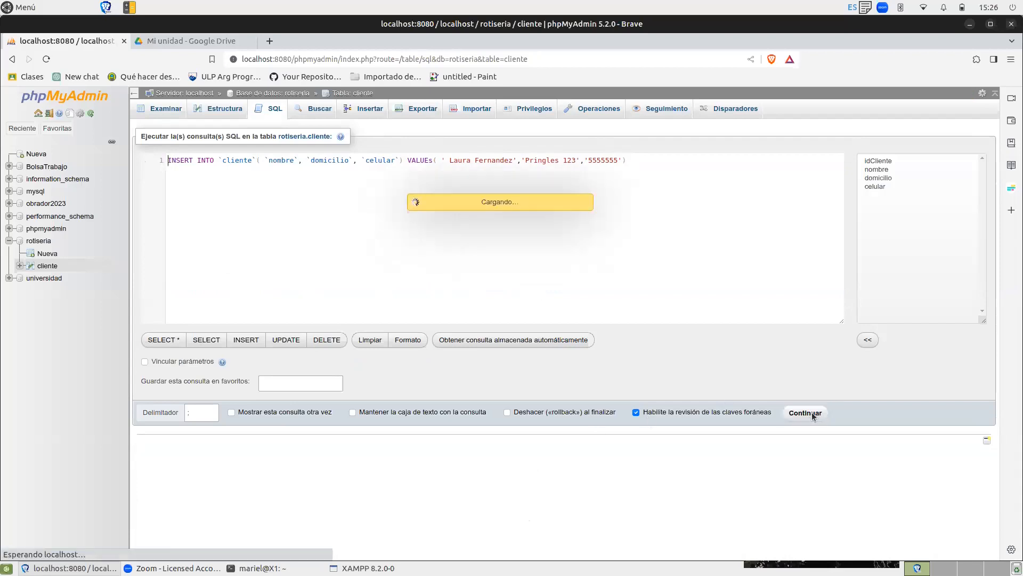
left_click(211, 109)
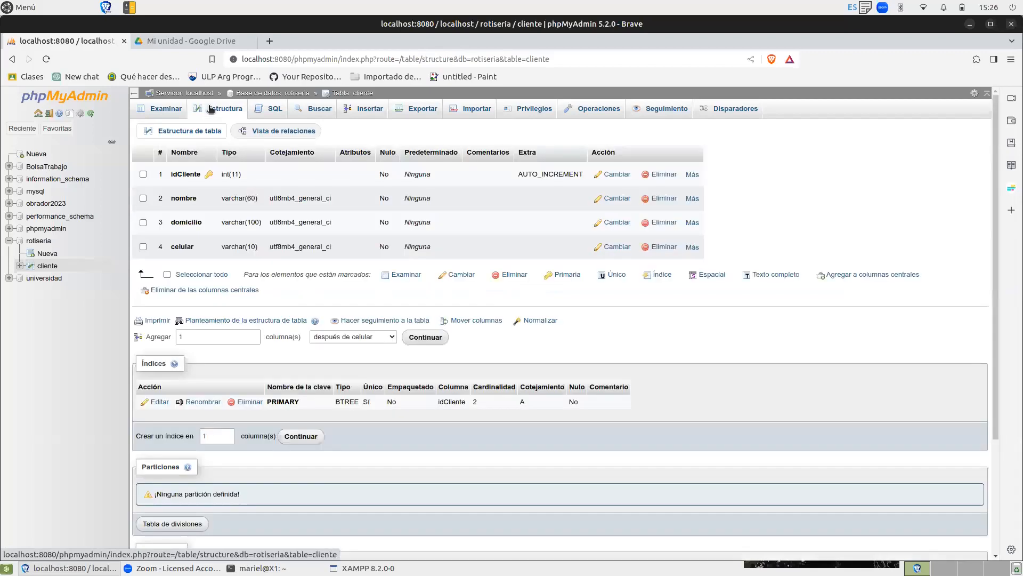
left_click(156, 109)
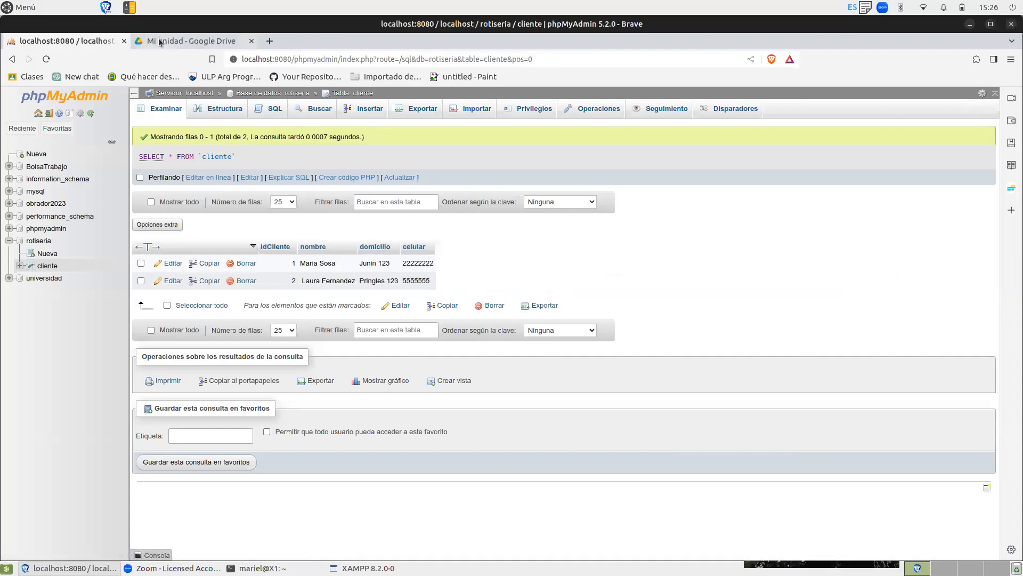
Paste the copied INSERT statement over the default SQL query again to prepare a third client record.
left_click(275, 109)
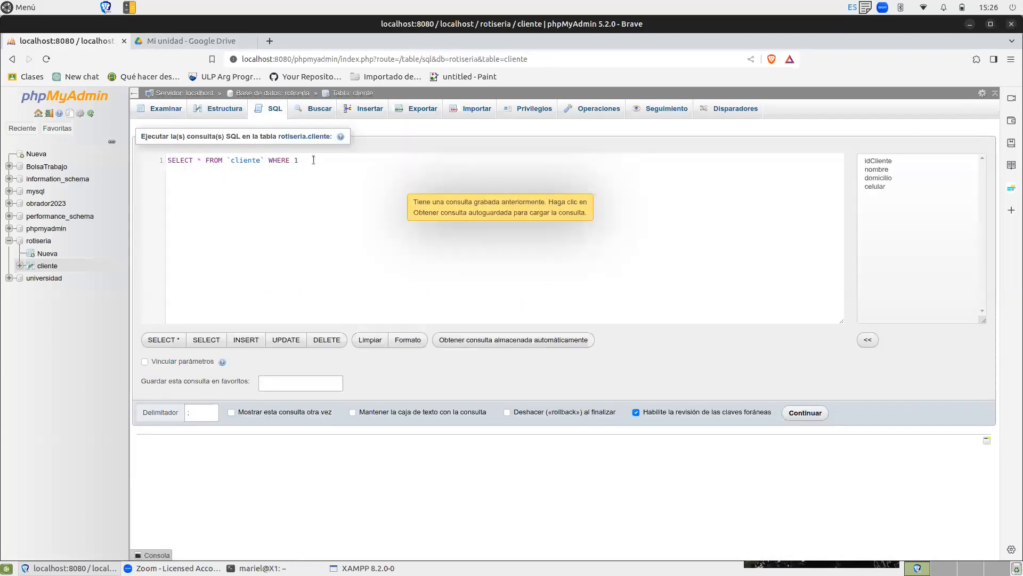
left_click_drag(312, 159, 146, 148)
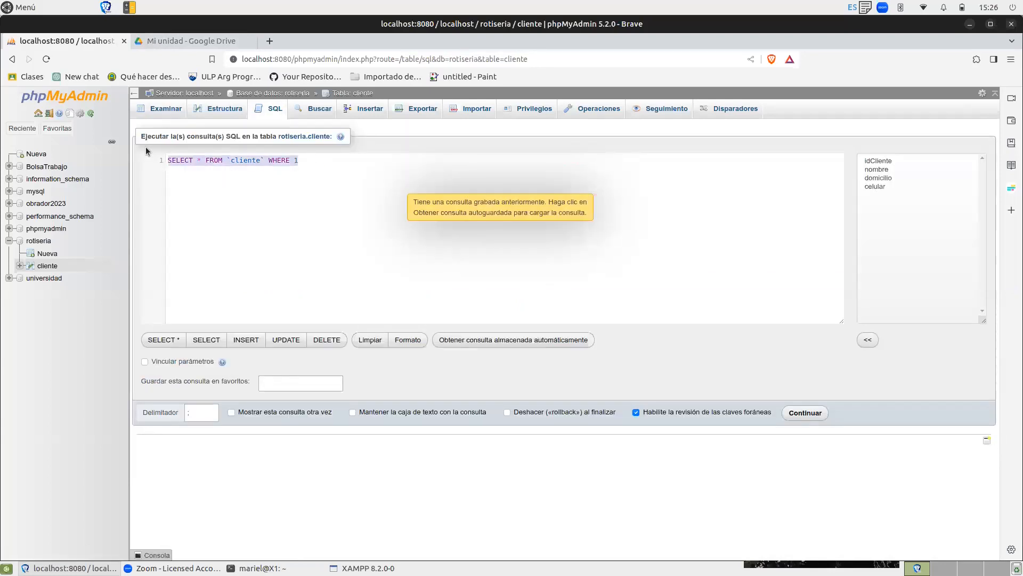
type(", INSERT INTO `cliente`( `nombre`, `domicilio`, `celular`) VALUEs( ' Laura Fernandez','Pringles 123','5555555')")
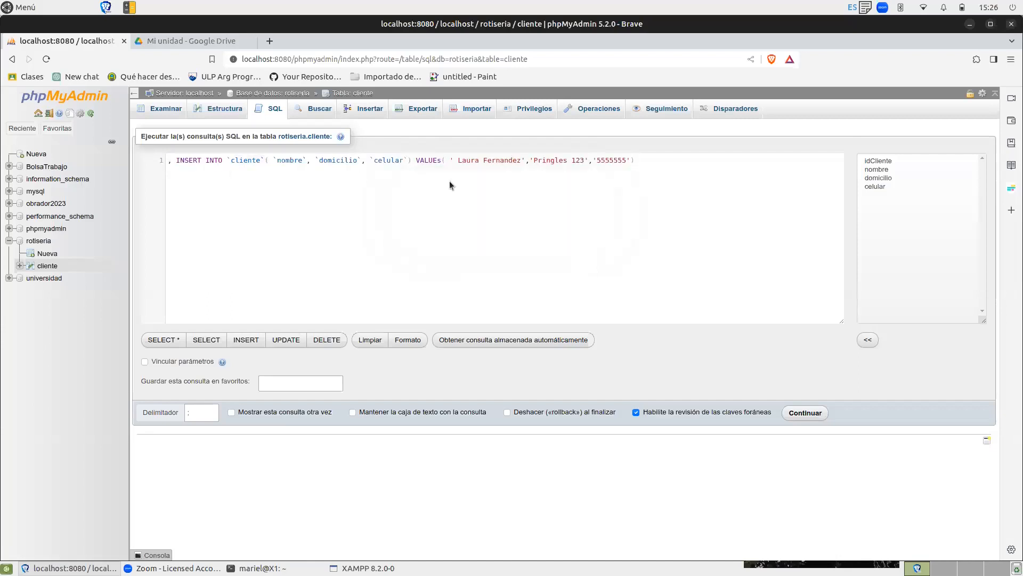
Replace the celular and nombre values in the INSERT statement with the third client's mobile number and full name.
double_click(610, 160)
type("3333333")
double_click(468, 160)
type("Jorge")
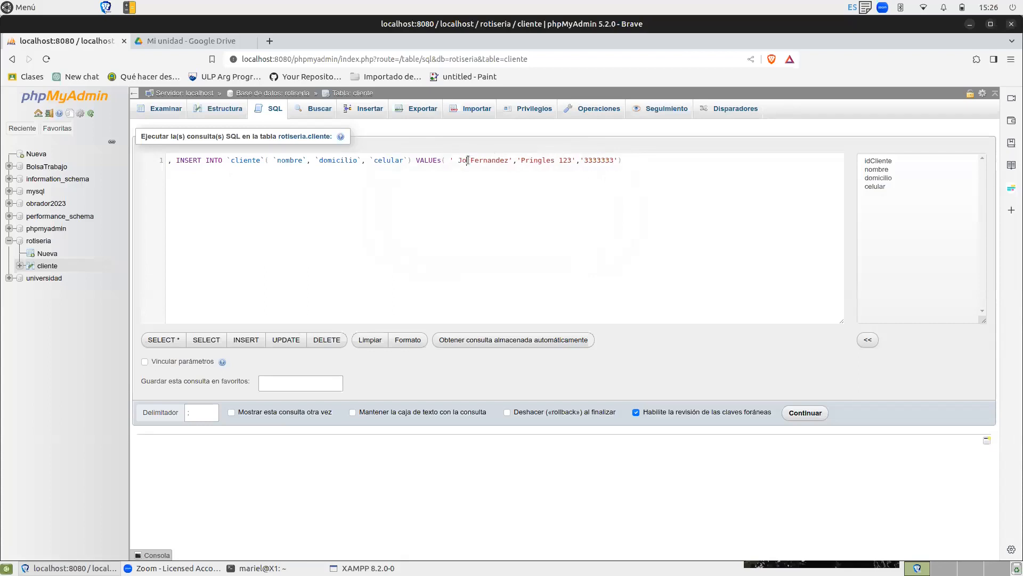
double_click(497, 159)
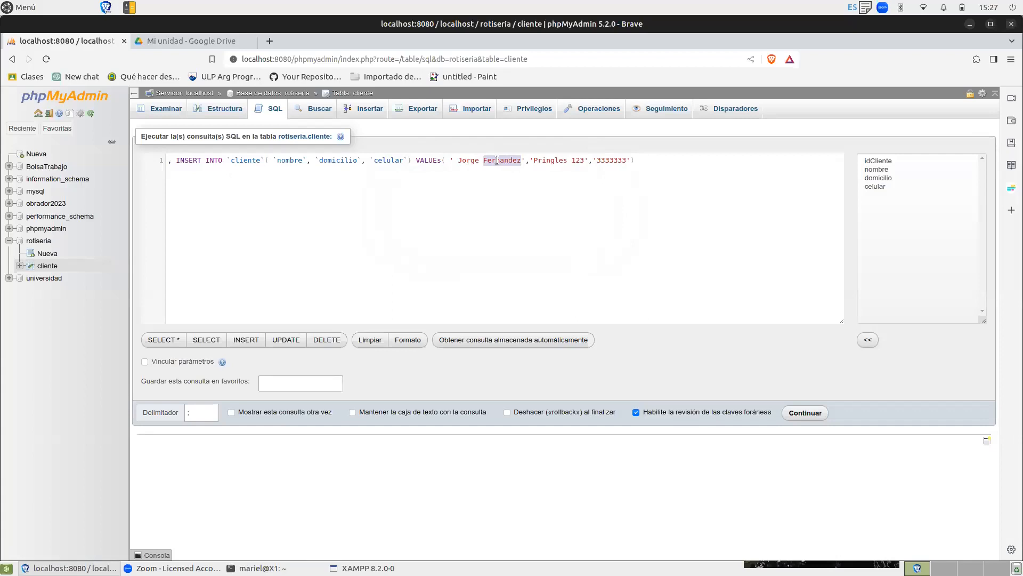
type("Perez")
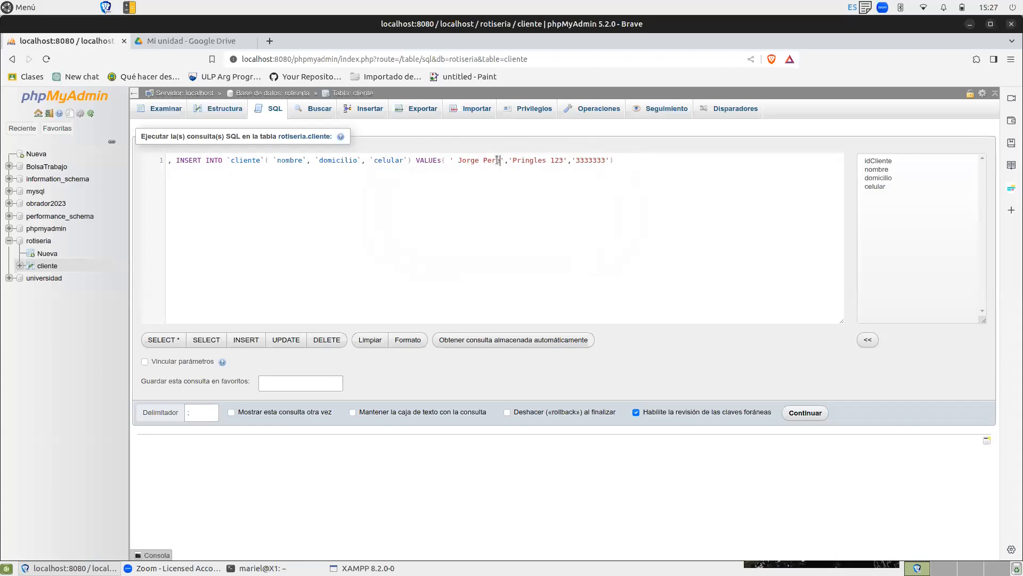
Replace the street name in the domicilio value with the third client's street and run the INSERT statement.
double_click(537, 160)
type("Caseros")
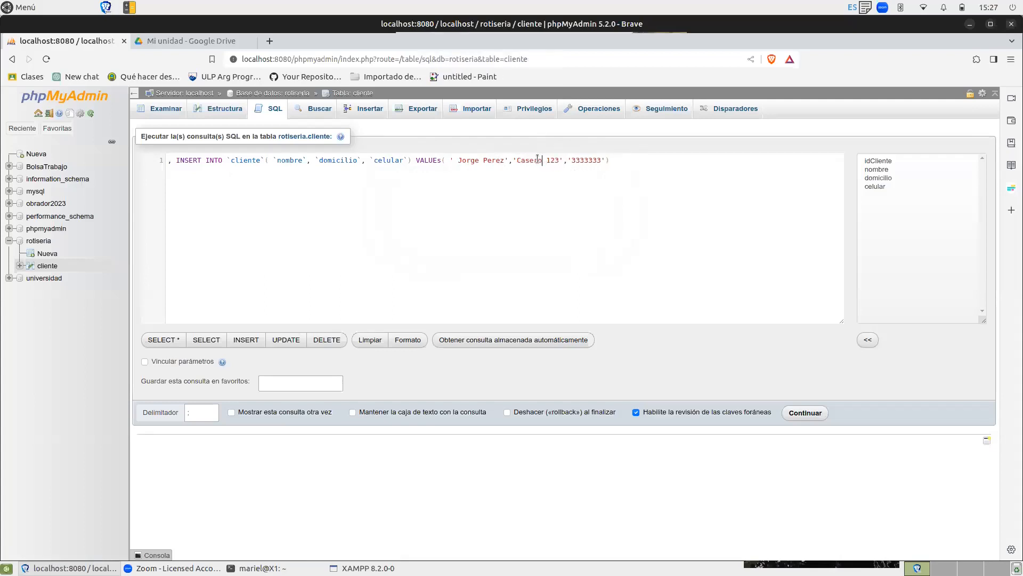
key("ctrl+Return")
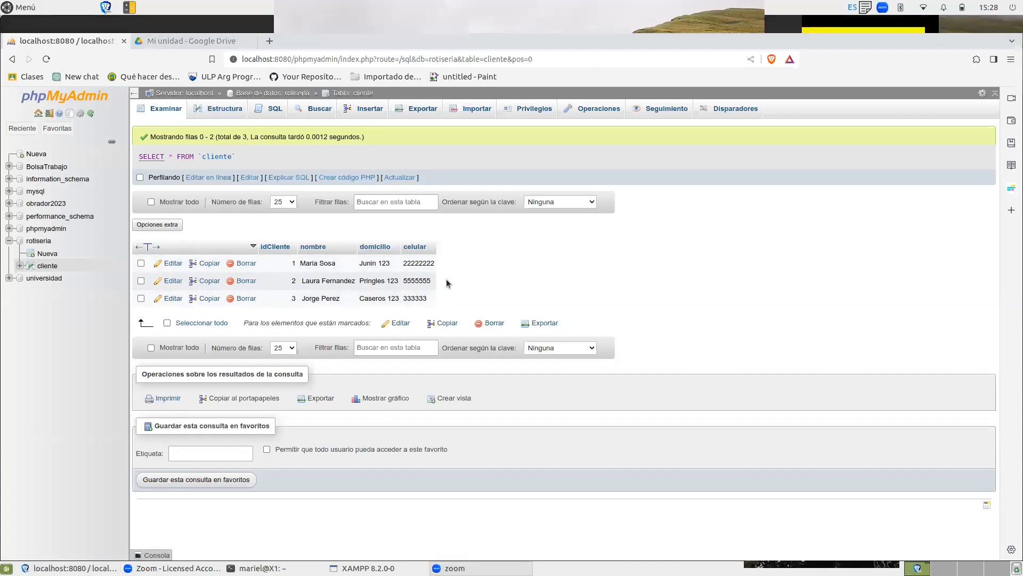
Start a new table in the rotiseria database and name it Menu.
left_click(51, 256)
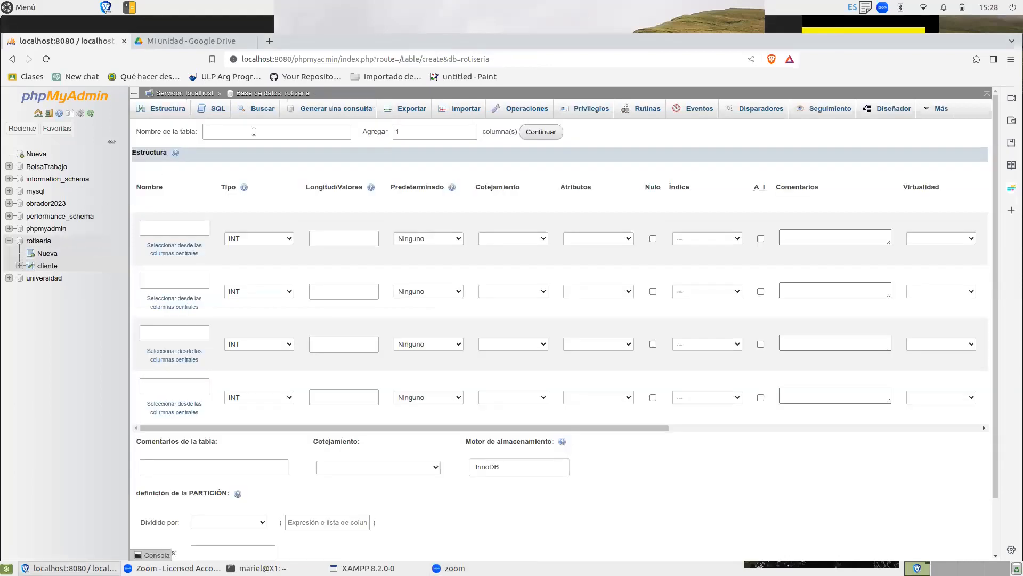
left_click(249, 137)
type("Menu")
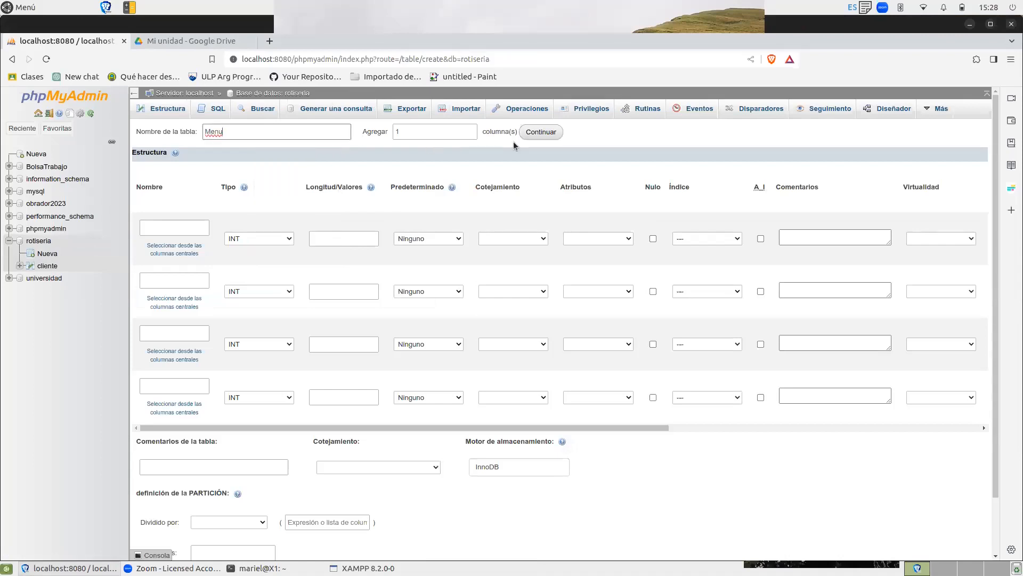
Name the first three columns of the Menu table idMenu, menu and precio.
left_click(174, 228)
type("IdMenu")
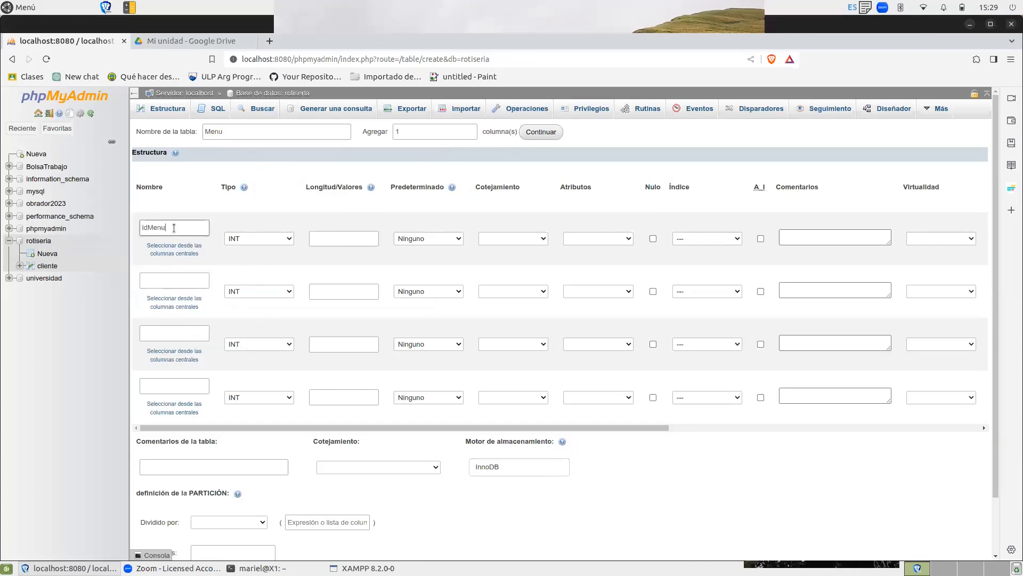
key("Tab")
left_click(173, 283)
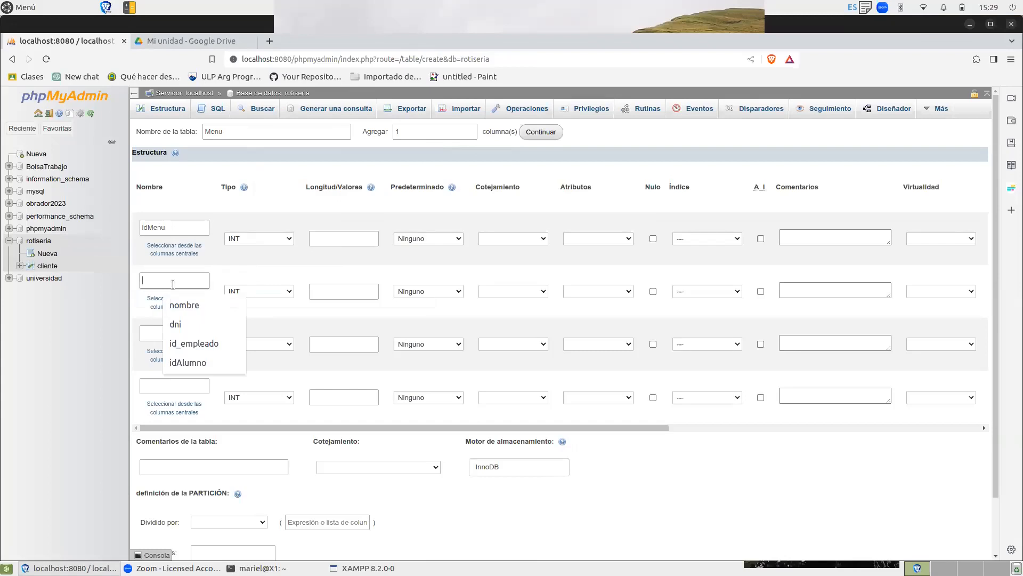
type("menu")
left_click(168, 330)
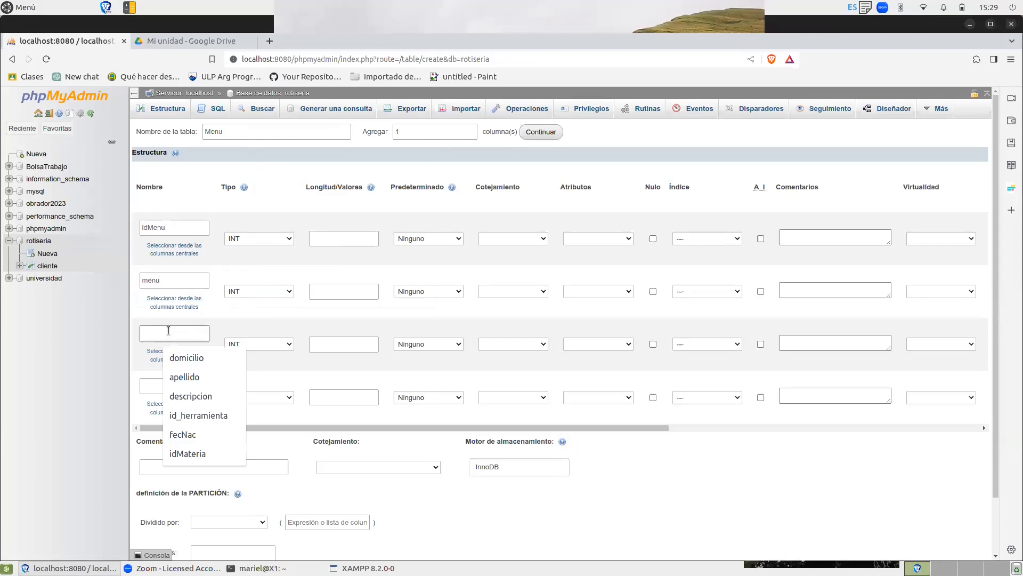
type("precio")
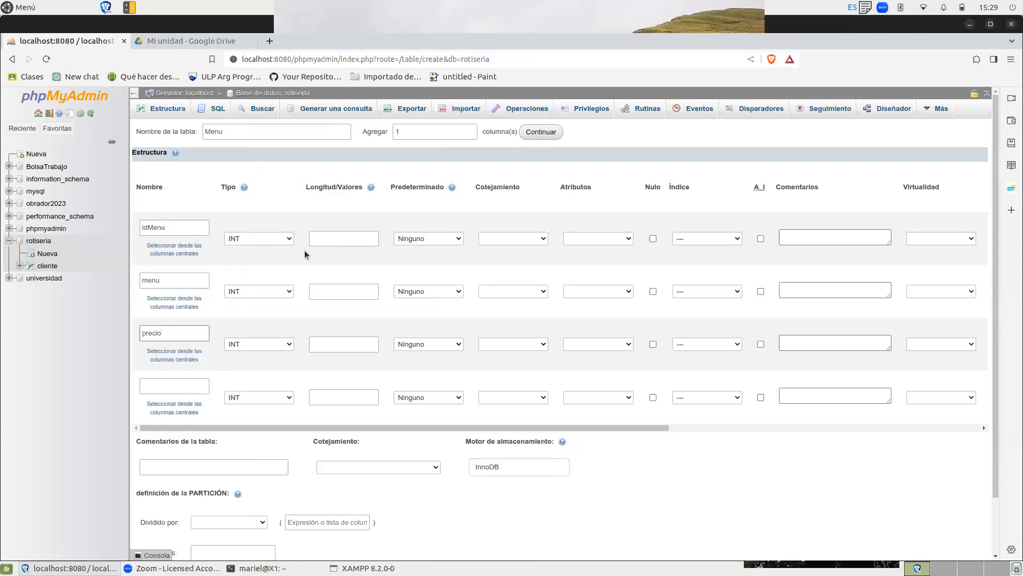
Make idMenu the auto-increment primary key and set the menu column to VARCHAR with length 100.
left_click(761, 238)
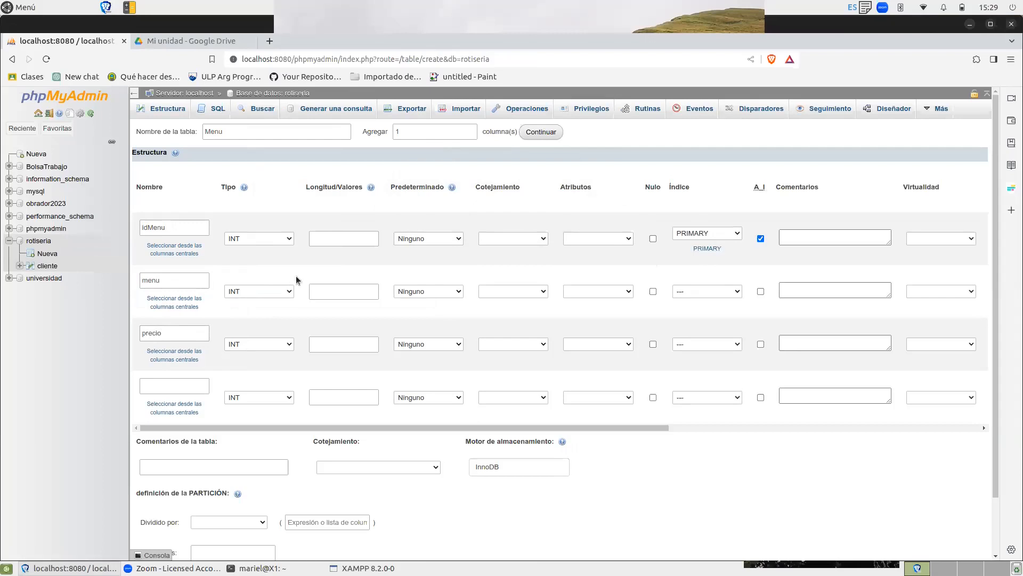
left_click(273, 292)
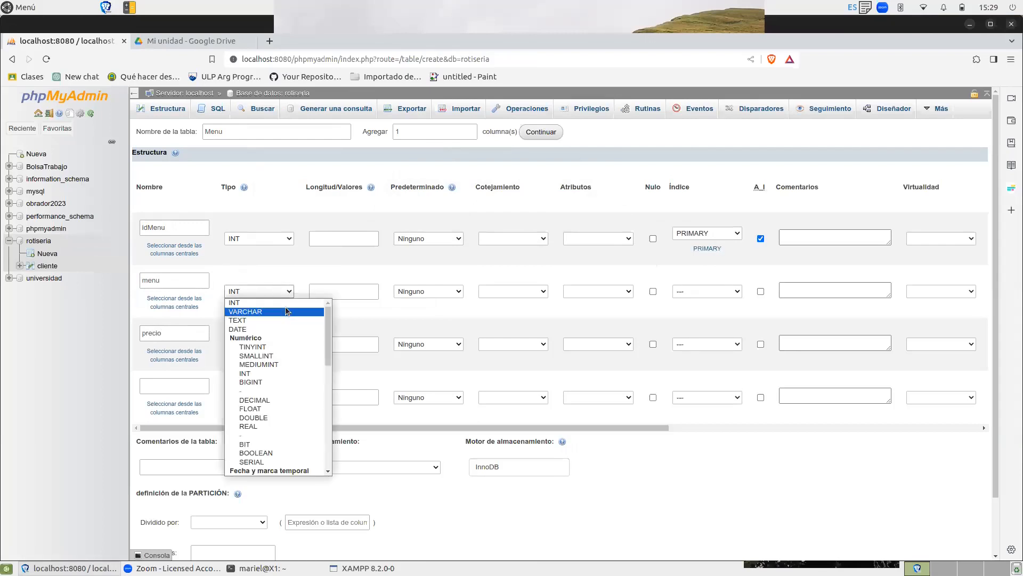
left_click(285, 306)
left_click(333, 294)
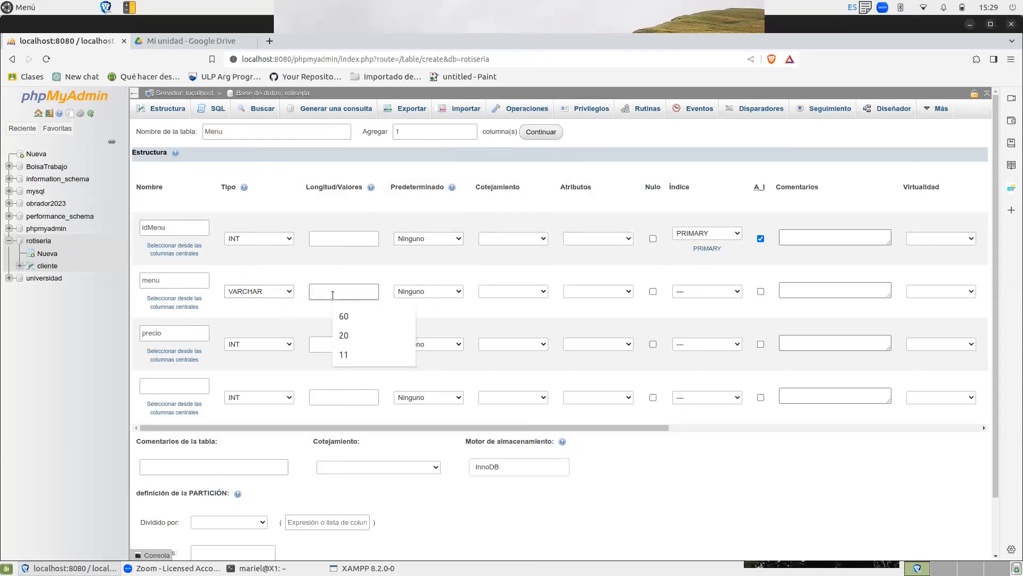
type("1000")
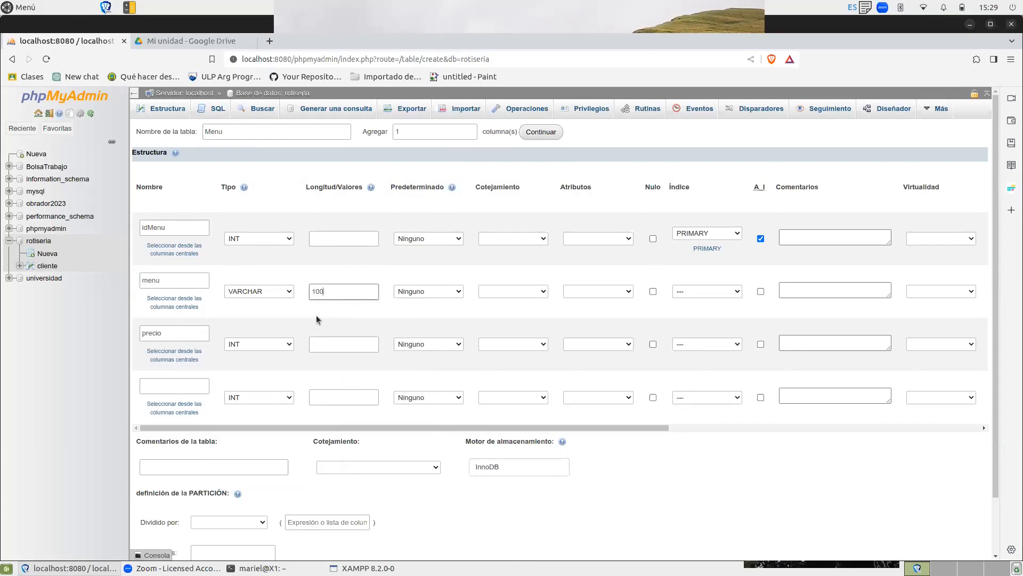
Set the precio column's type to DOUBLE and save the Menu table.
left_click(254, 344)
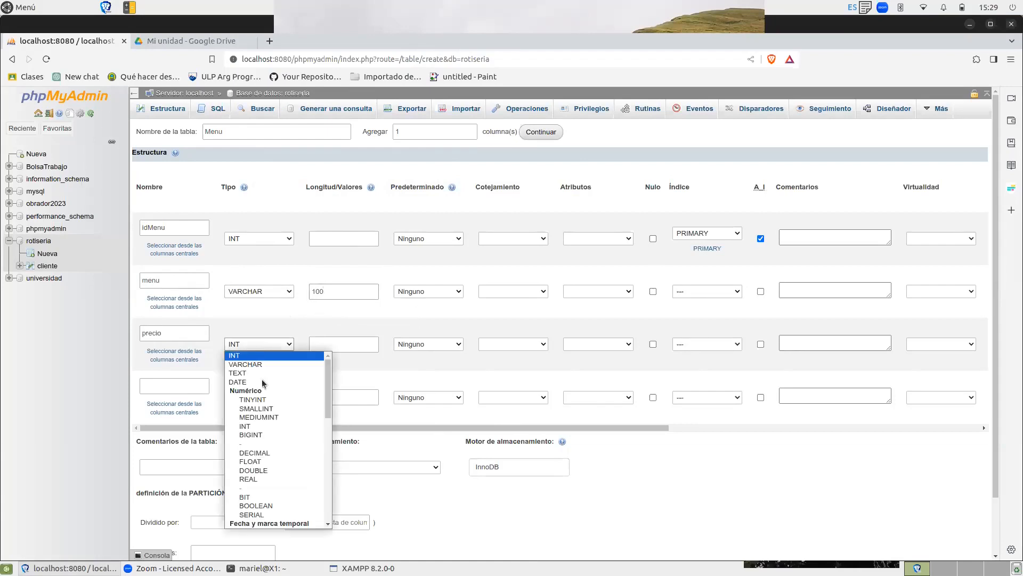
left_click(283, 470)
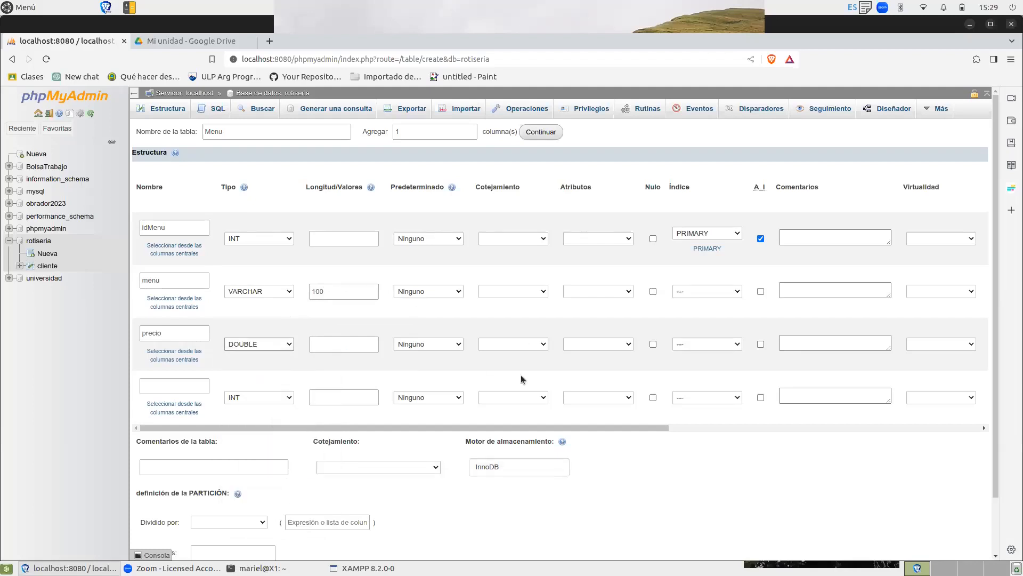
left_click_drag(993, 308, 992, 383)
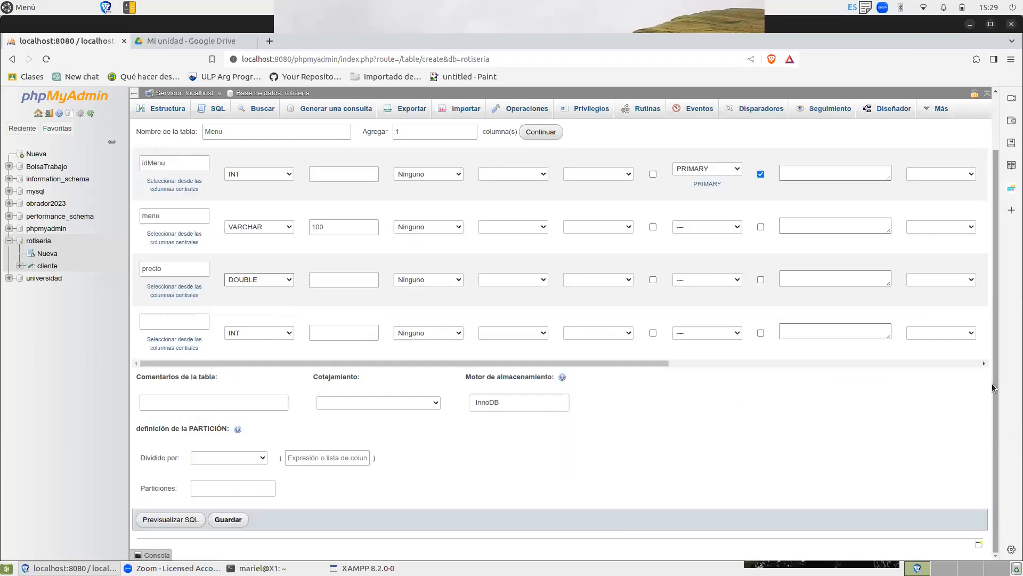
left_click(229, 520)
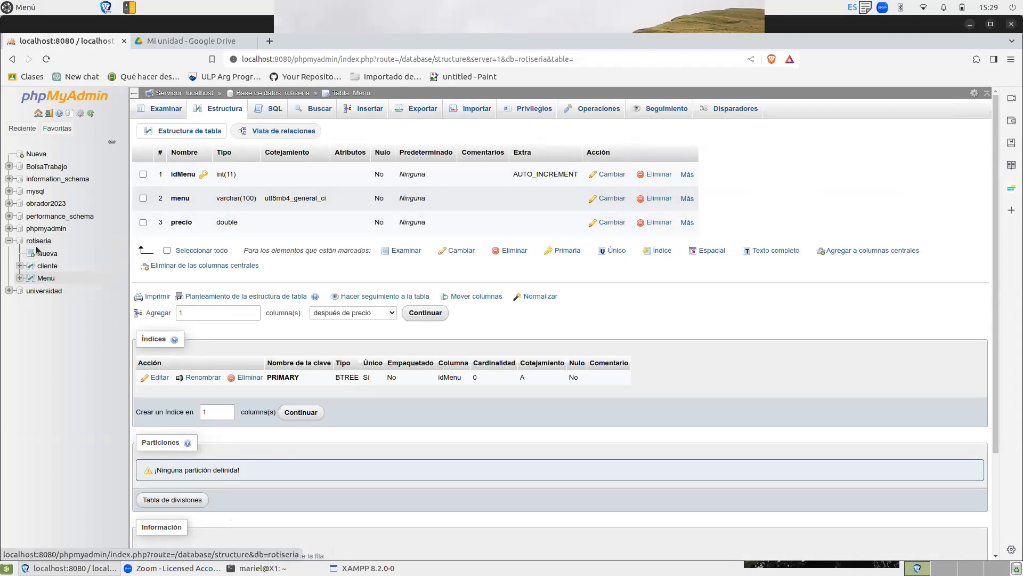
Start another new table in the rotiseria database and name it Pedido.
left_click(56, 255)
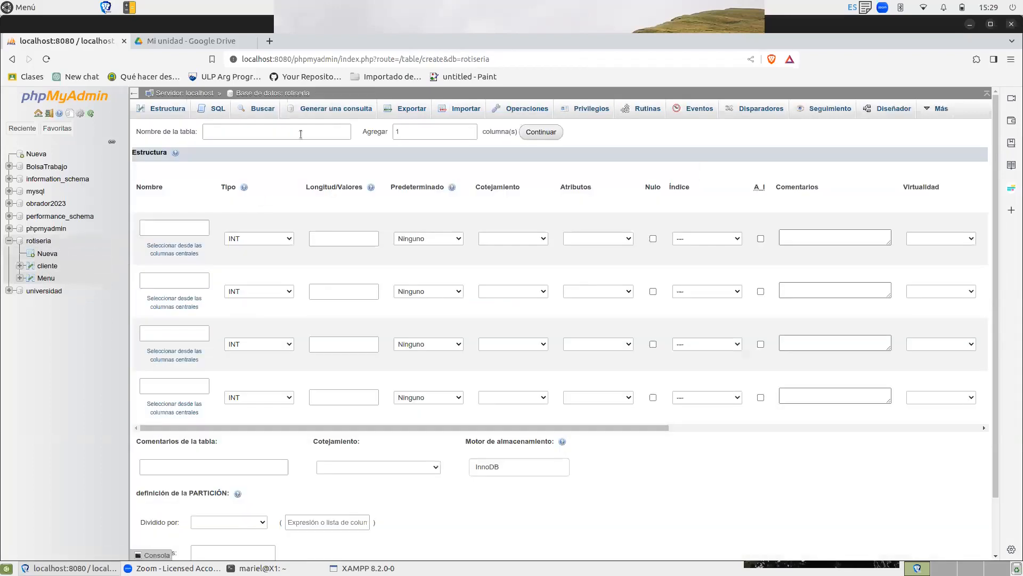
left_click(296, 134)
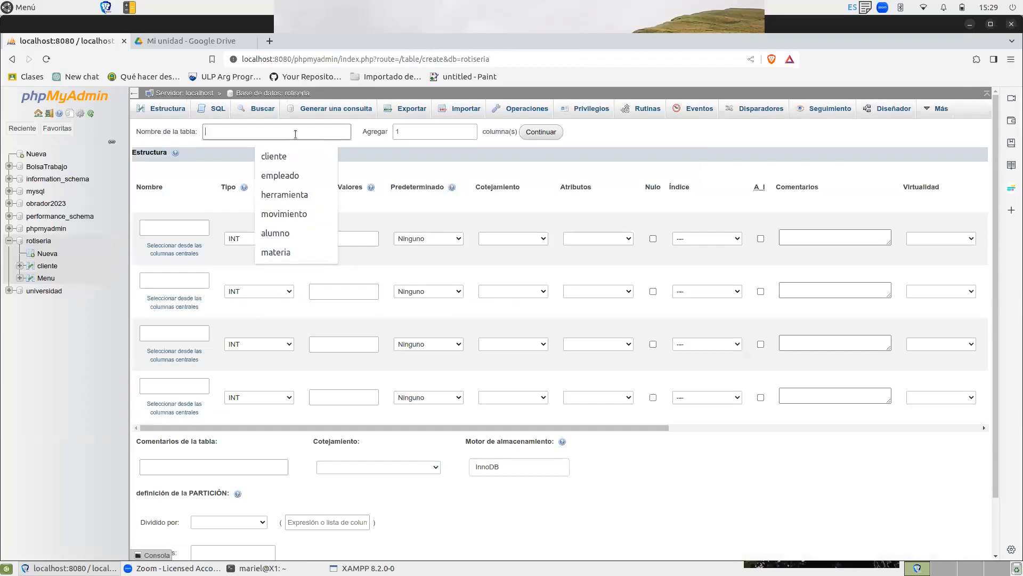
type("peP")
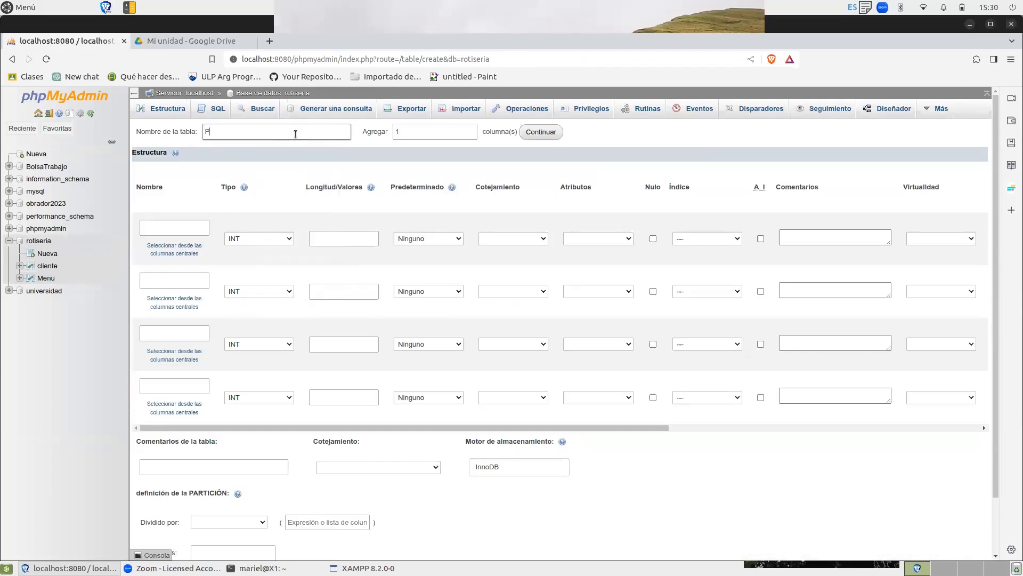
type("edido")
left_click(449, 145)
Name the first column of the Pedido table idPedido and make it the auto-increment primary key.
left_click(175, 227)
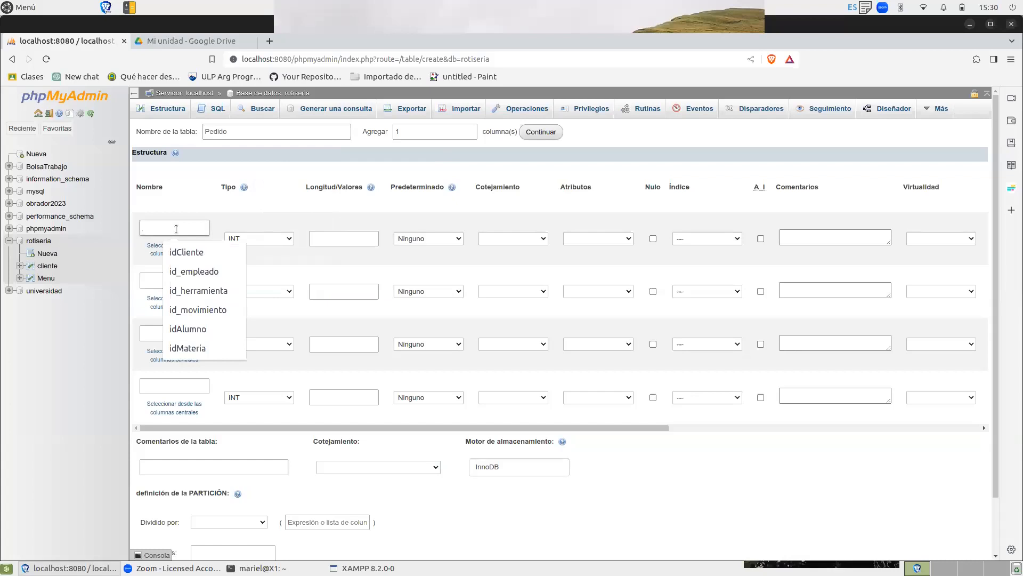
type("IdPedido")
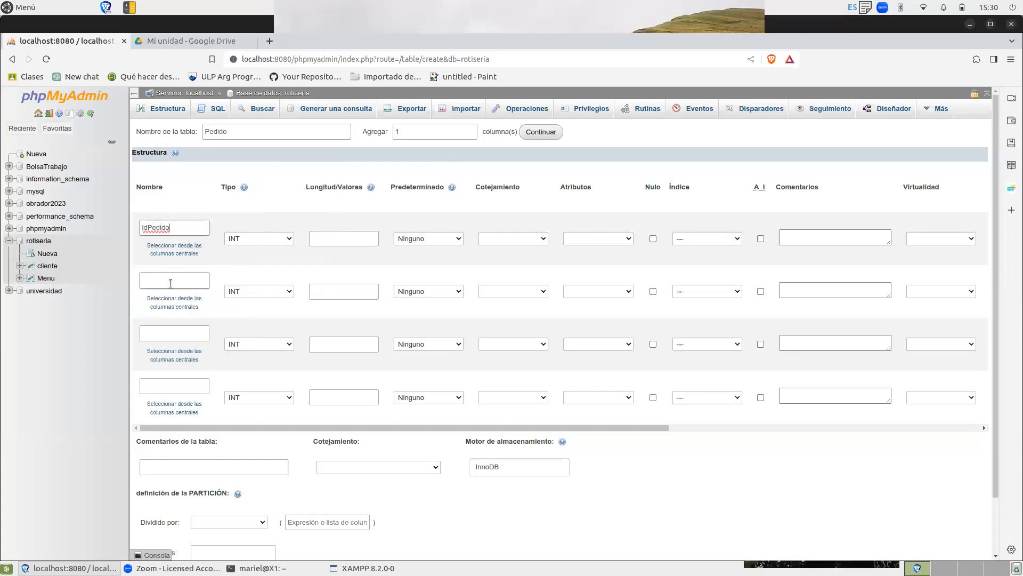
left_click(170, 283)
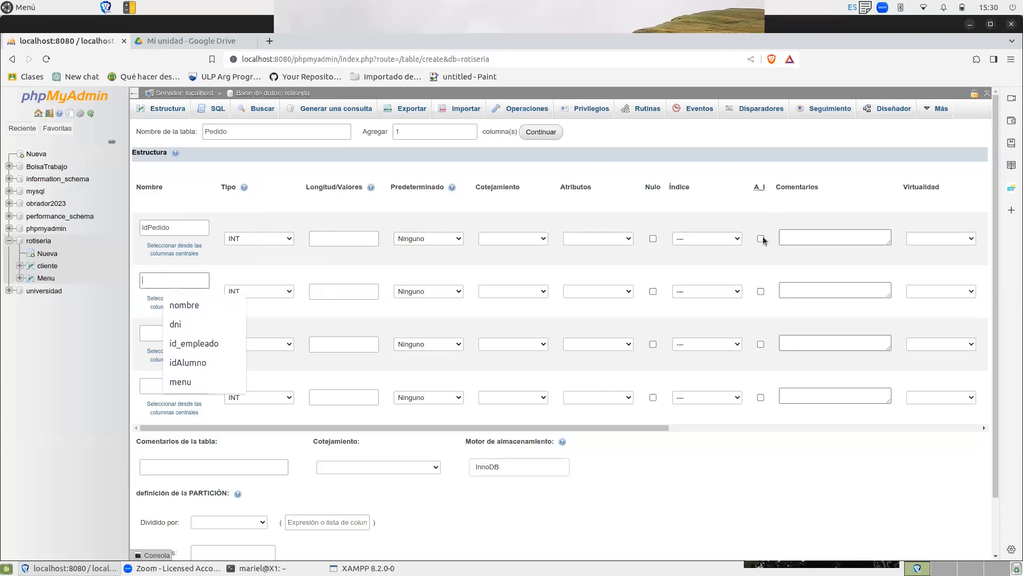
left_click(761, 238)
key("Return")
Name the second and third columns of the Pedido table idCliente and idMenu.
left_click(170, 283)
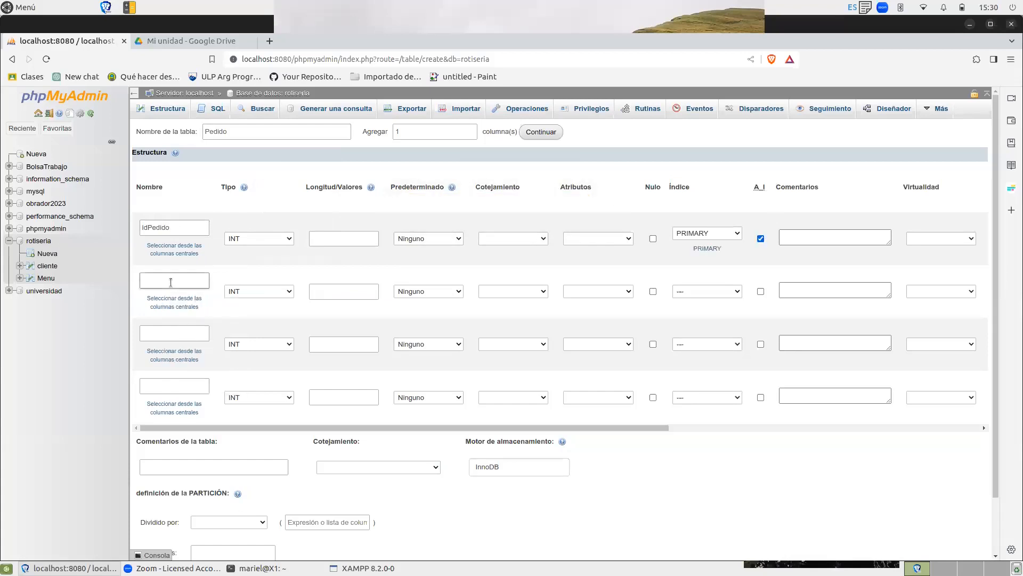
left_click(171, 282)
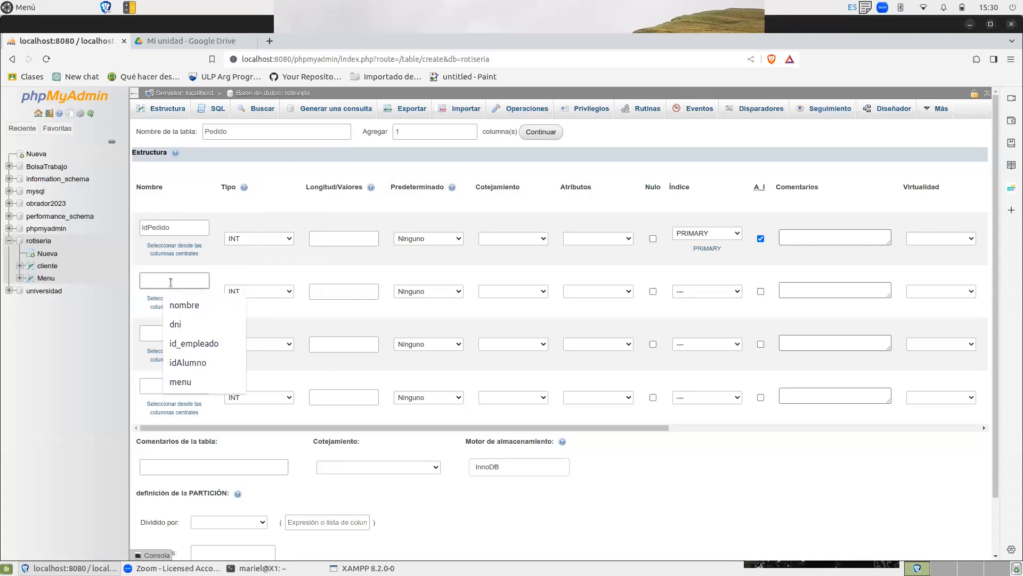
type("Id")
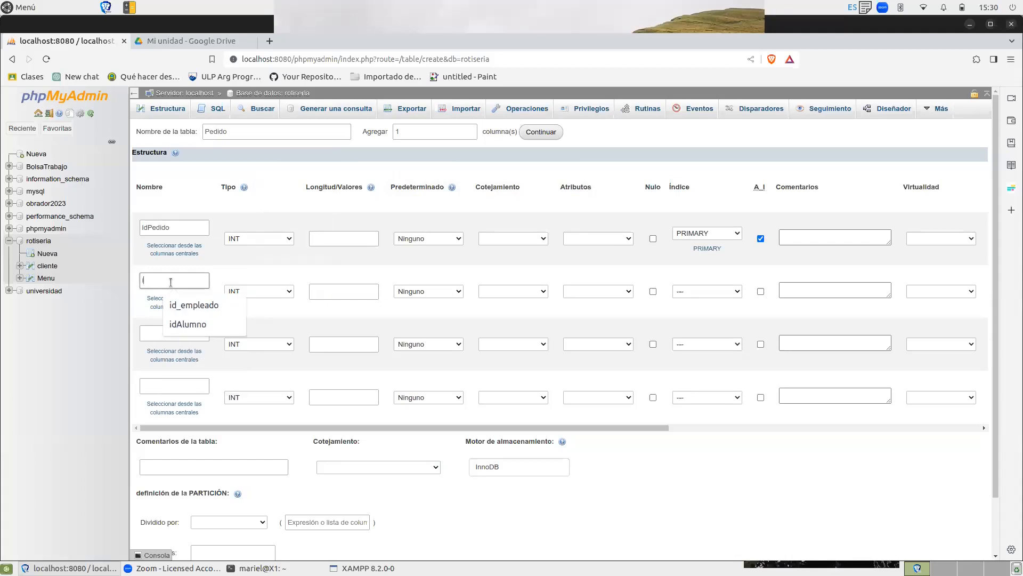
type("Cliente")
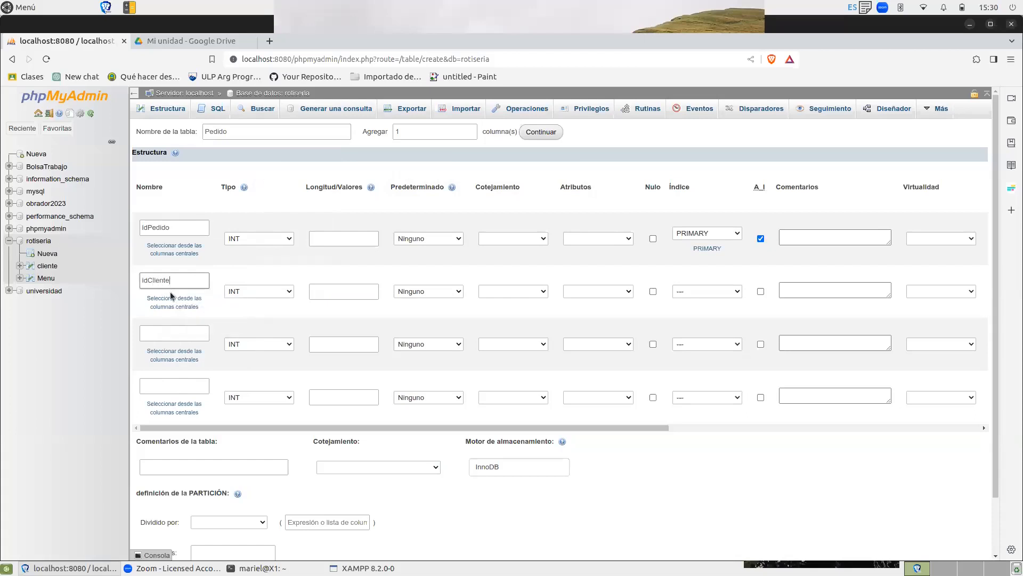
left_click(164, 336)
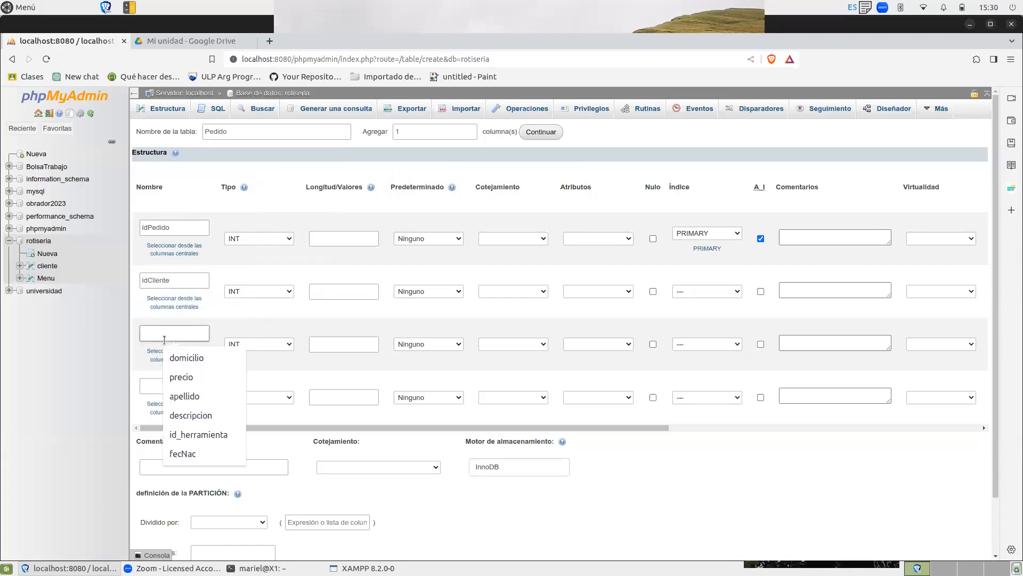
type("id")
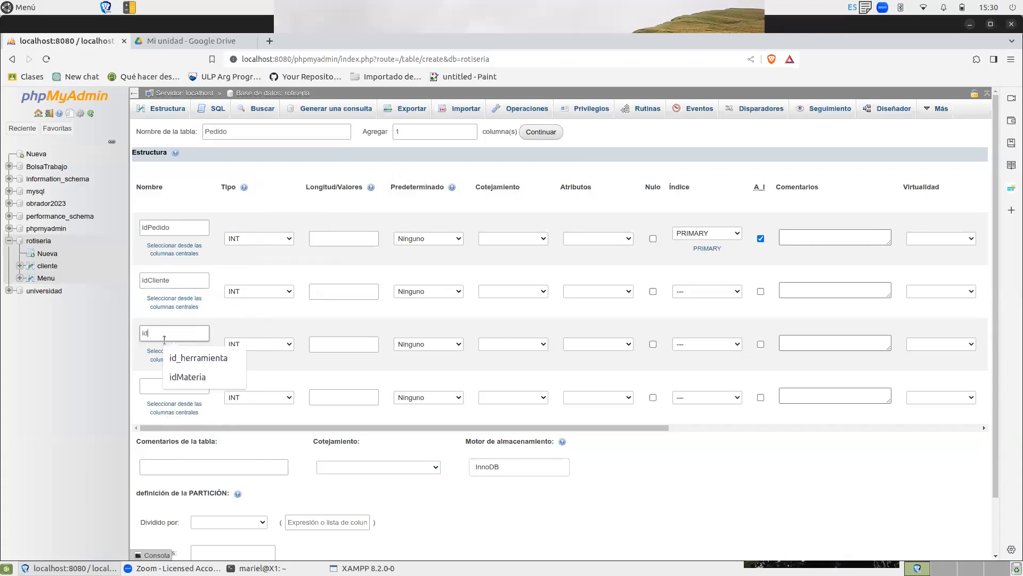
type("Mnu")
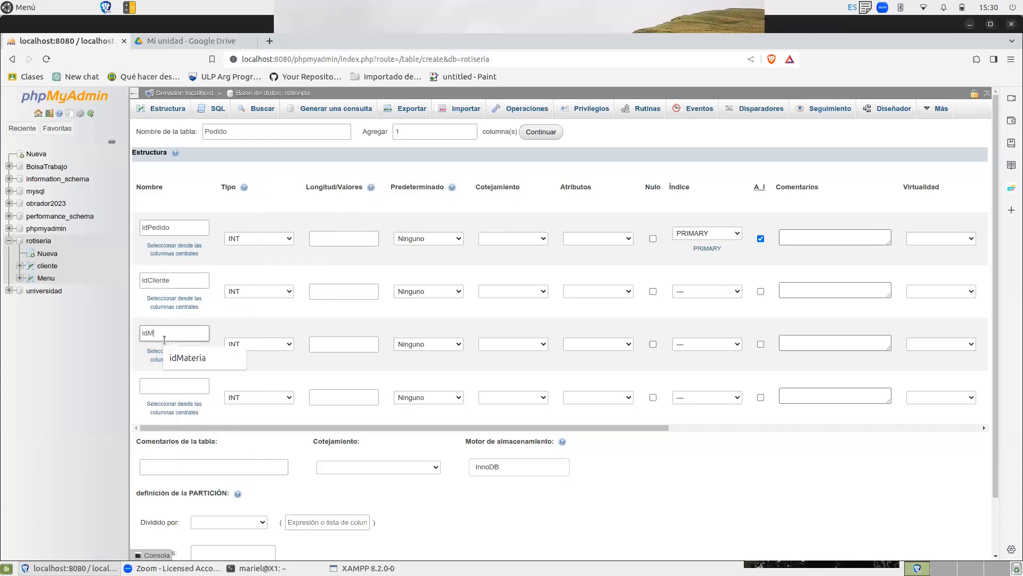
key("BackSpace")
key("BackSpace")
type("enu")
Name the fourth column of the Pedido table fecha and set its type to DATE.
left_click(183, 382)
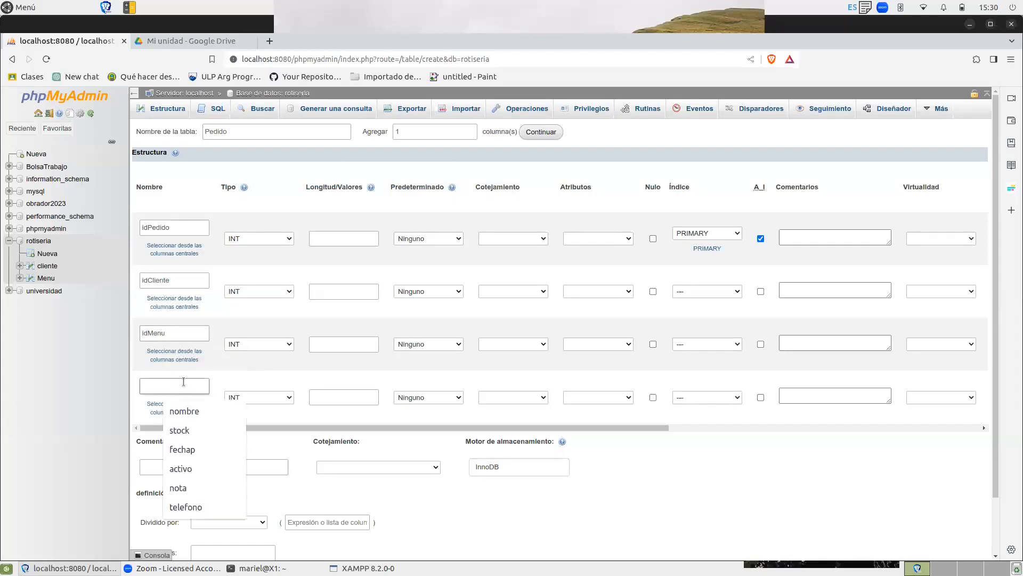
type("fecha")
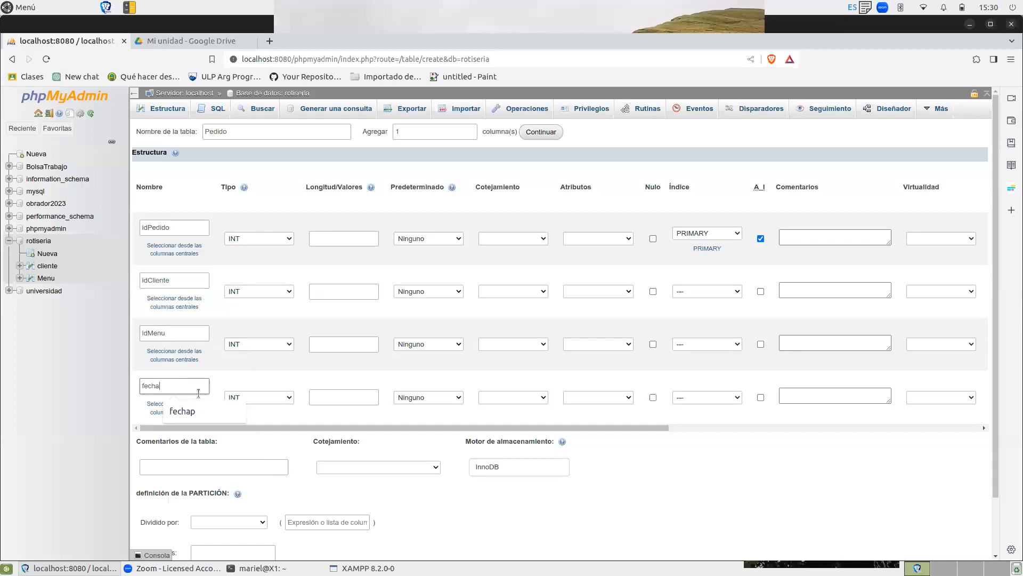
left_click(288, 397)
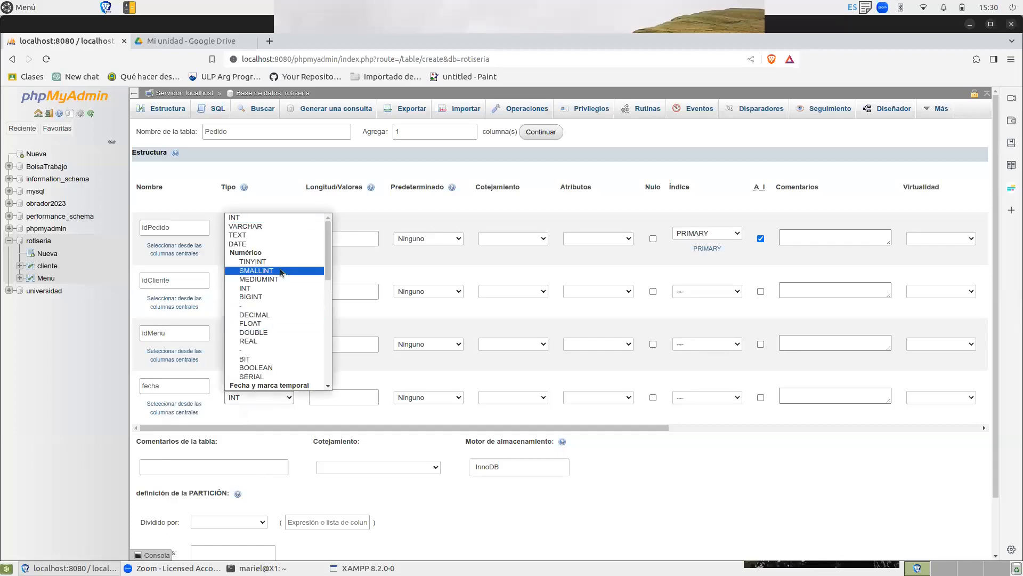
left_click(272, 245)
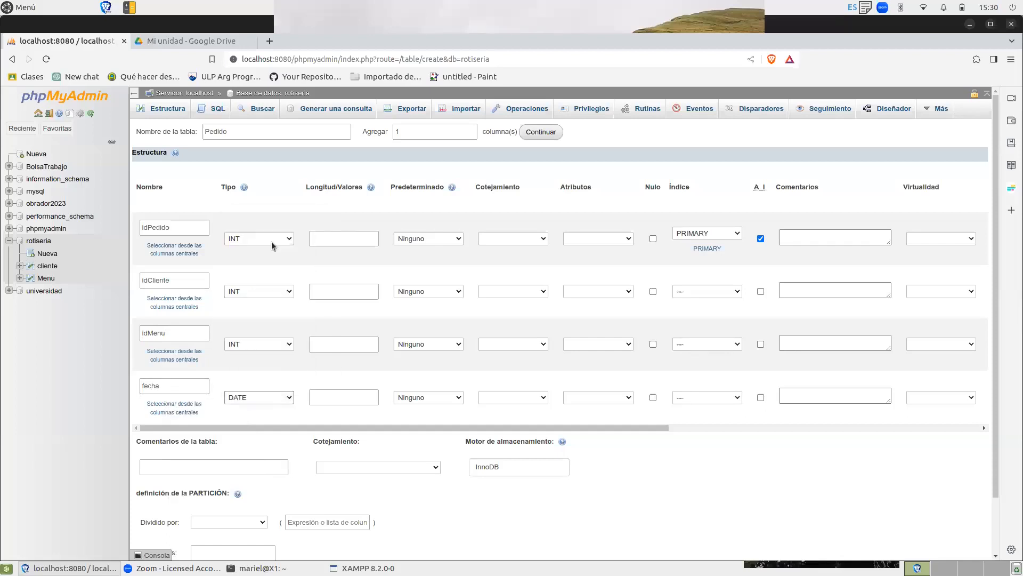
Add one more column named cantidad to the Pedido table and save the table.
left_click(548, 137)
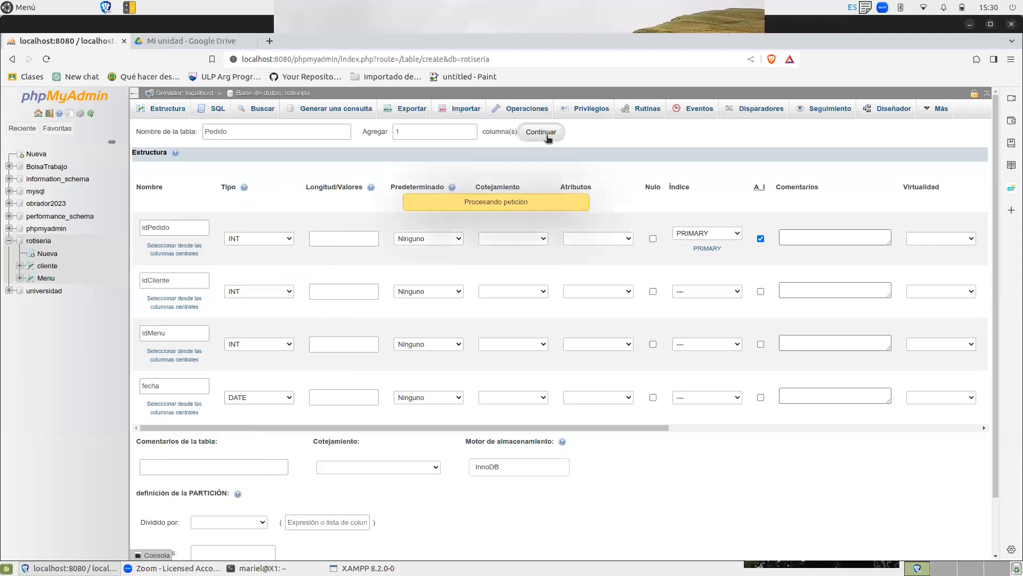
left_click(187, 434)
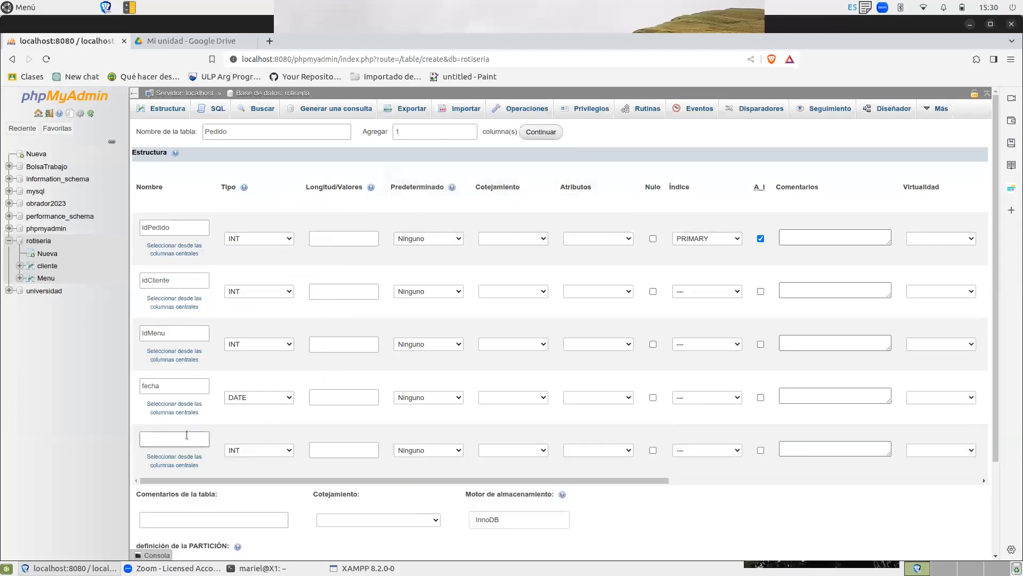
type("cantidad")
scroll(1005, 283, "down", 3)
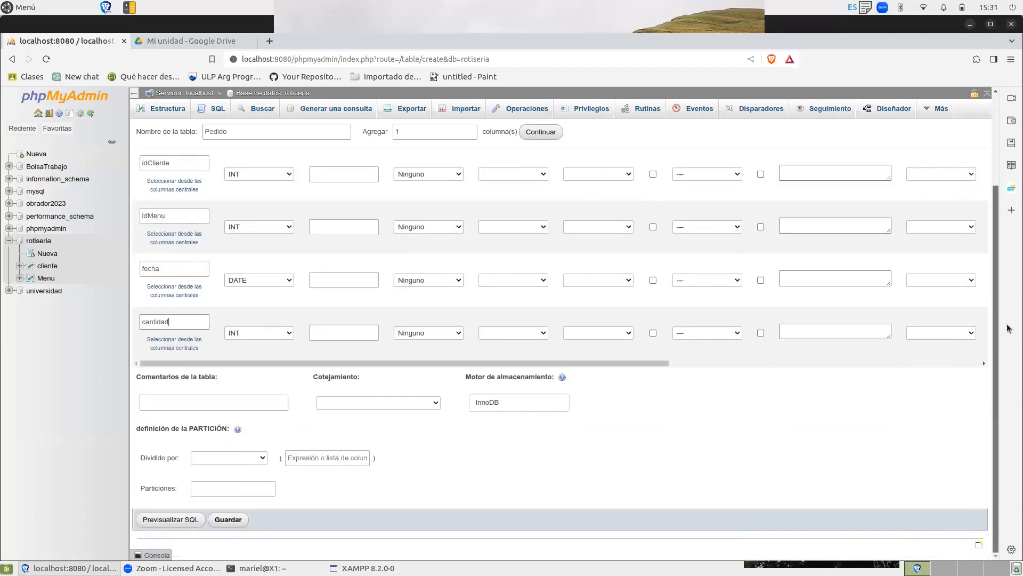
left_click(229, 519)
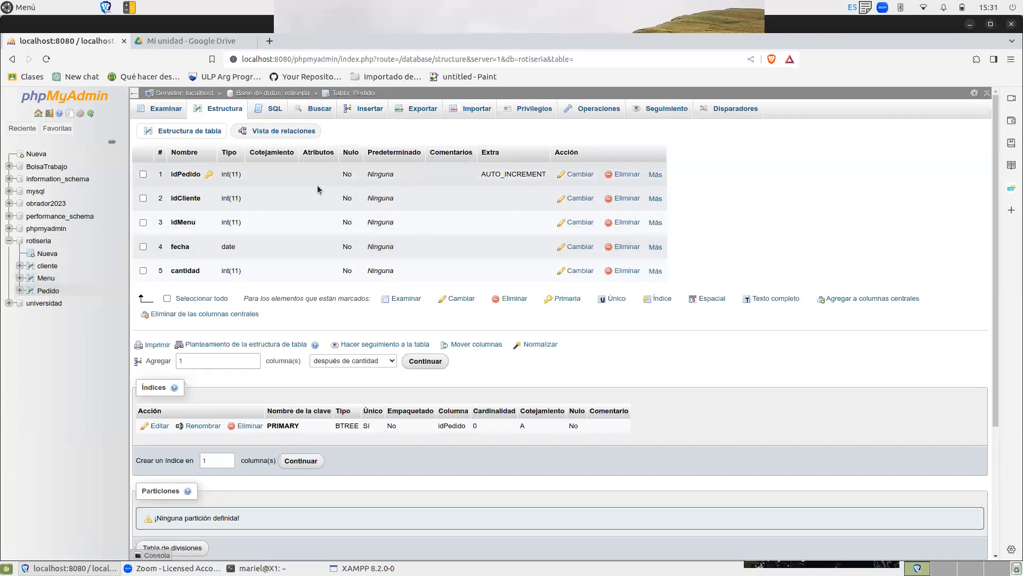
In Pedido's relation view, define a foreign key from idCliente to idCliente in the cliente table of rotiseria.
left_click(293, 133)
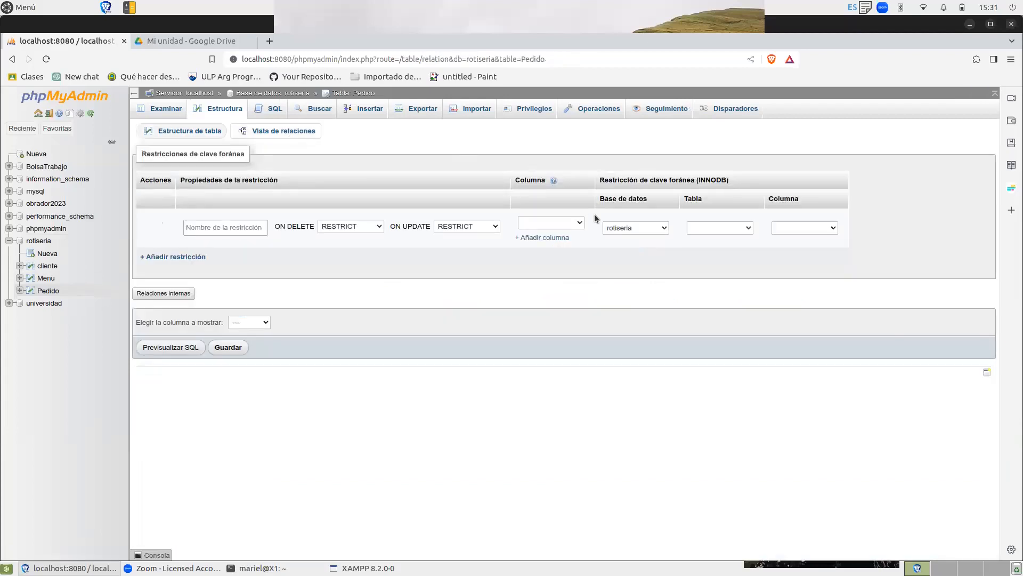
left_click(577, 225)
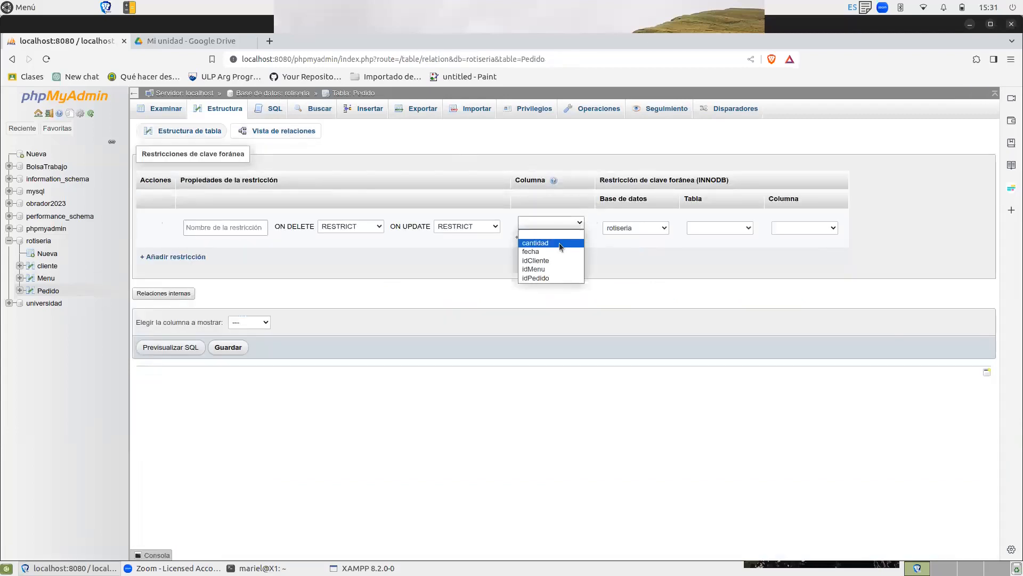
left_click(562, 261)
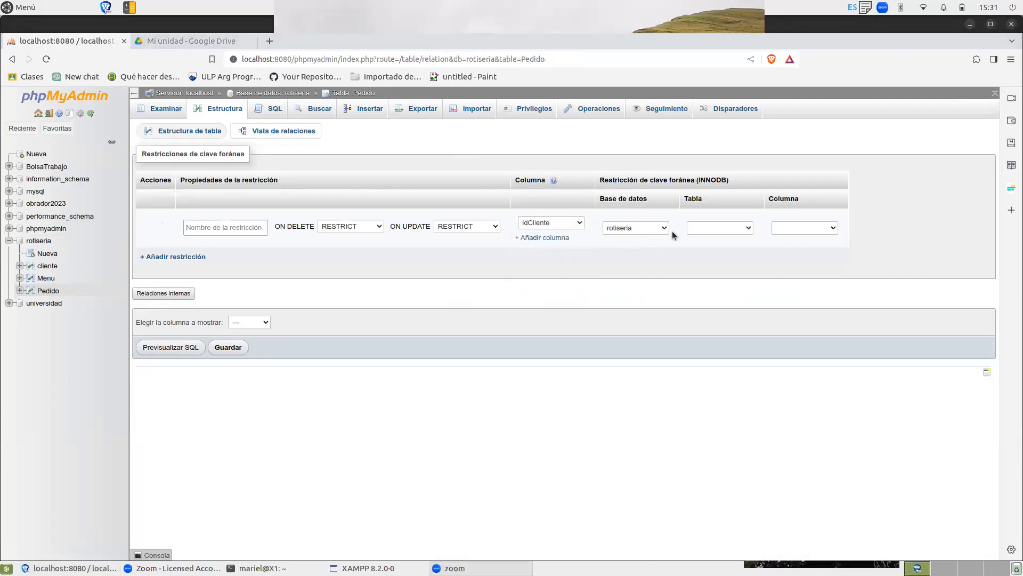
left_click(745, 228)
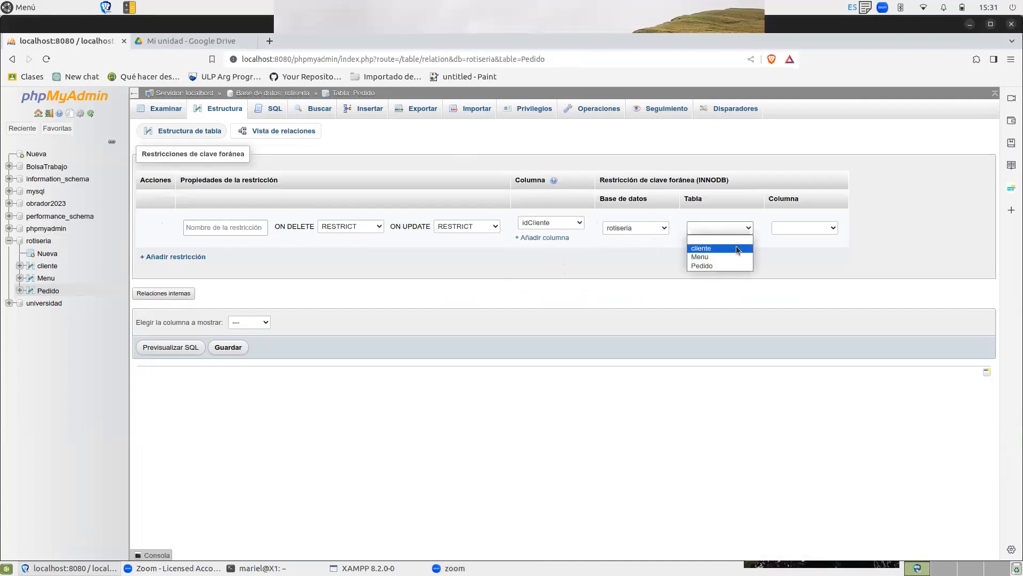
left_click(738, 248)
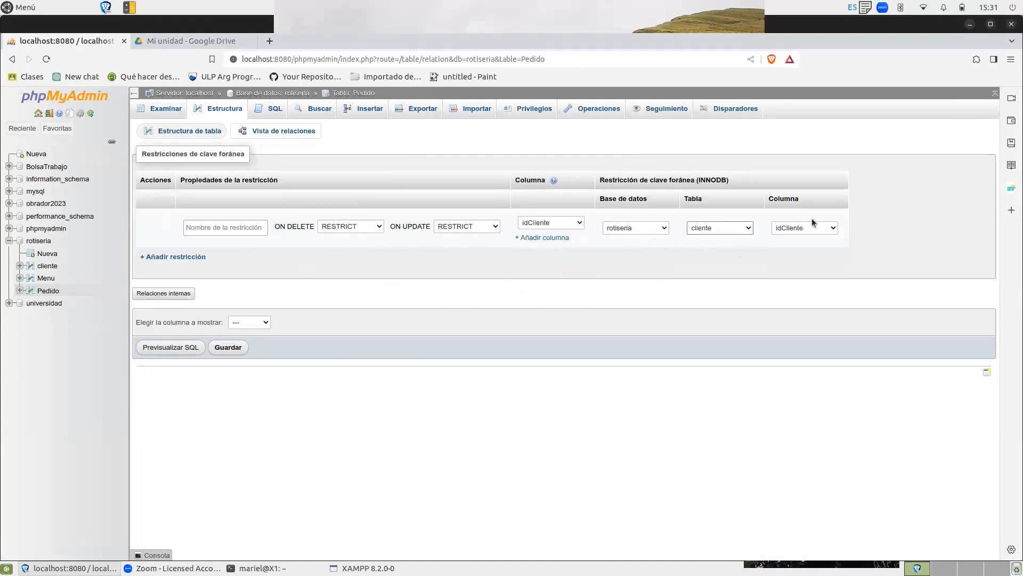
Add a second foreign key from Pedido's idMenu to idMenu in the Menu table and save the constraints.
left_click(190, 258)
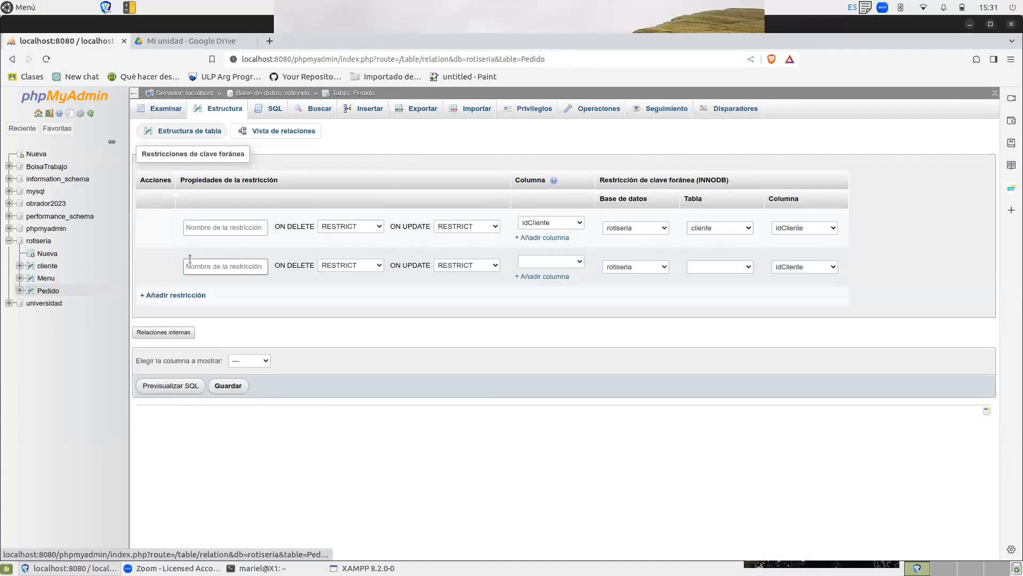
left_click(579, 262)
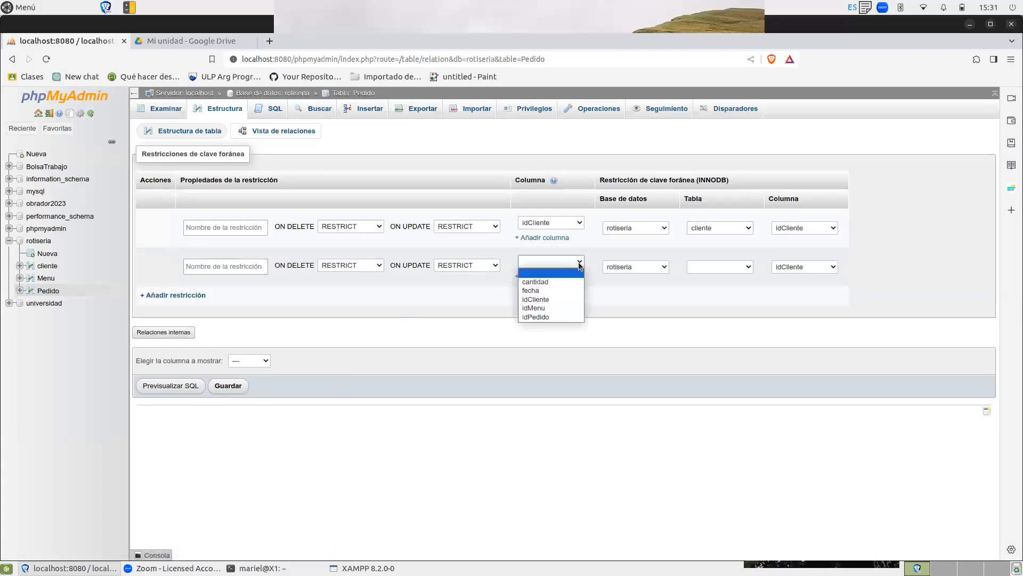
left_click(550, 308)
left_click(717, 263)
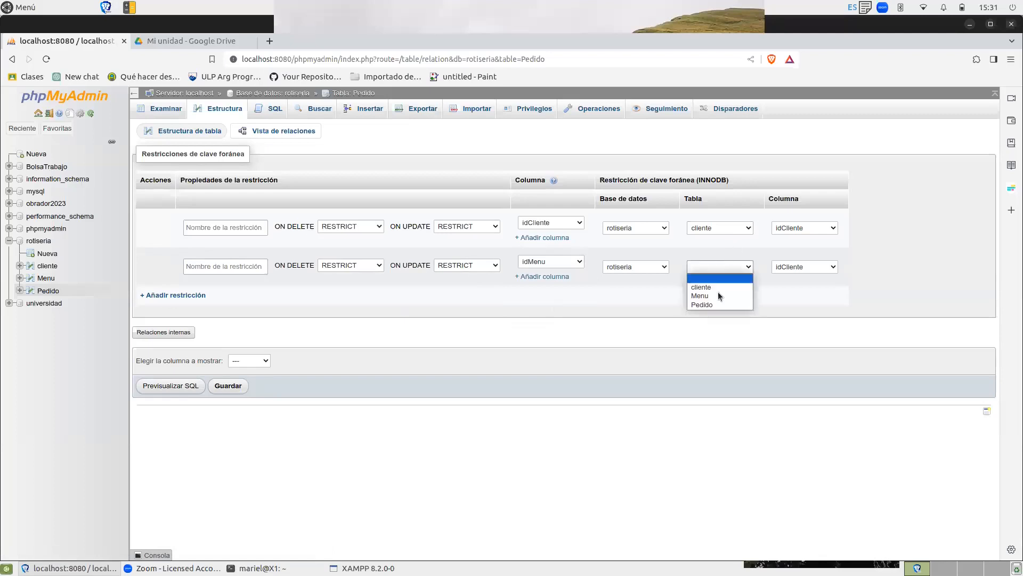
left_click(717, 297)
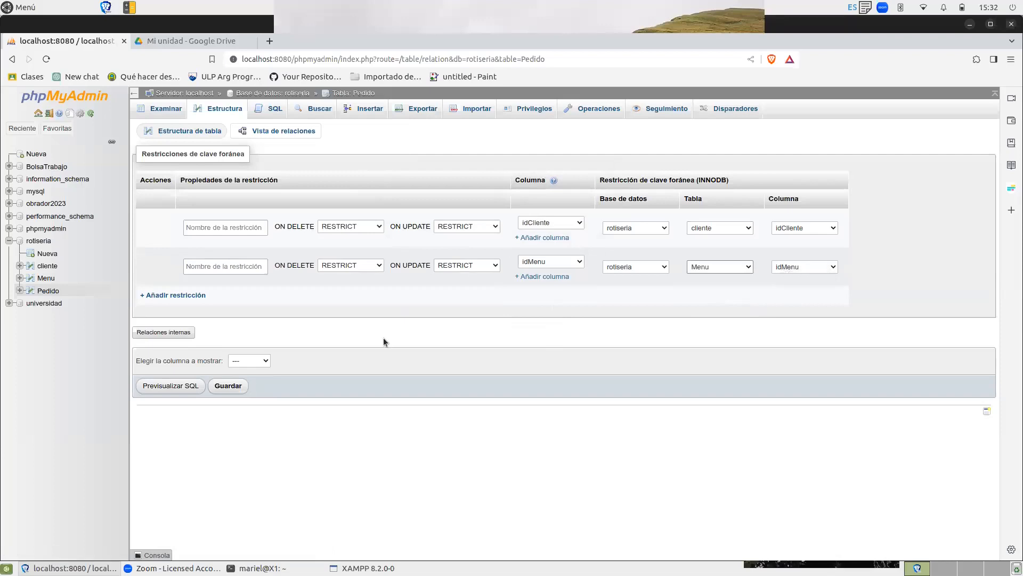
left_click(233, 387)
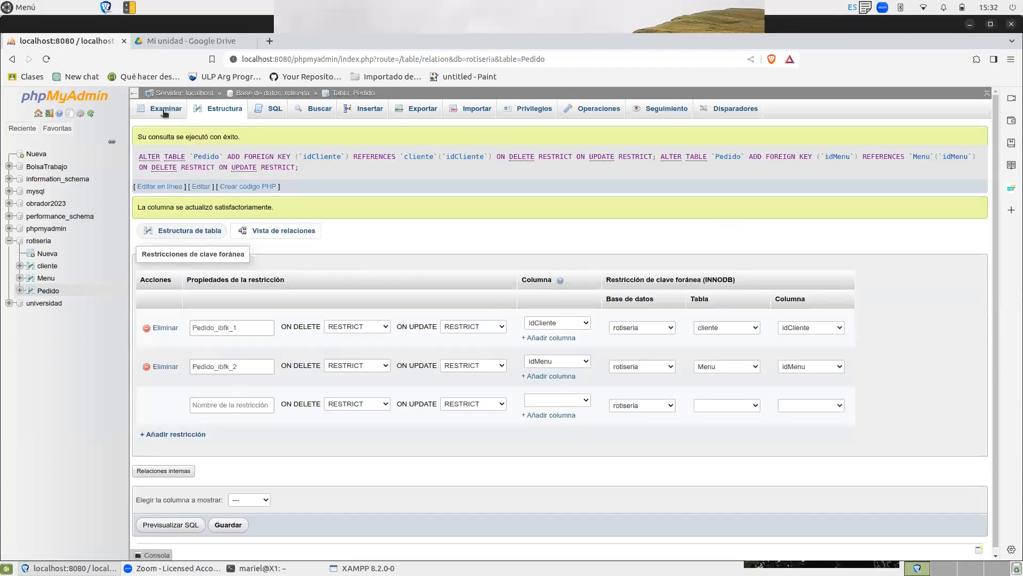
Review the structure of the Pedido table and open the rotiseria database's diagram in the designer.
left_click(47, 291)
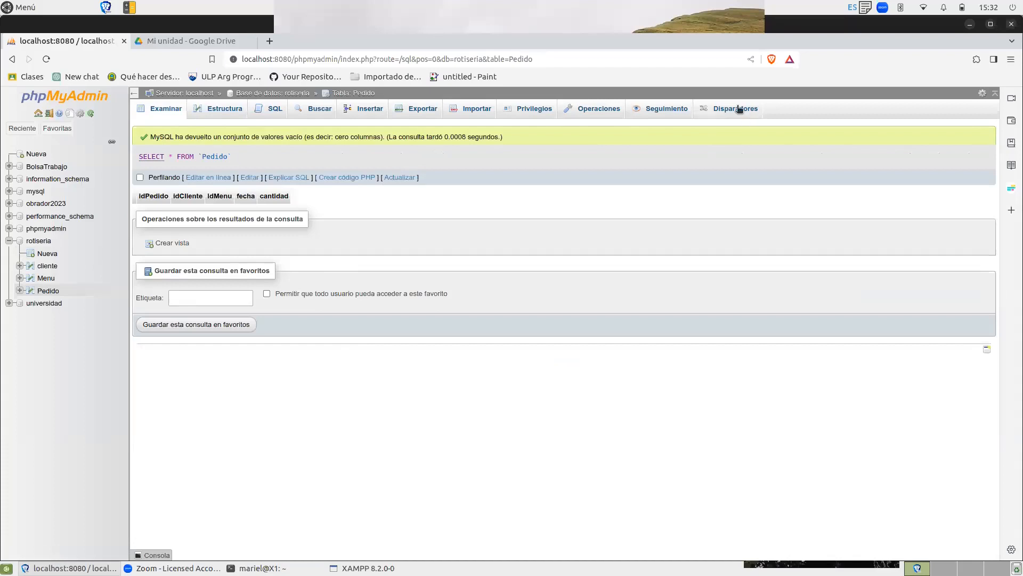
left_click(217, 112)
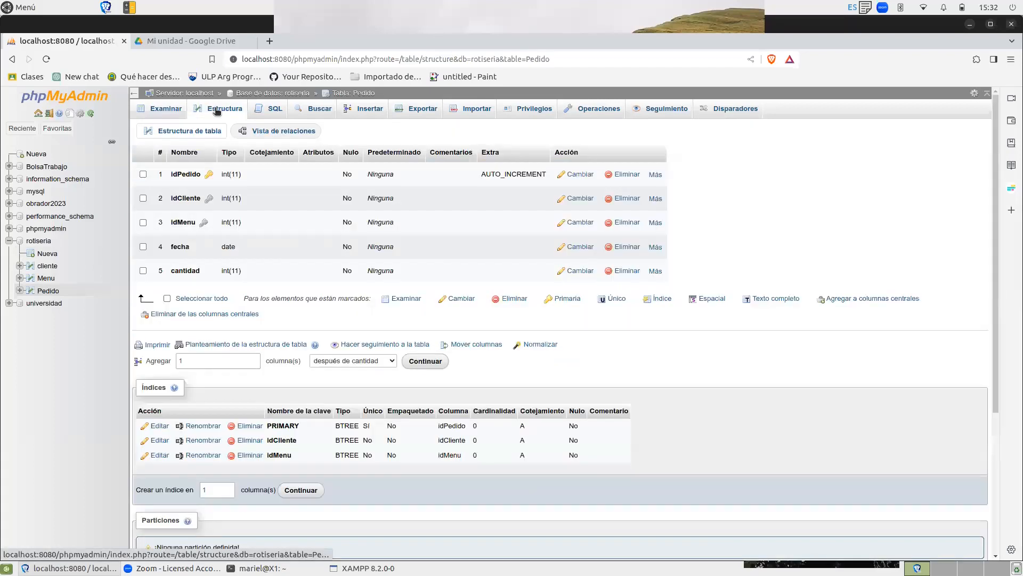
left_click(40, 241)
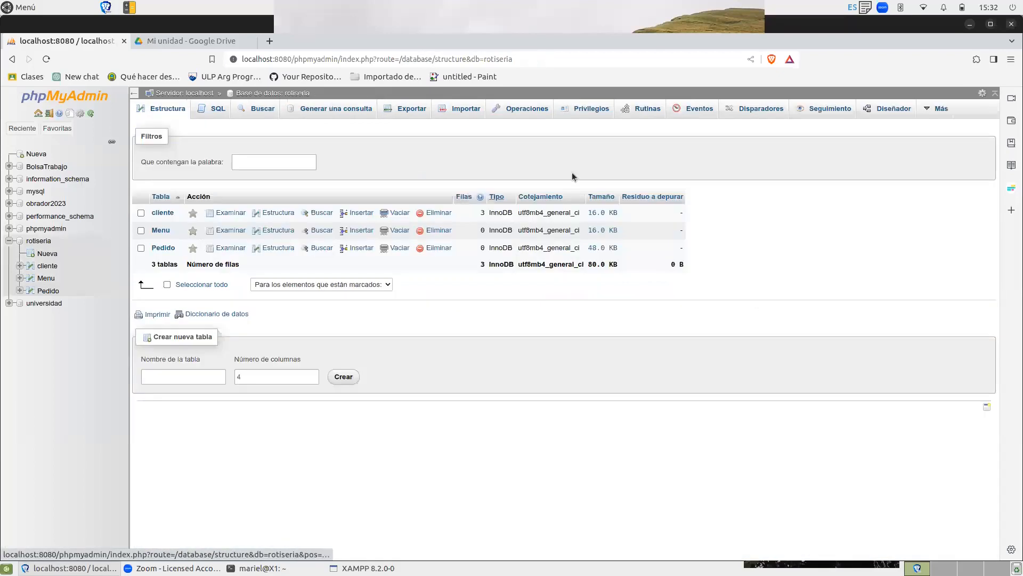
left_click(883, 108)
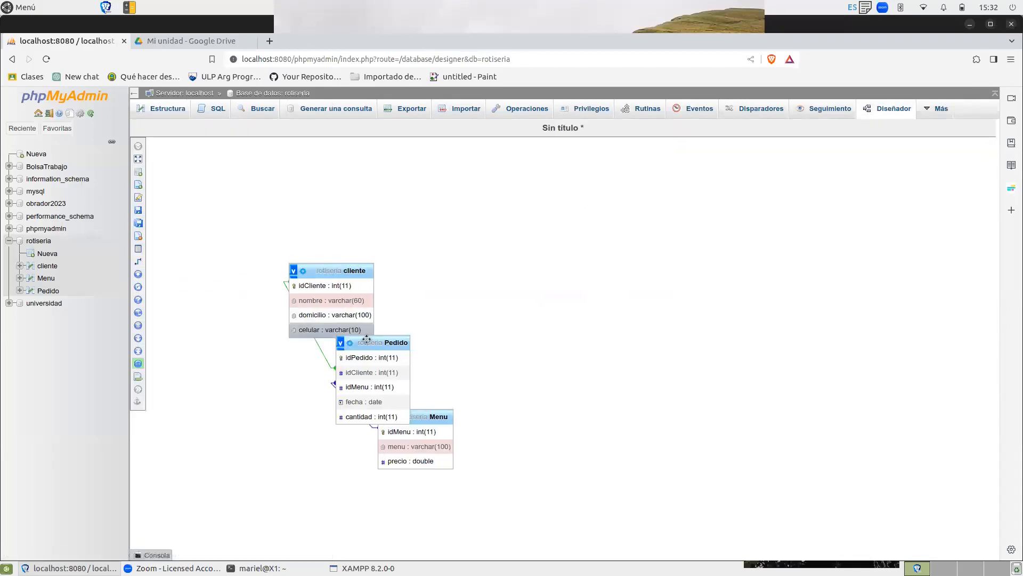
Rearrange the diagram so Pedido sits between cliente and Menu, and open the structure of the Pedido table.
mouse_move(376, 343)
left_mouse_down()
mouse_move(401, 337)
mouse_move(353, 273)
mouse_move(506, 241)
left_mouse_up()
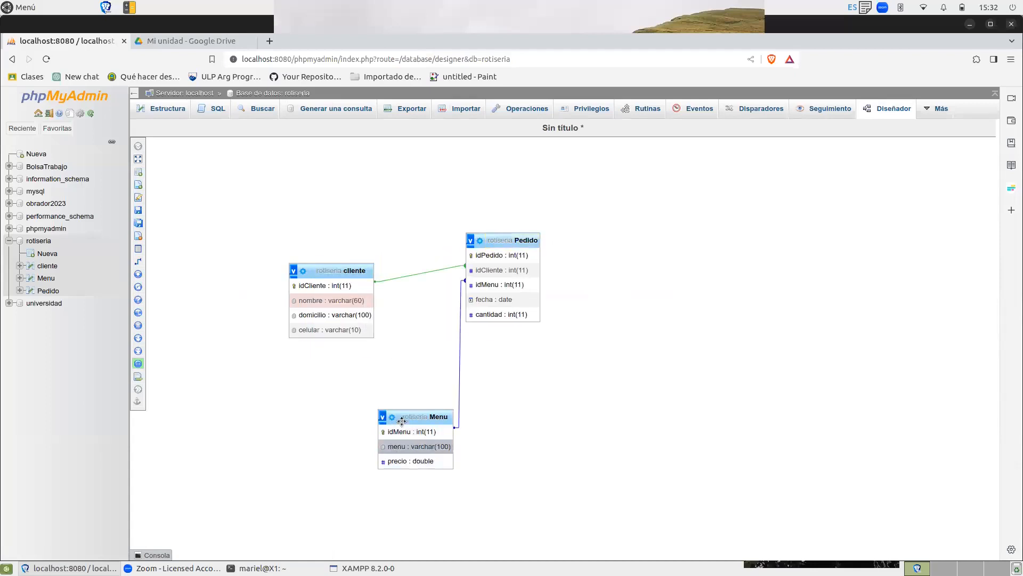
left_click_drag(402, 420, 636, 342)
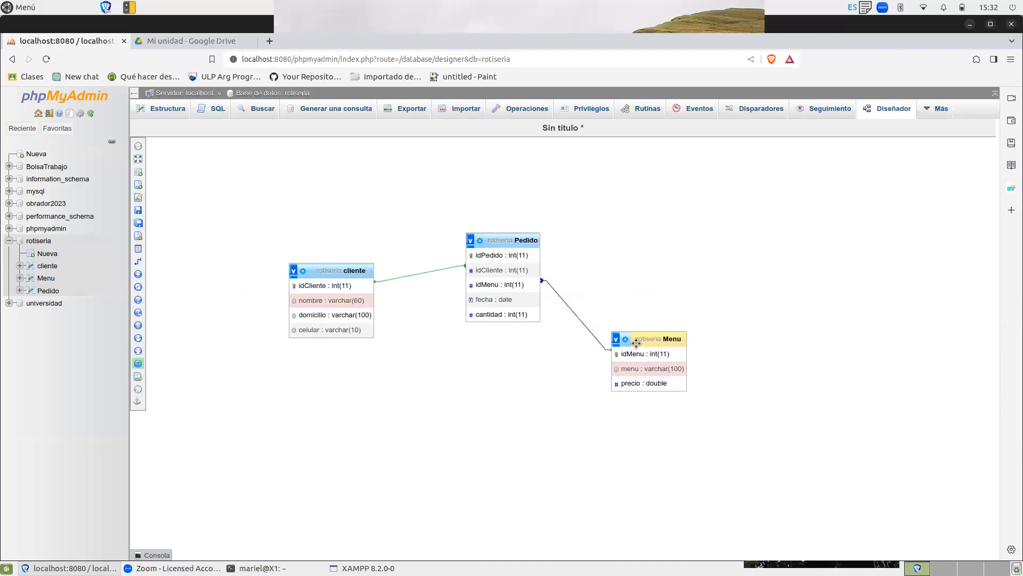
left_click(31, 290)
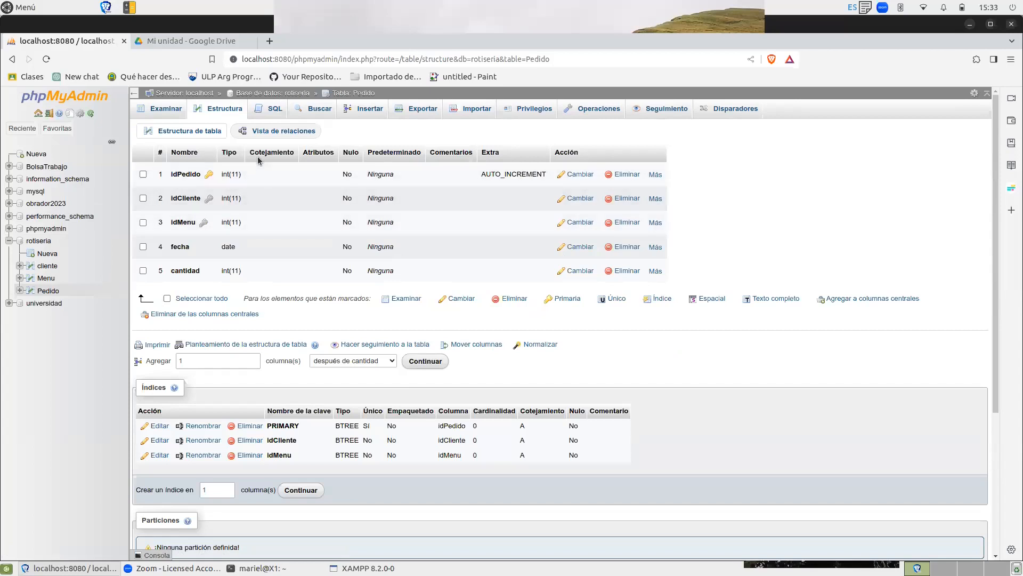
Start an SQL INSERT statement for the Menu table, removing the idMenu column and its value placeholder.
left_click(45, 279)
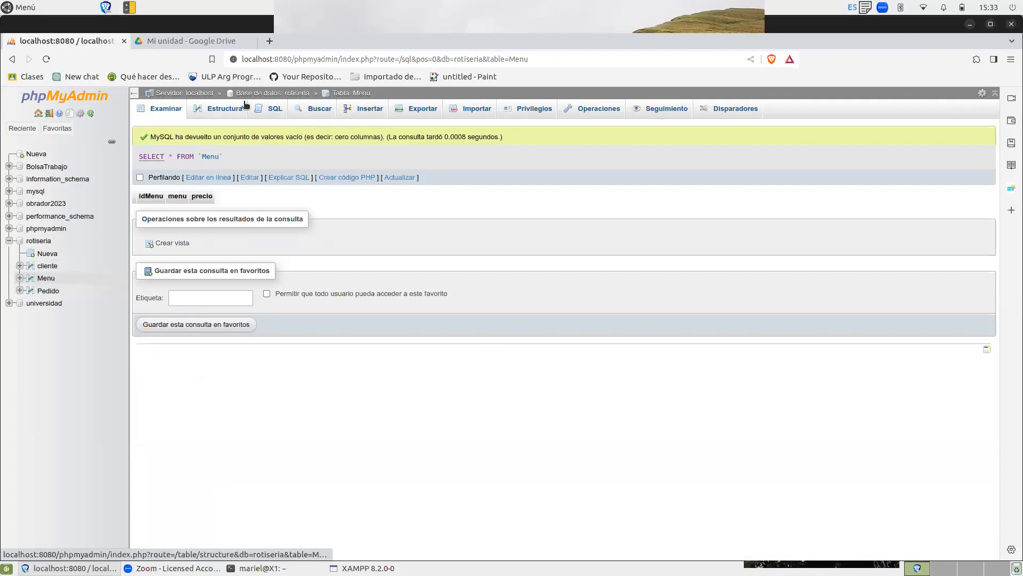
left_click(265, 109)
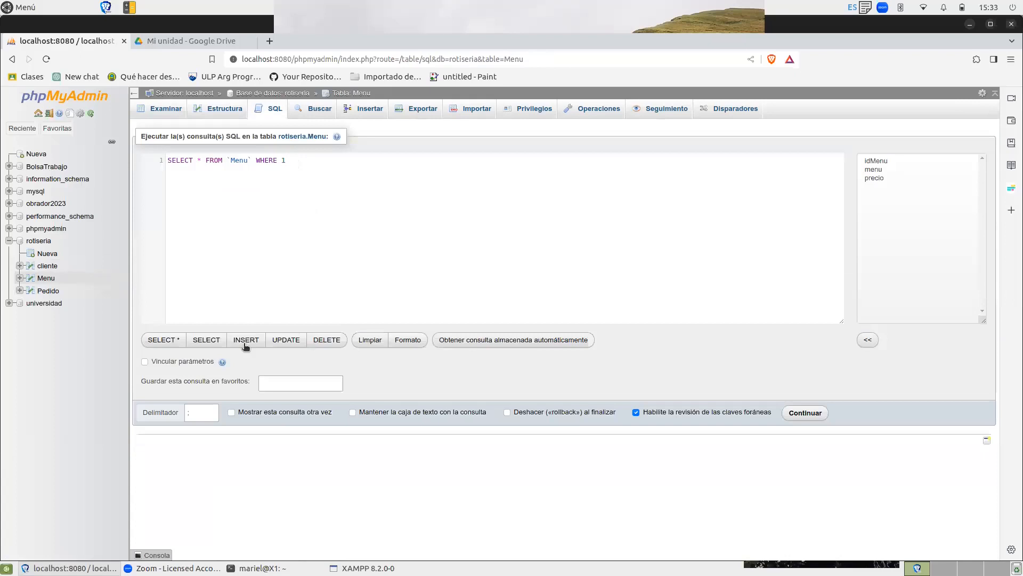
left_click(244, 345)
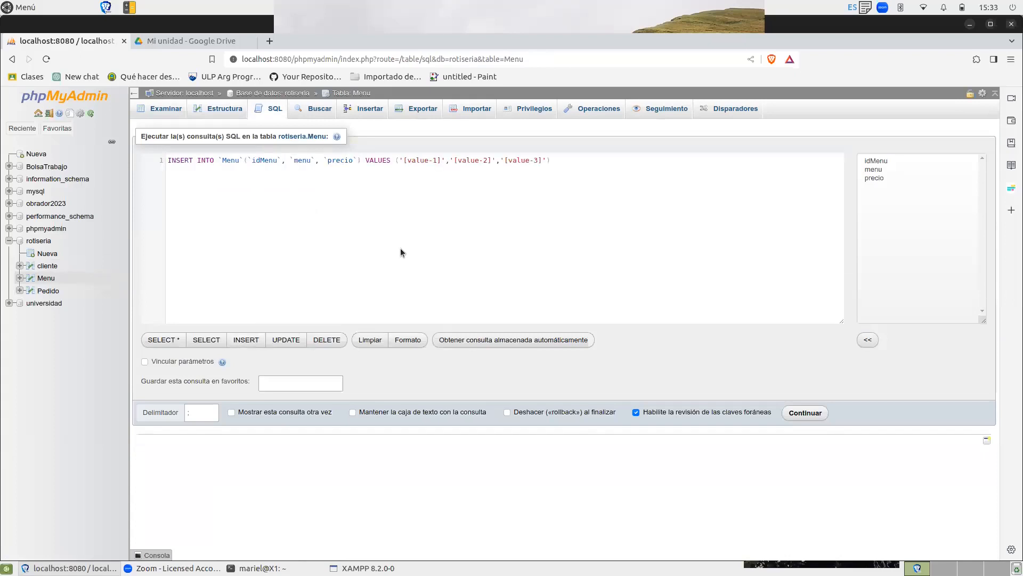
left_click_drag(450, 160, 394, 159)
key("BackSpace")
left_click(286, 160)
key("BackSpace")
key("BackSpace")
key("BackSpace")
key("BackSpace")
key("BackSpace")
key("BackSpace")
key("BackSpace")
key("BackSpace")
key("BackSpace")
key("BackSpace")
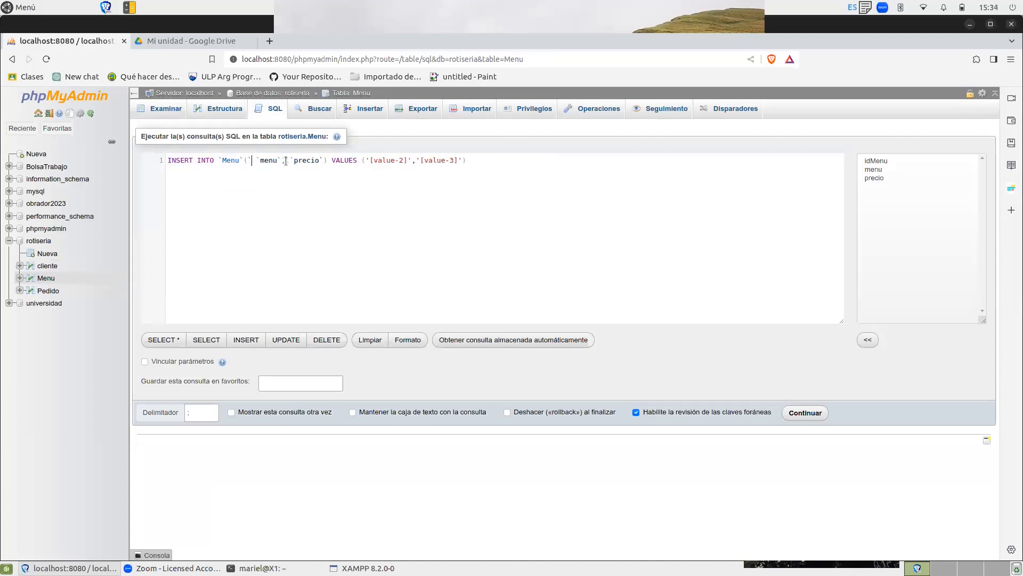
type("(")
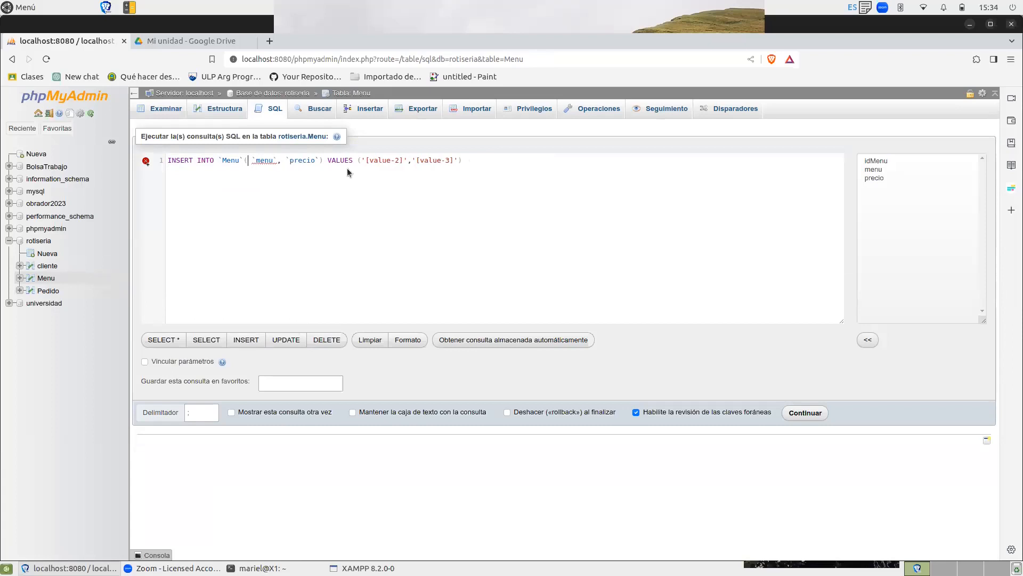
Fill in the INSERT statement with 'Pizza' as menu and '2000' as precio, ending it with a semicolon.
double_click(379, 161)
key("Delete")
key("Delete")
key("Delete")
key("Delete")
key("BackSpace")
type("Pizza")
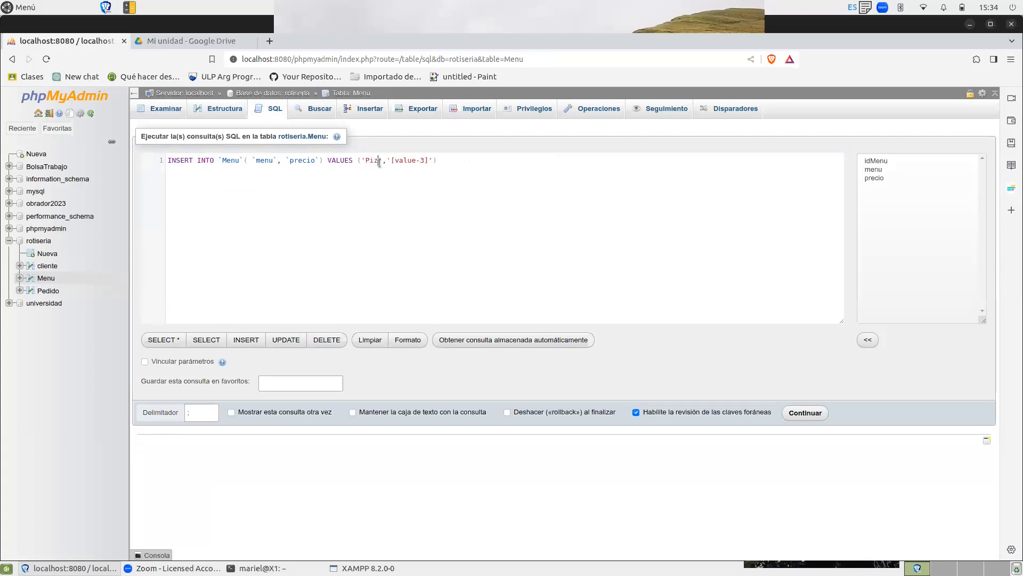
left_click_drag(399, 160, 436, 155)
type("2000")
Duplicate the INSERT statement after the first one and change its values to 'ensalada' and '1500'.
left_click_drag(424, 160, 155, 161)
key("ctrl+c")
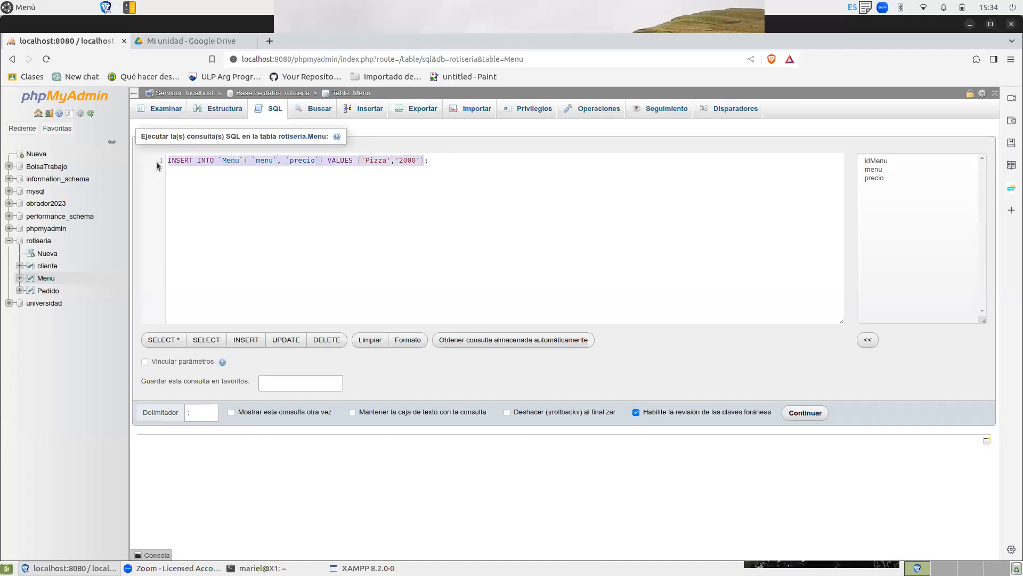
left_click(467, 160)
key("ctrl+v")
double_click(639, 160)
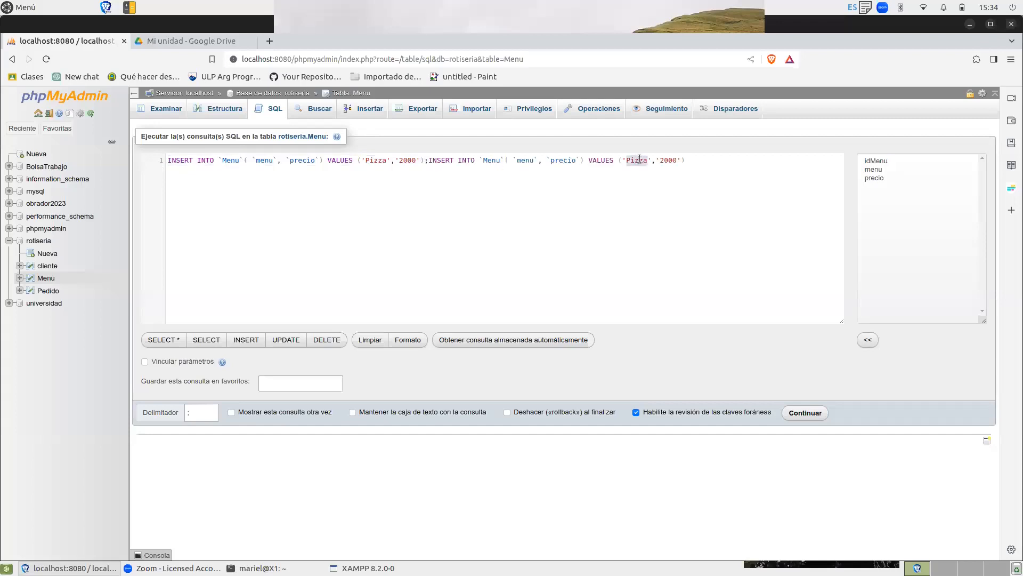
type("ensalada")
double_click(683, 161)
type("1500")
Append a third copy of the INSERT statement with the values 'Hamburguesa' and '3000'.
key("ctrl+v")
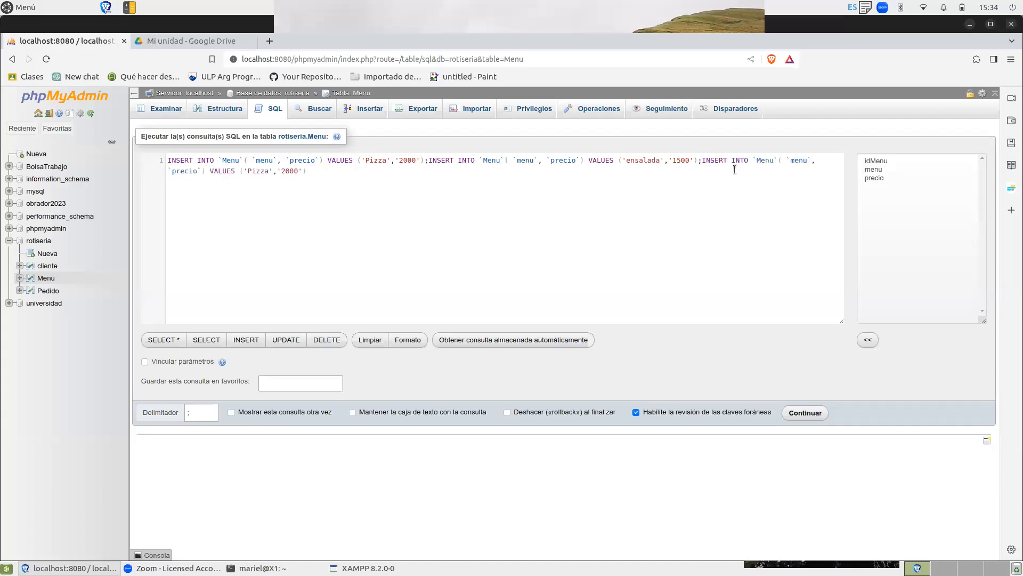
double_click(259, 170)
type("Hamburguesa")
Run the three INSERT statements and browse the rows of the Menu table.
left_click(807, 414)
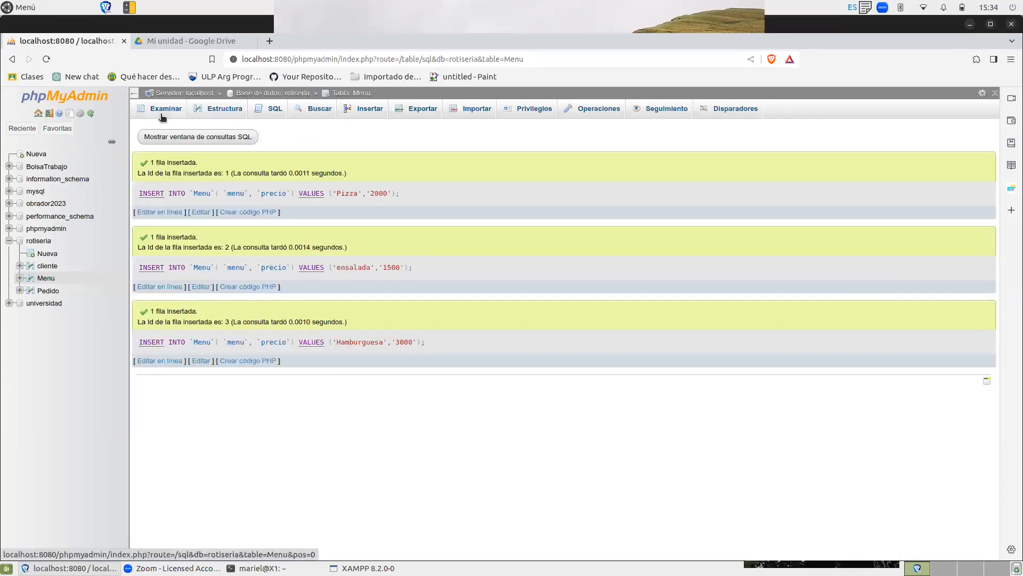
left_click(46, 277)
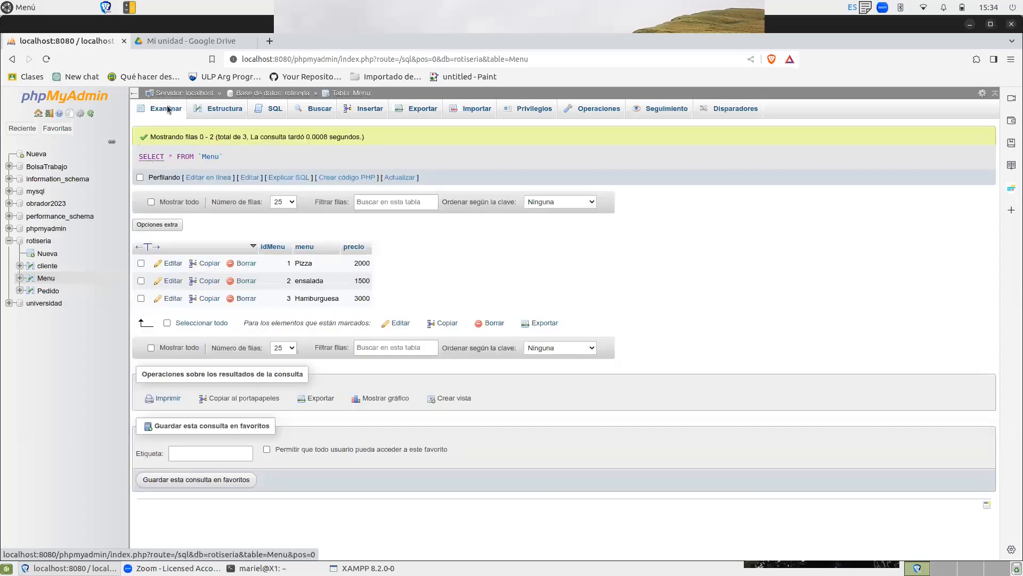
left_click(165, 108)
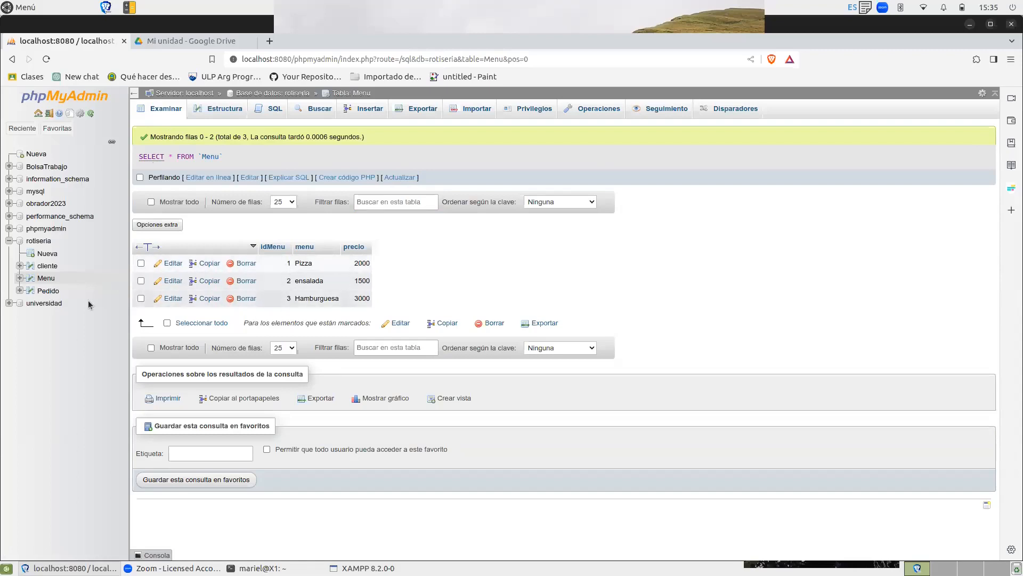
Start an SQL INSERT statement for the Pedido table and remove idPedido from its column list.
left_click(48, 290)
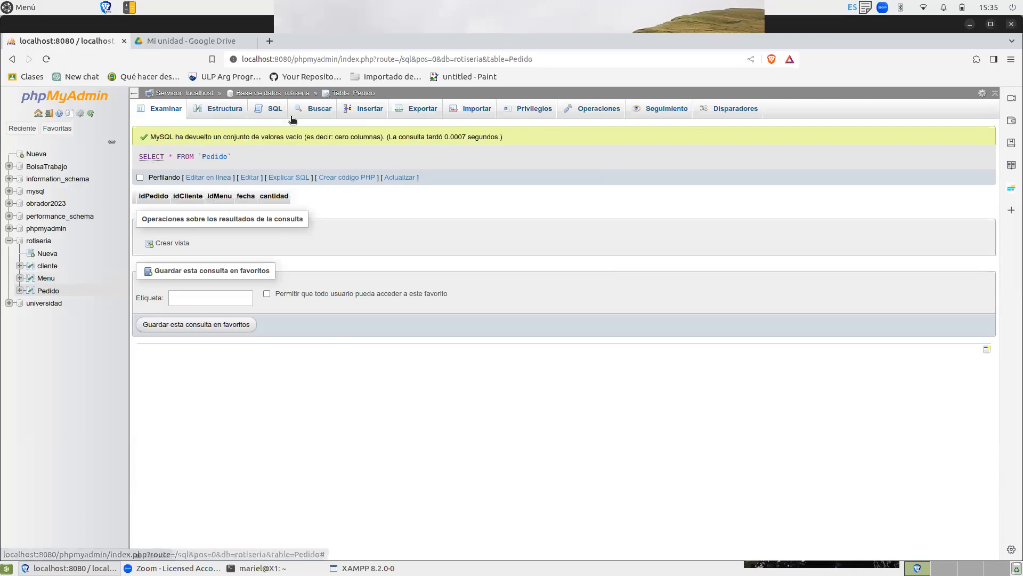
left_click(371, 109)
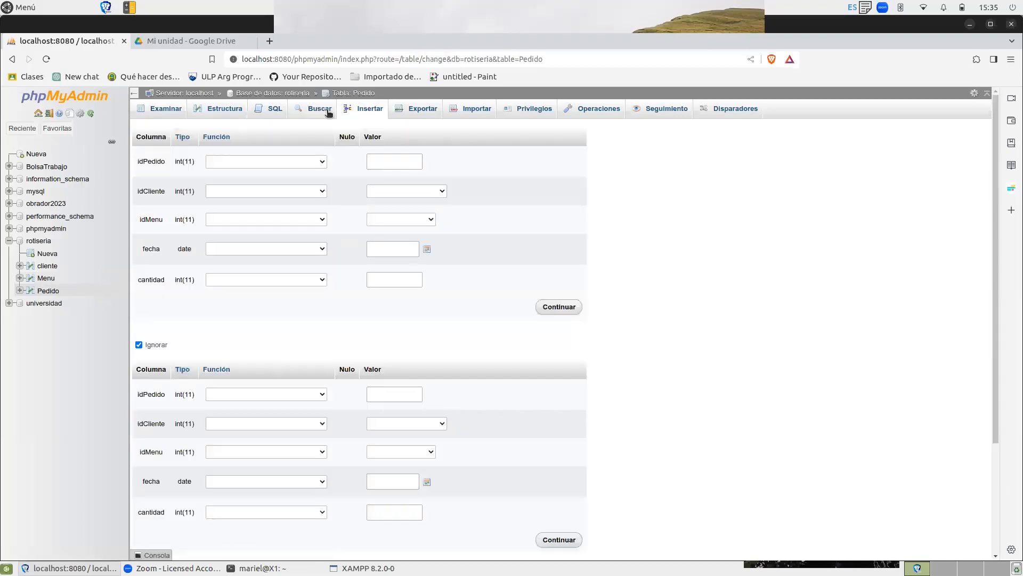
left_click(275, 110)
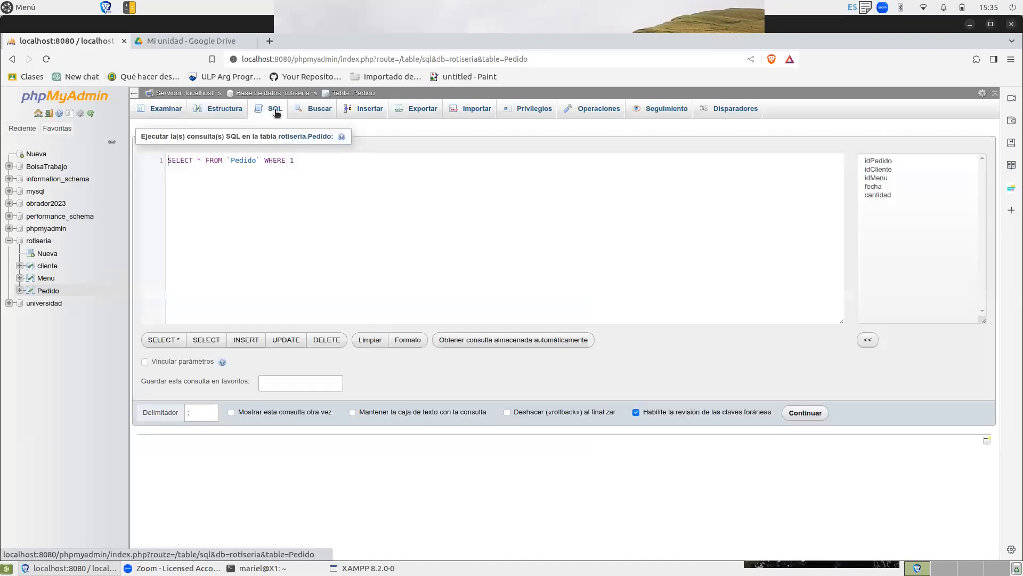
left_click(247, 341)
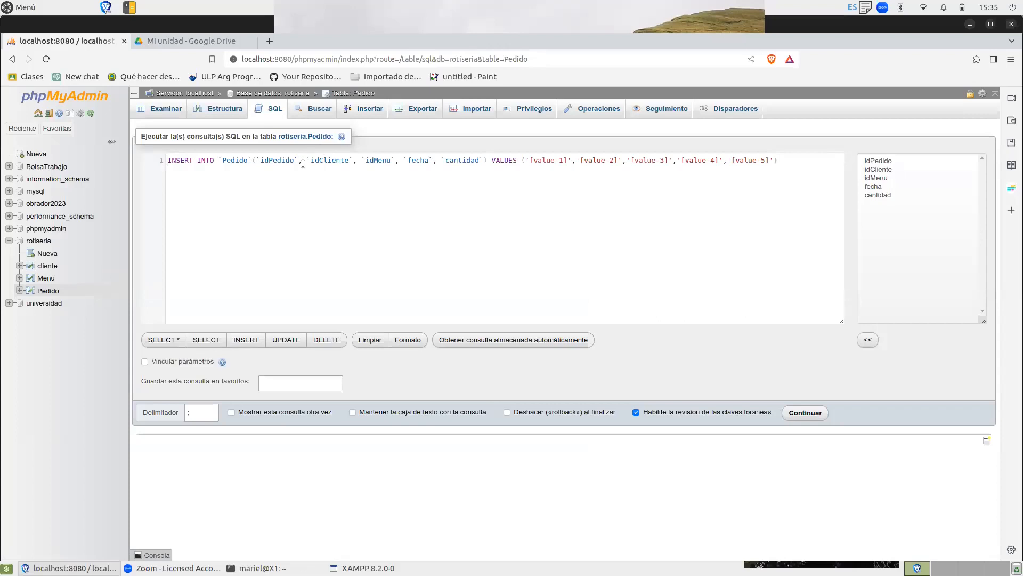
key("BackSpace")
key("BackSpace")
key("BackSpace")
key("BackSpace")
key("BackSpace")
key("BackSpace")
key("BackSpace")
key("BackSpace")
key("BackSpace")
key("BackSpace")
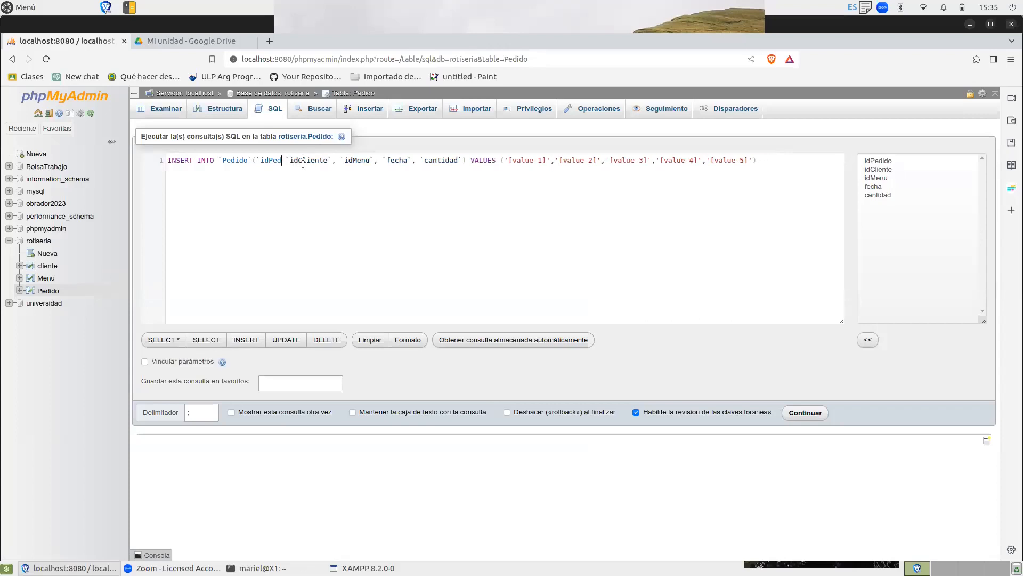
key("BackSpace")
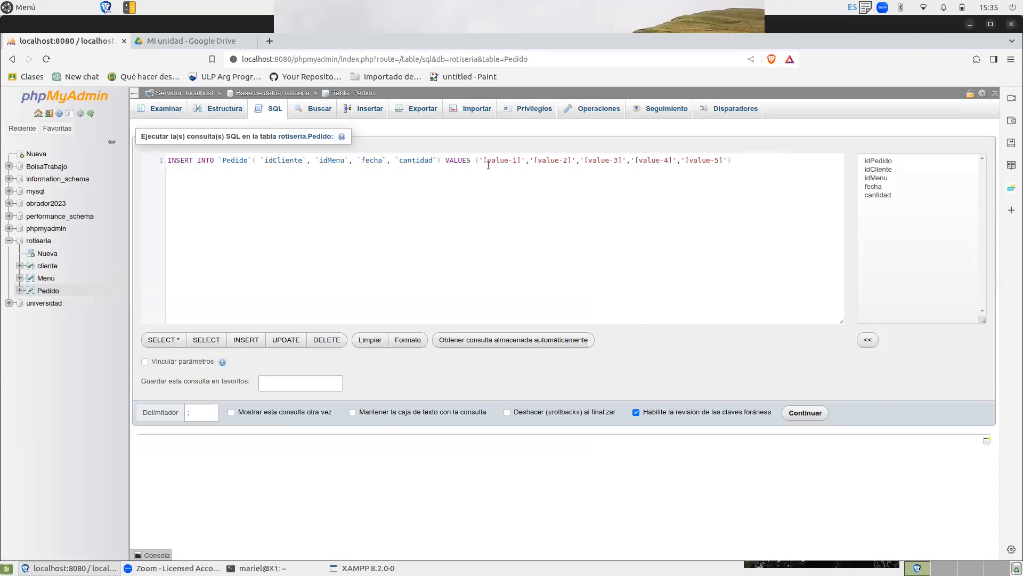
Set the idCliente and idMenu values of the Pedido INSERT to 1 and remove the surplus value placeholder.
left_click_drag(526, 160, 481, 159)
type("1")
left_click_drag(533, 160, 490, 161)
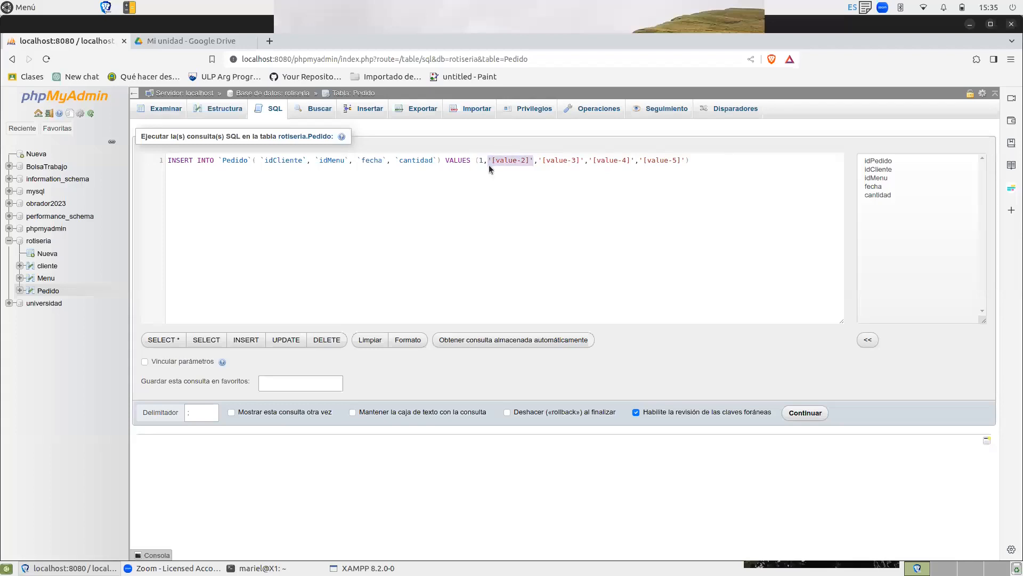
type("1")
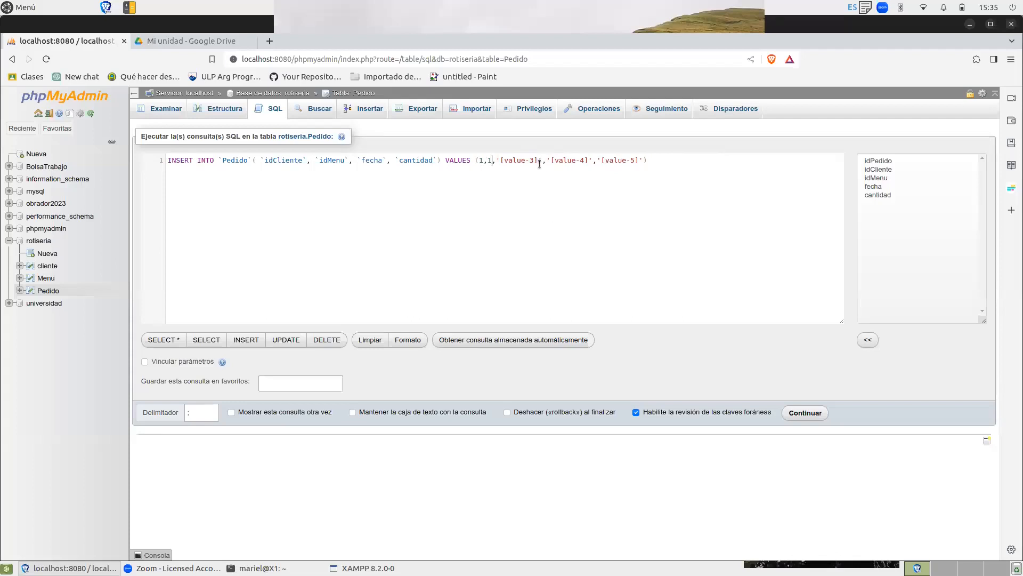
left_click_drag(548, 164, 497, 155)
key("BackSpace")
Replace the fecha placeholder in the Pedido INSERT with '2023-08-23'.
left_click_drag(542, 160, 499, 161)
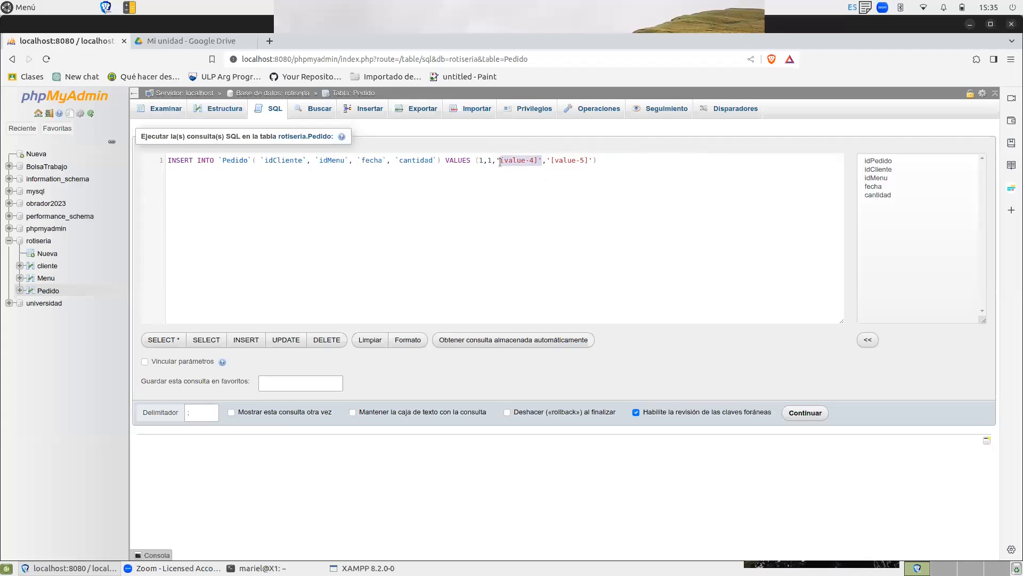
left_click(528, 163)
key("shift+Home")
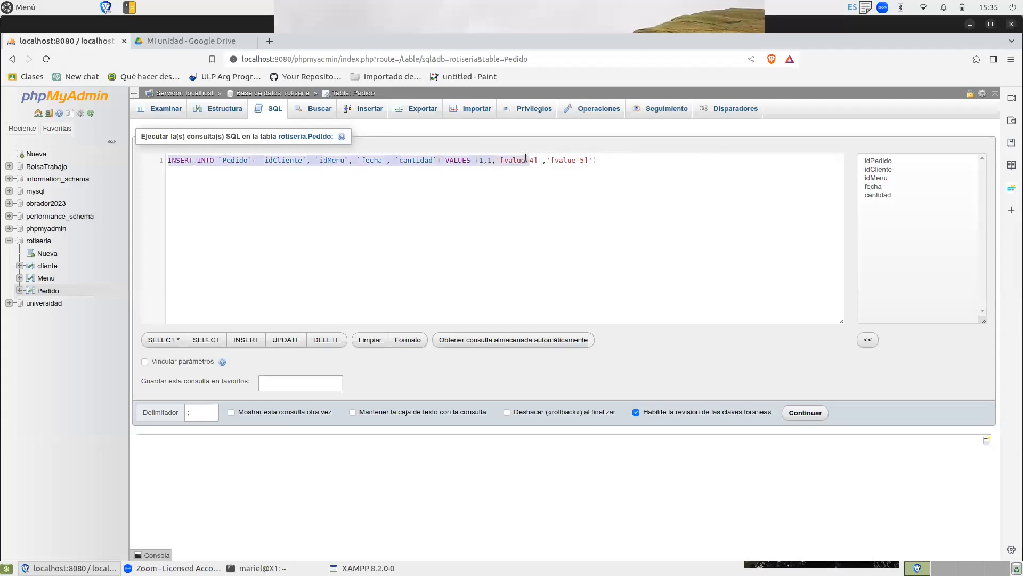
left_click(525, 160)
double_click(519, 161)
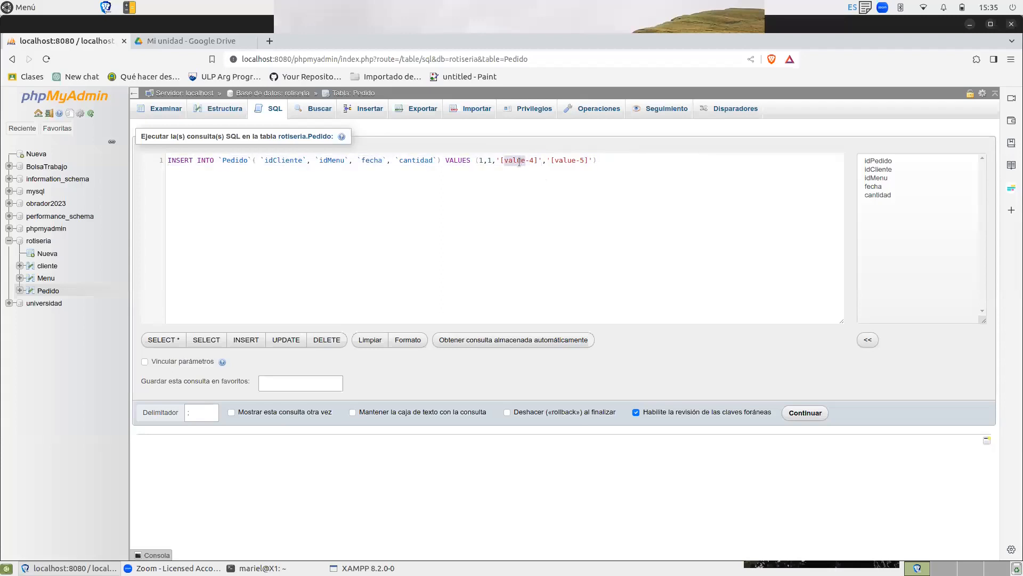
key("Delete")
key("Delete")
key("Delete")
key("Delete")
key("BackSpace")
type("2022")
key("BackSpace")
type("3")
type("'")
type("-08")
type("-")
type("23")
Set the cantidad value to 2 and run the INSERT, ending on the rows of the Pedido table.
left_click_drag(551, 160, 595, 161)
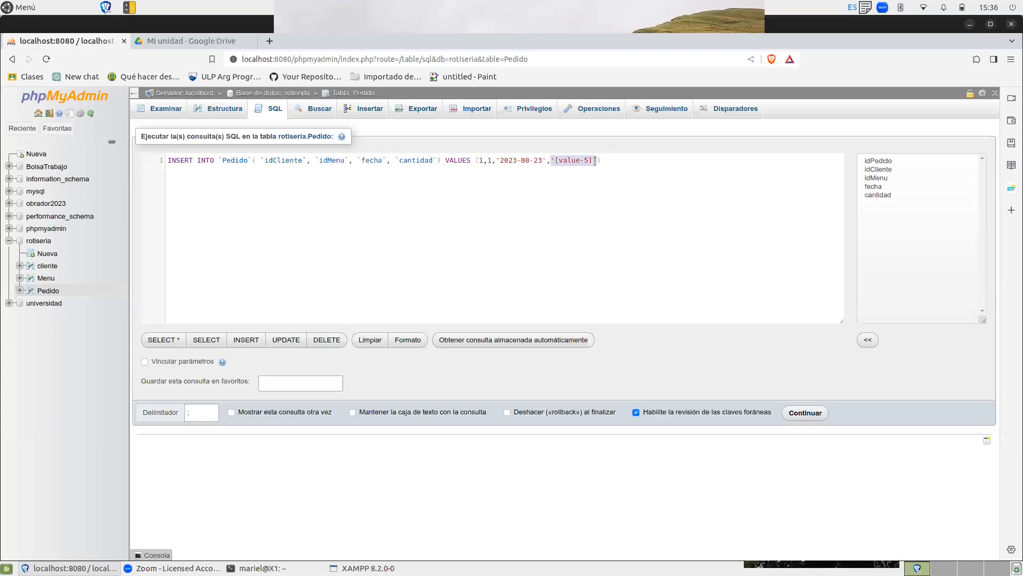
type("2")
left_click(806, 413)
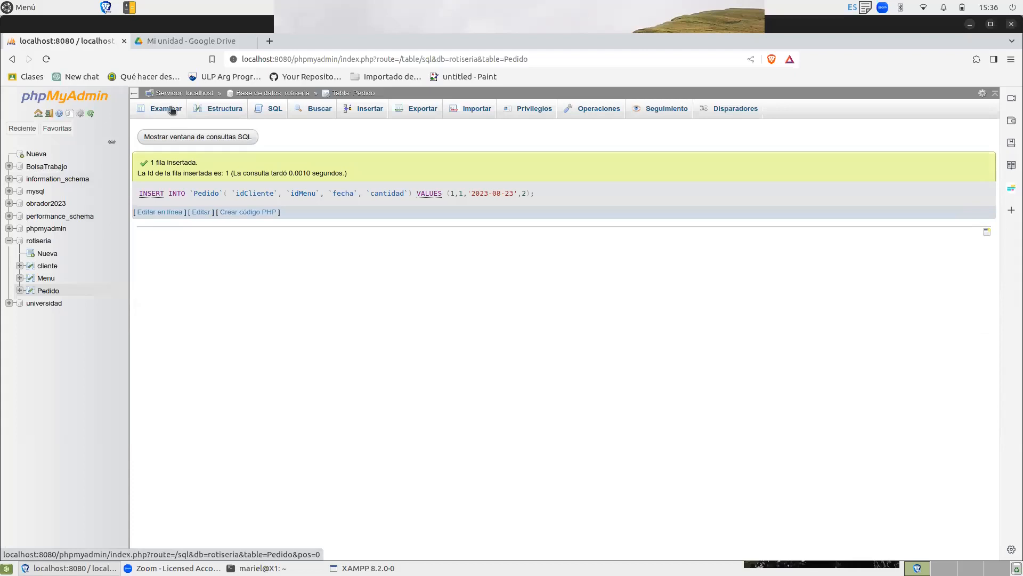
left_click(170, 109)
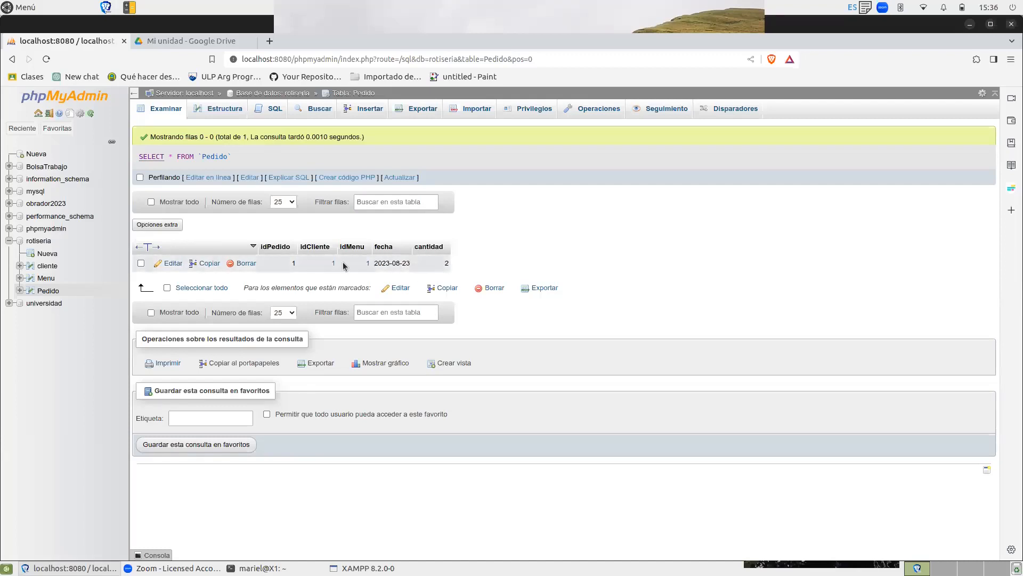
In Pedido's insert form, choose the customer with ID 1 for idCliente and ensalada - 2 for idMenu.
left_click(368, 110)
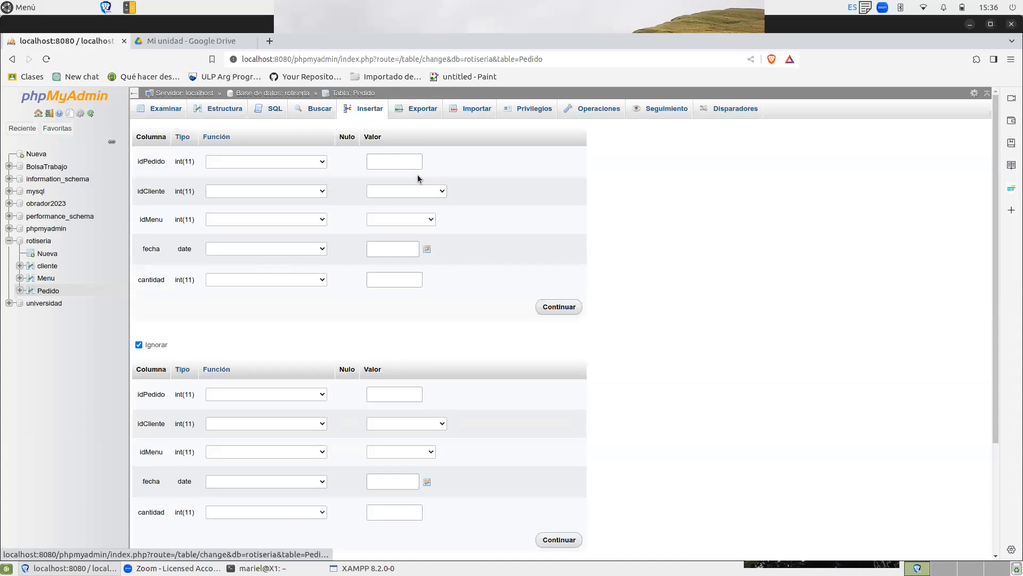
left_click(443, 192)
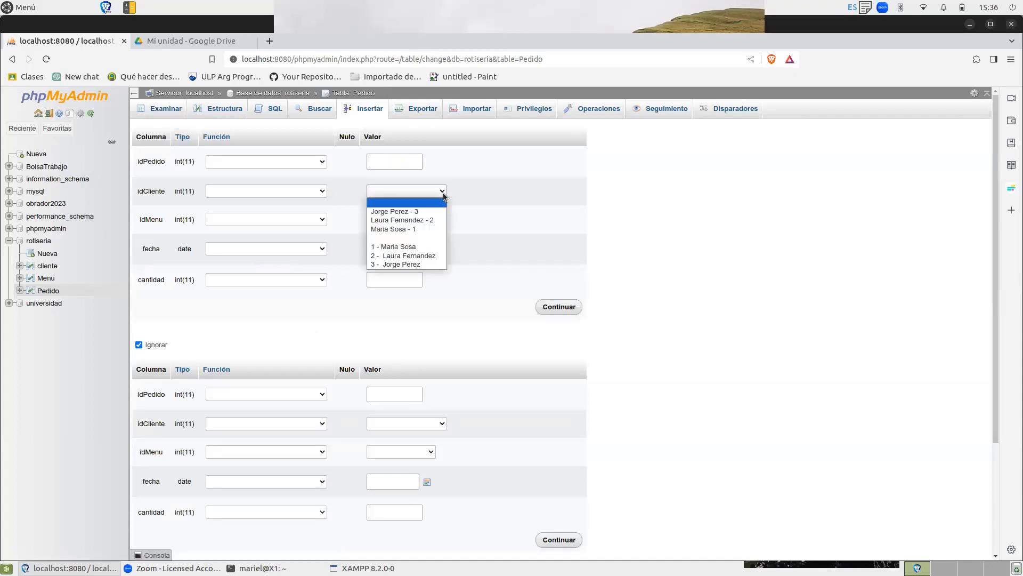
left_click(414, 230)
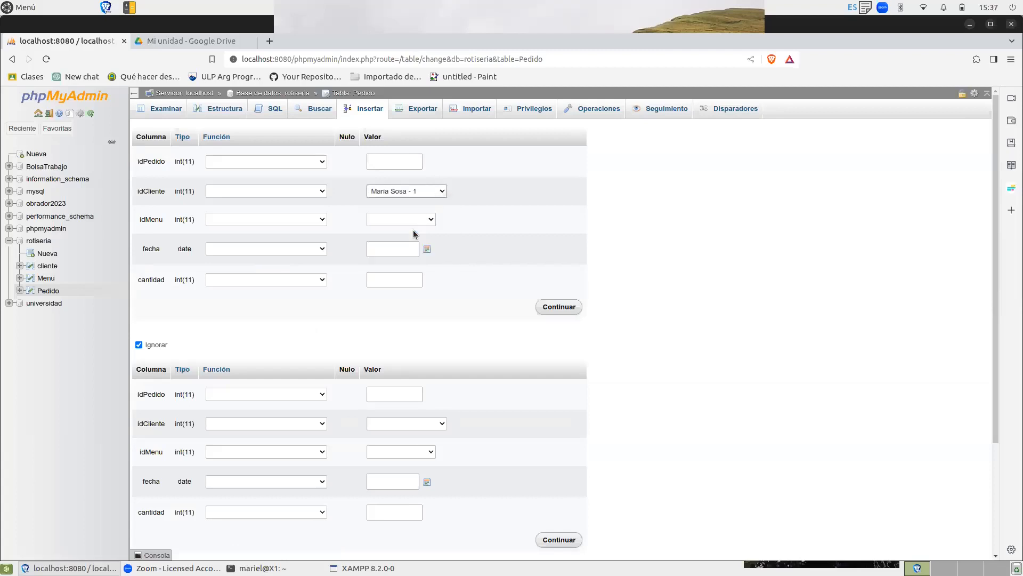
left_click(416, 220)
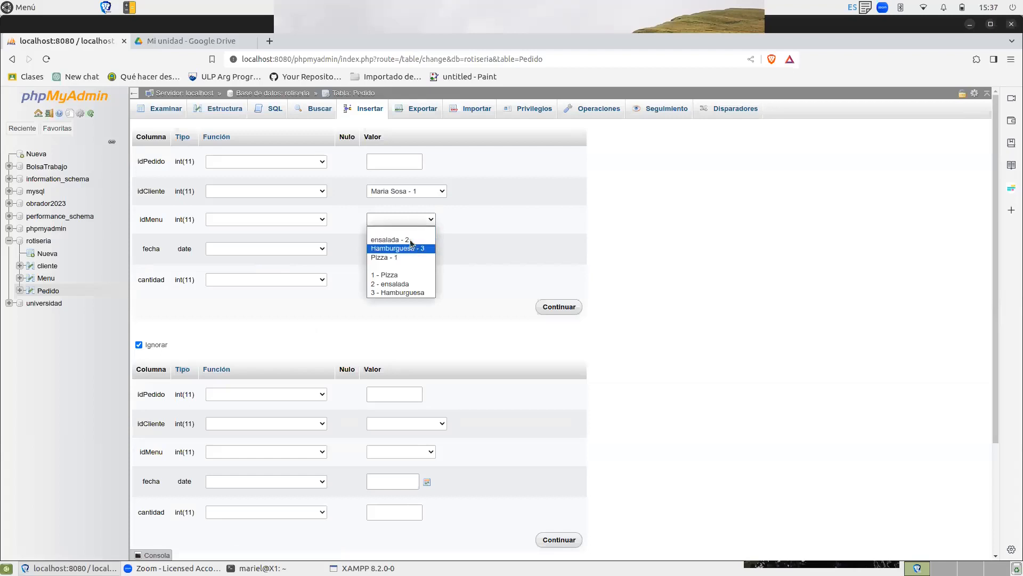
left_click(411, 244)
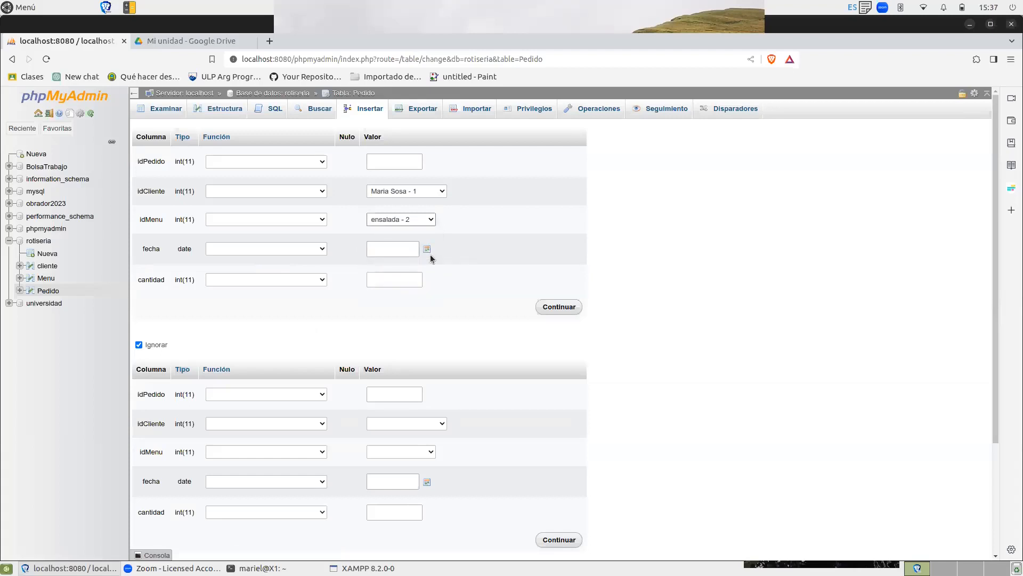
Set the new Pedido record's fecha to 2023-08-23 and its cantidad to 1.
left_click(427, 250)
left_click(426, 250)
left_click(426, 250)
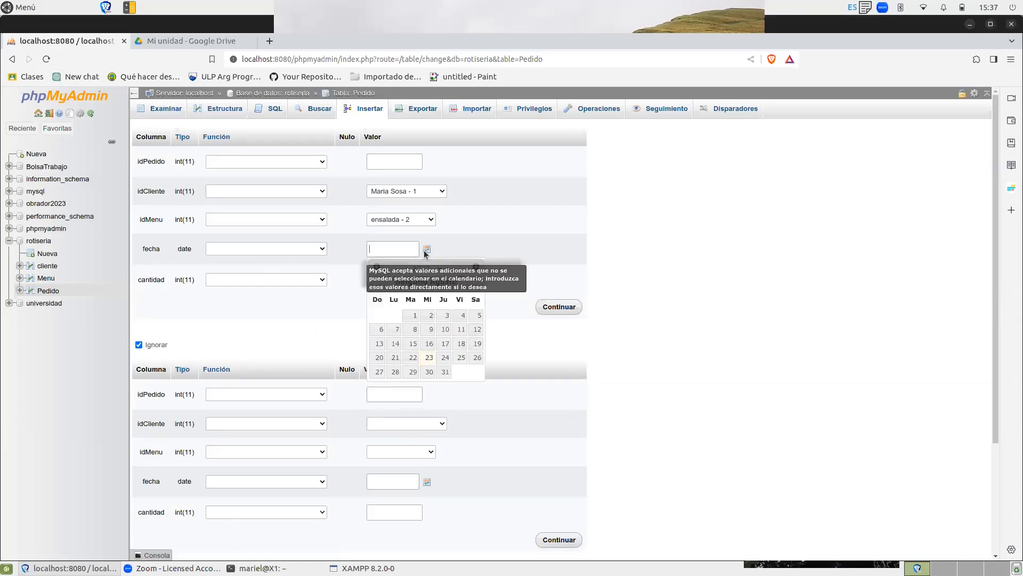
left_click(428, 356)
left_click(496, 256)
left_click(408, 279)
type("1")
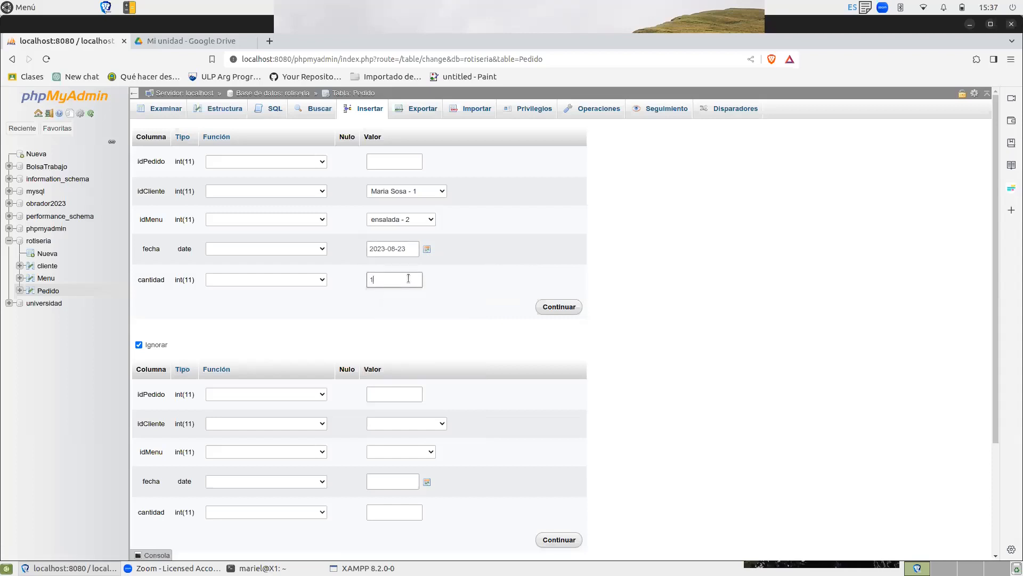
Save the pending Pedido record, and in a new one choose the customer with ID 3 for idCliente and Hamburguesa - 3 for idMenu.
left_click(557, 308)
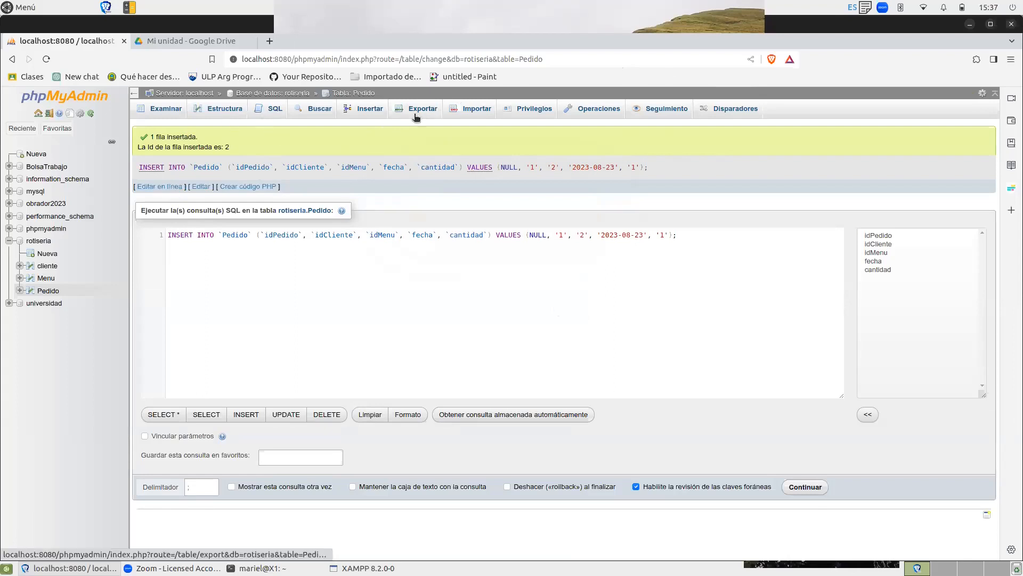
left_click(361, 108)
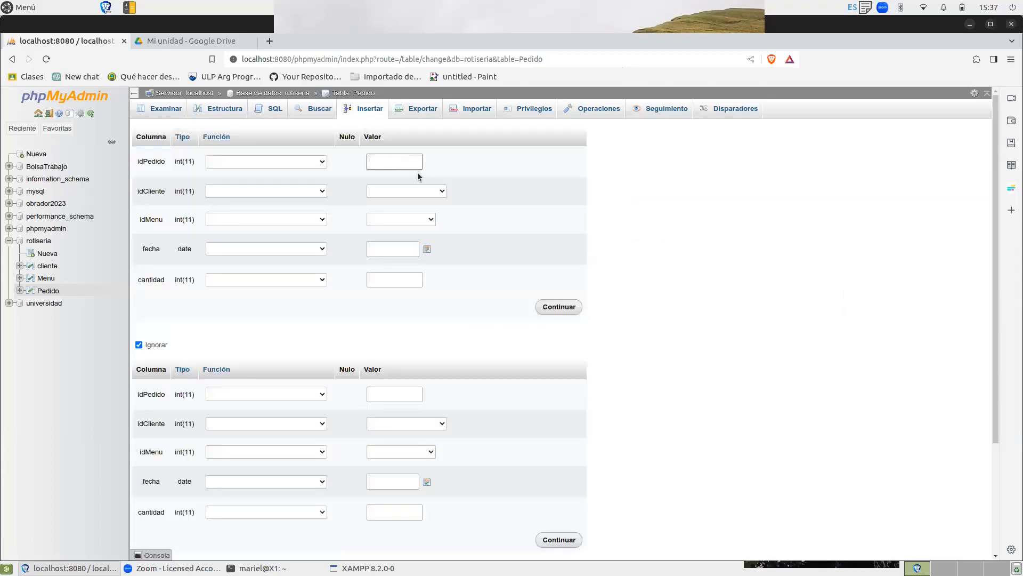
left_click(440, 193)
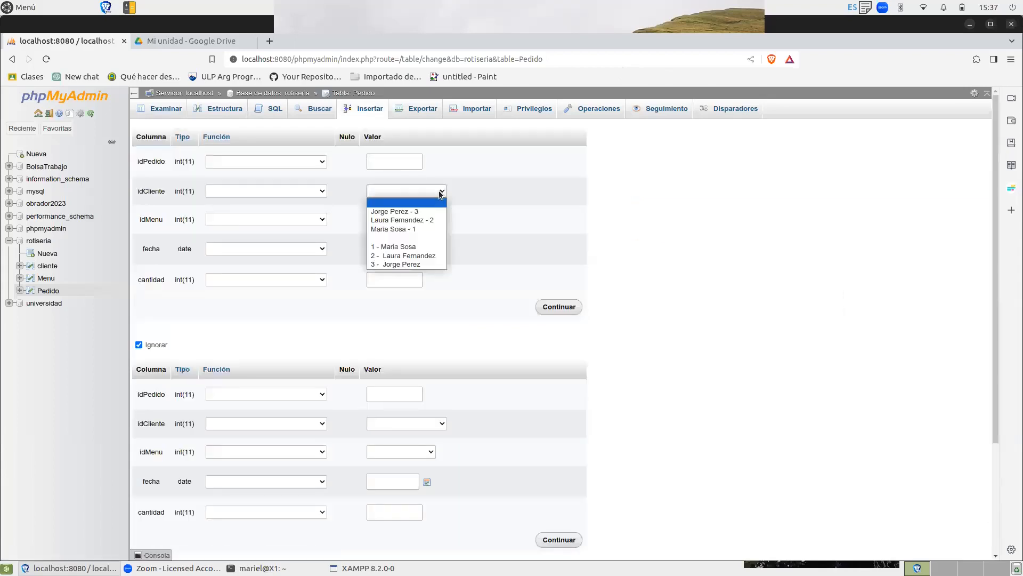
left_click(423, 213)
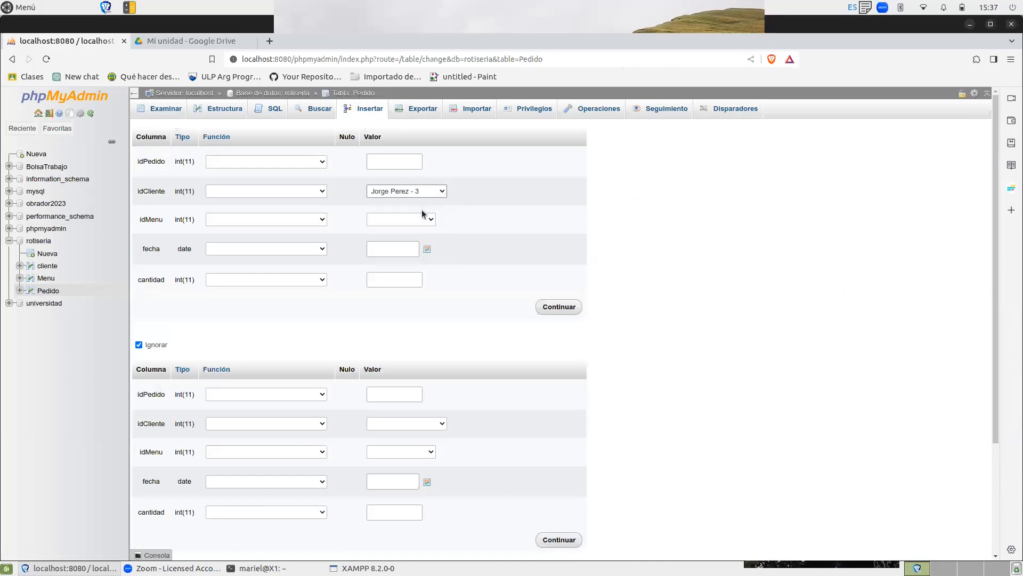
left_click(415, 225)
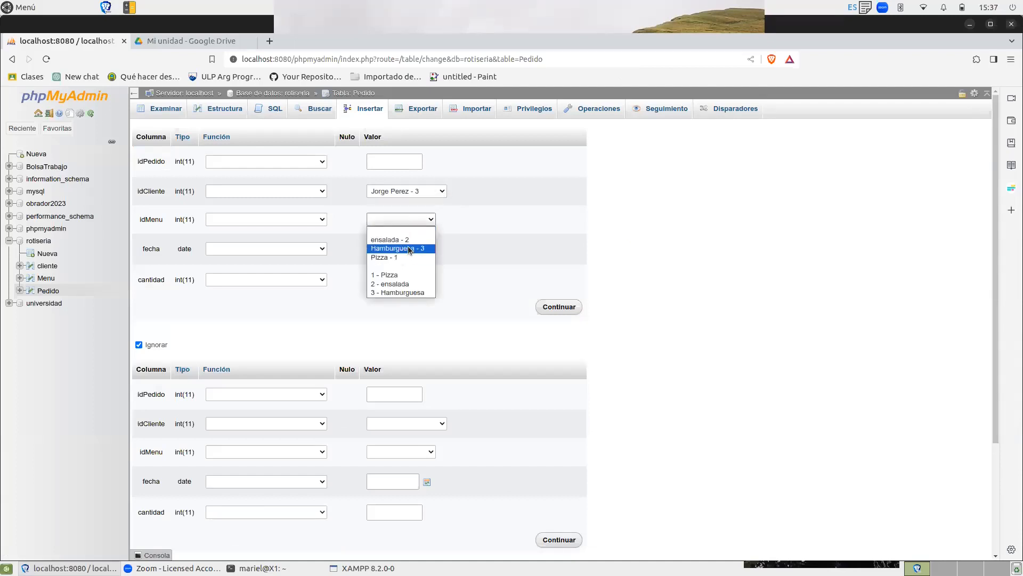
left_click(409, 248)
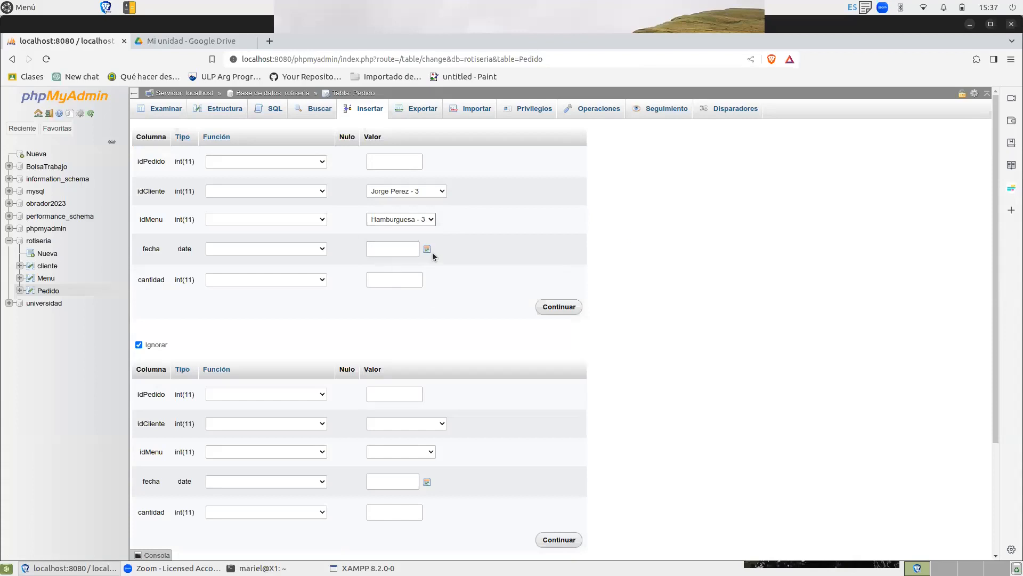
Set fecha to 2023-08-23 and cantidad to 3, and insert the record into Pedido.
left_click(428, 251)
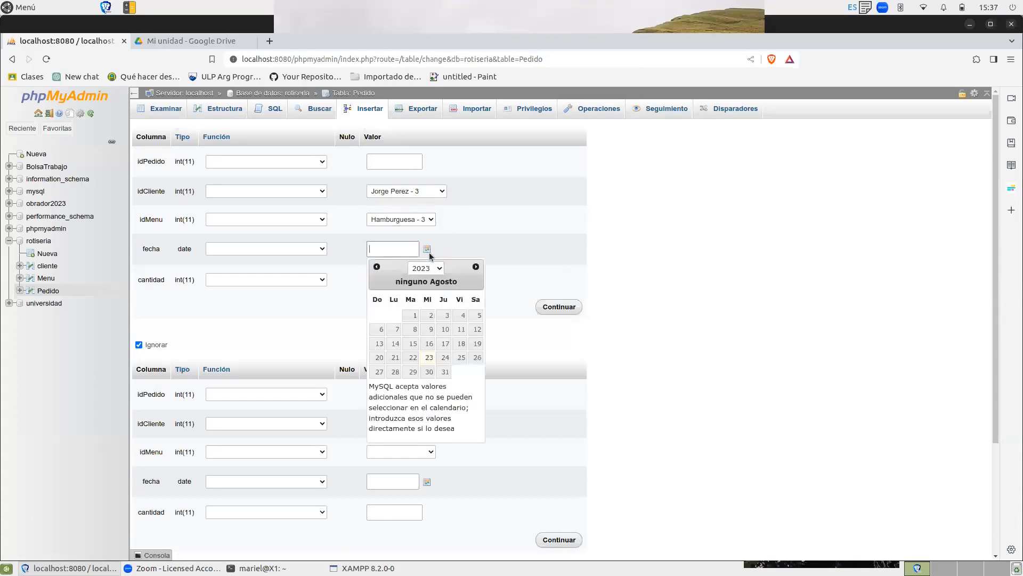
left_click(429, 357)
left_click(499, 248)
left_click(398, 280)
type("3")
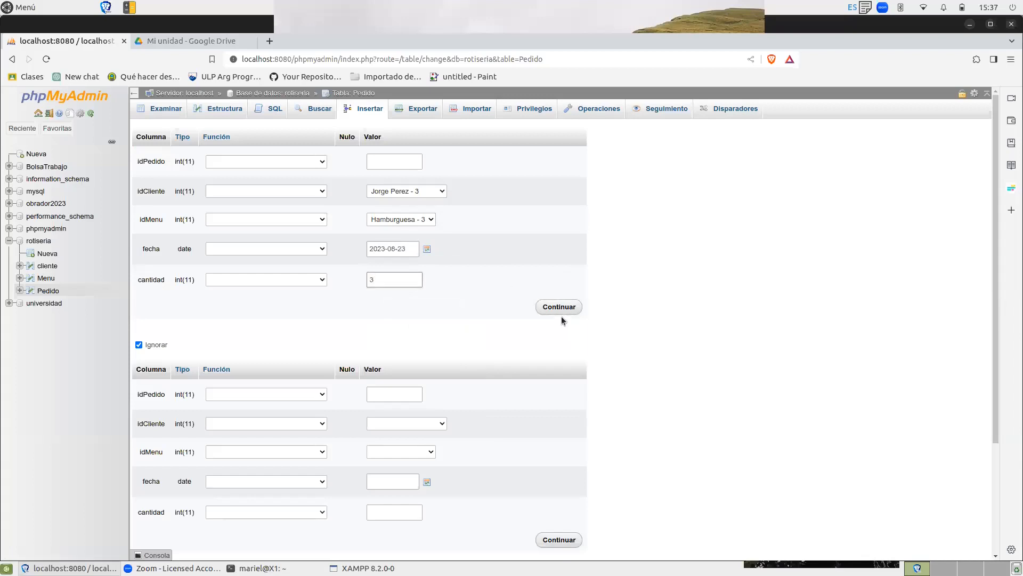
left_click(561, 310)
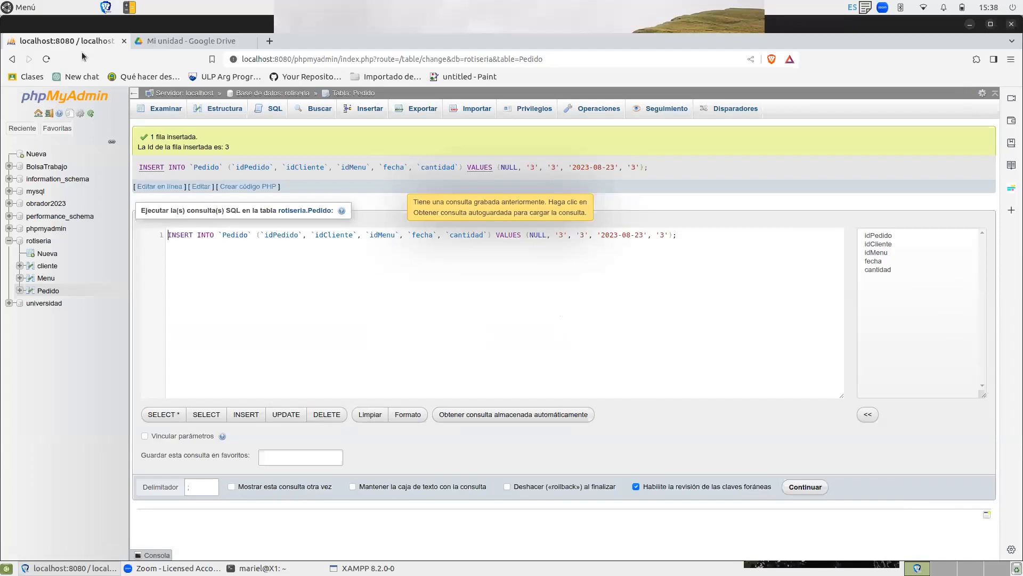
Browse the rows of the Pedido and cliente tables, ending in cliente's SQL query editor.
left_click(46, 290)
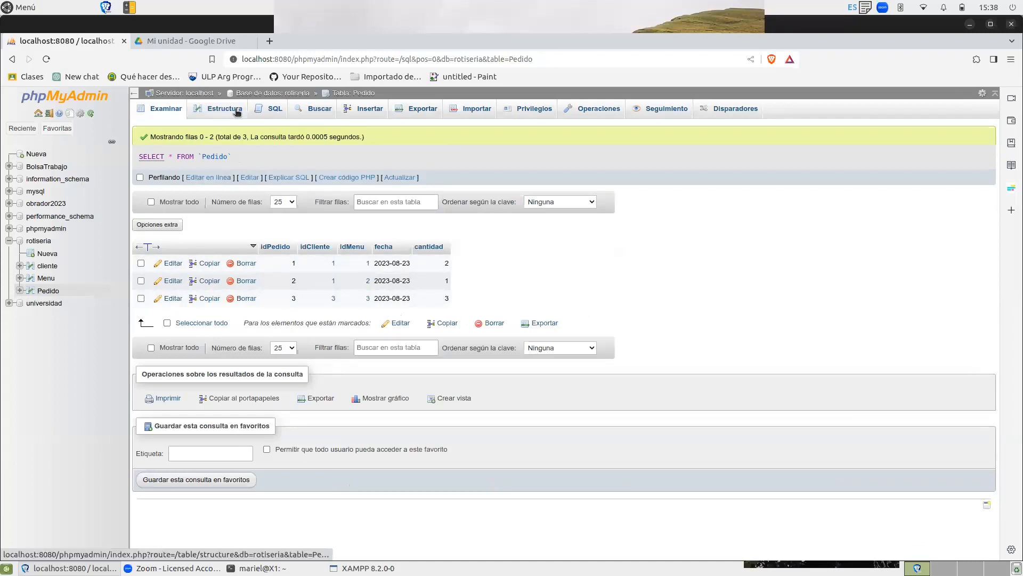
left_click(273, 110)
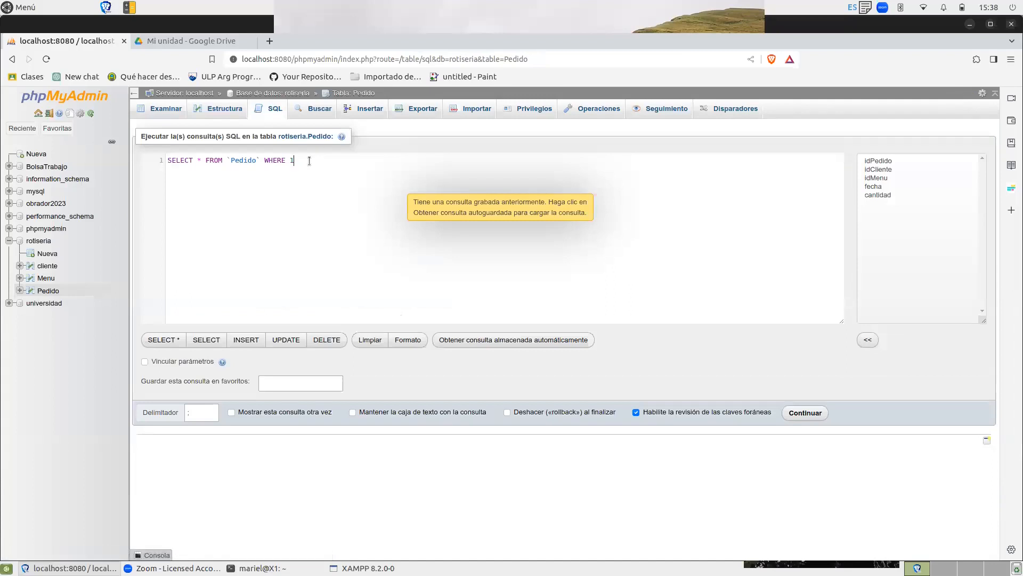
left_click(52, 267)
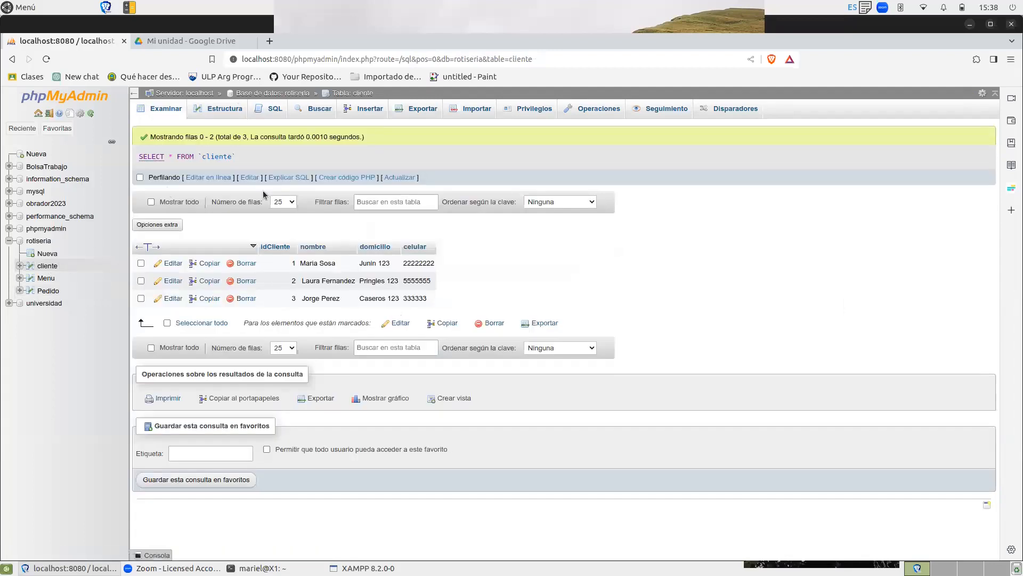
left_click(276, 109)
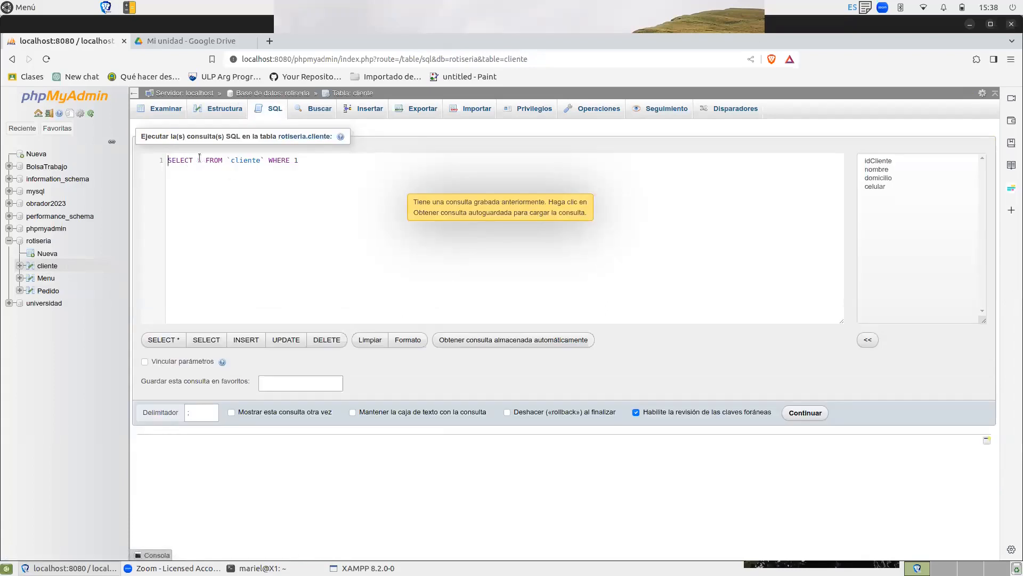
Change the cliente SELECT * query's WHERE condition to idCliente=1 and run it.
left_click_drag(200, 157, 195, 158)
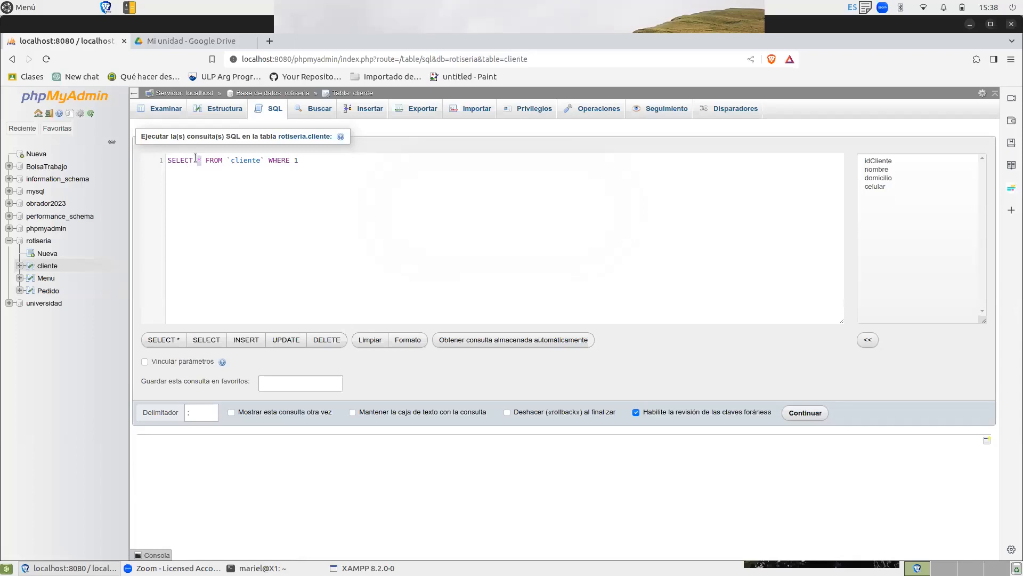
left_click(274, 159)
key("BackSpace")
type("i")
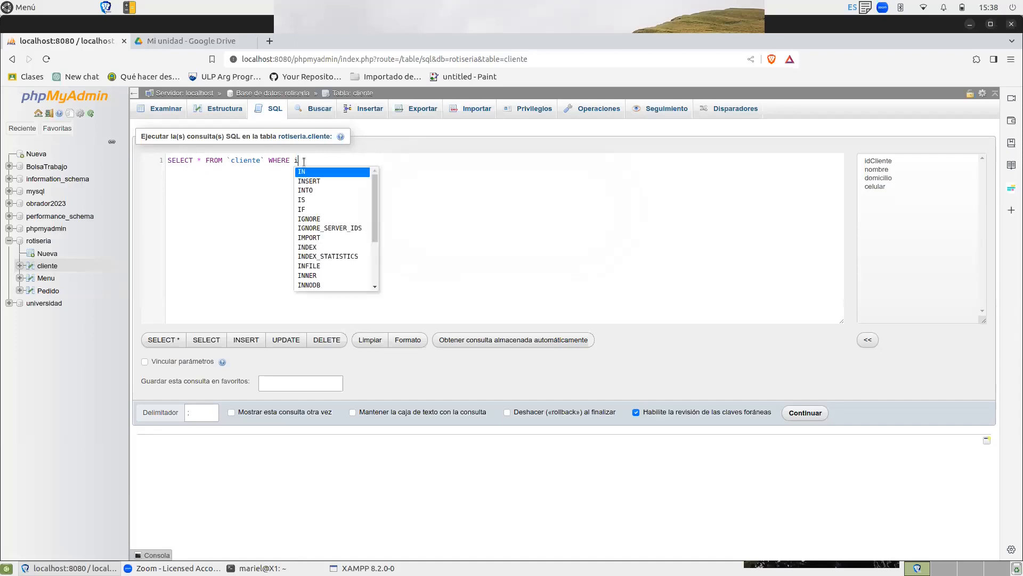
type("dCliente")
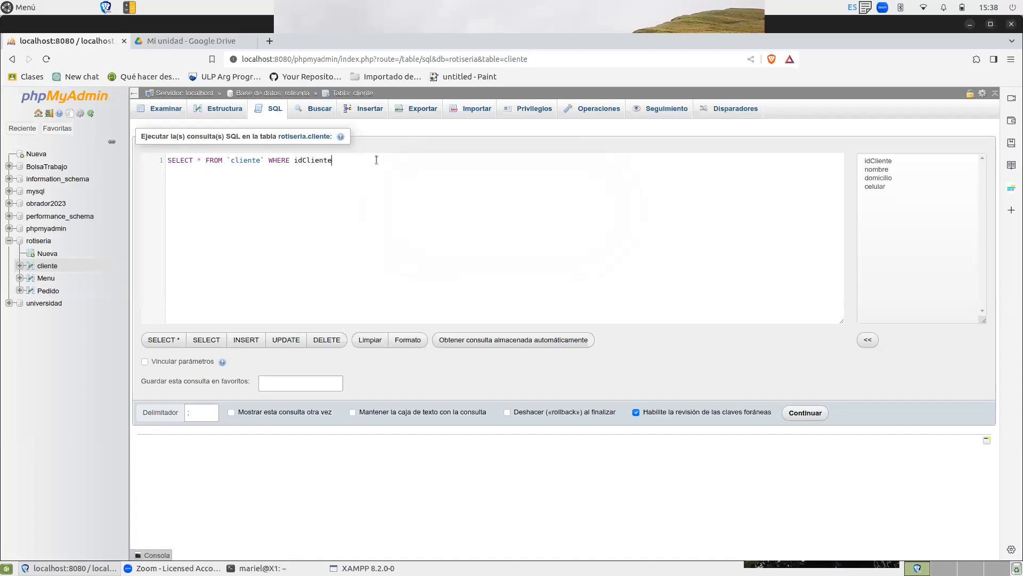
type("=")
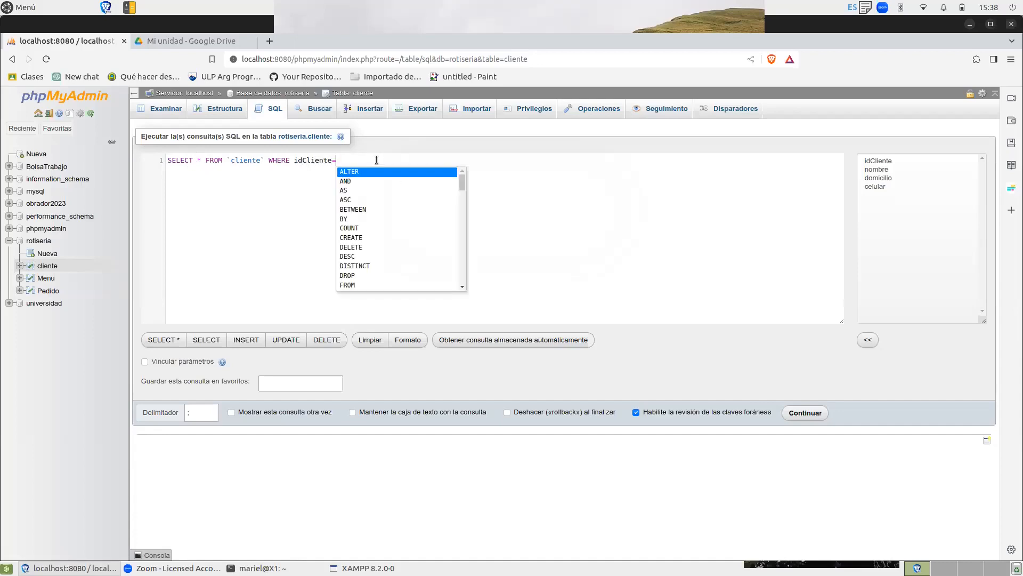
type("2")
key("BackSpace")
type("1")
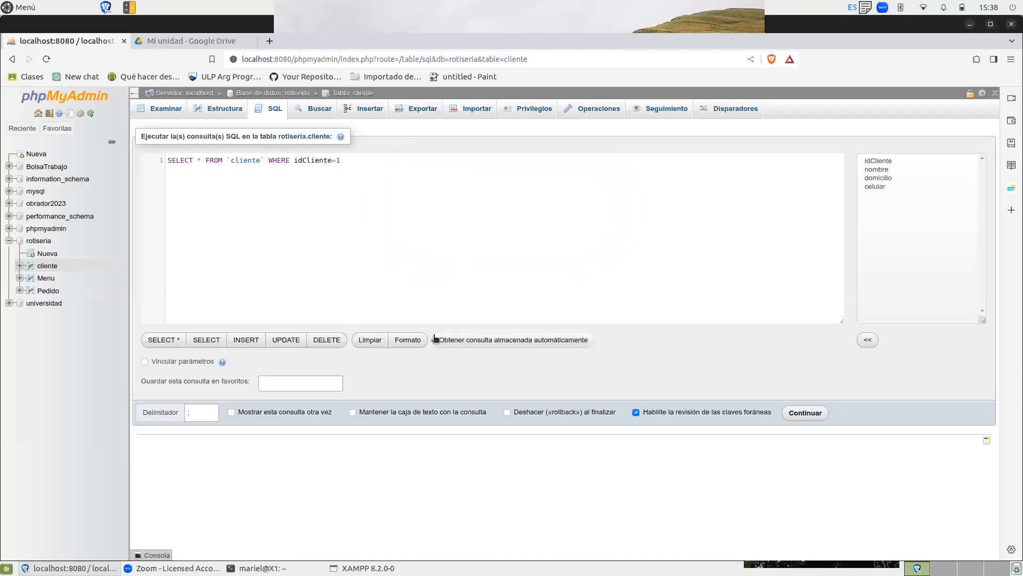
left_click(808, 415)
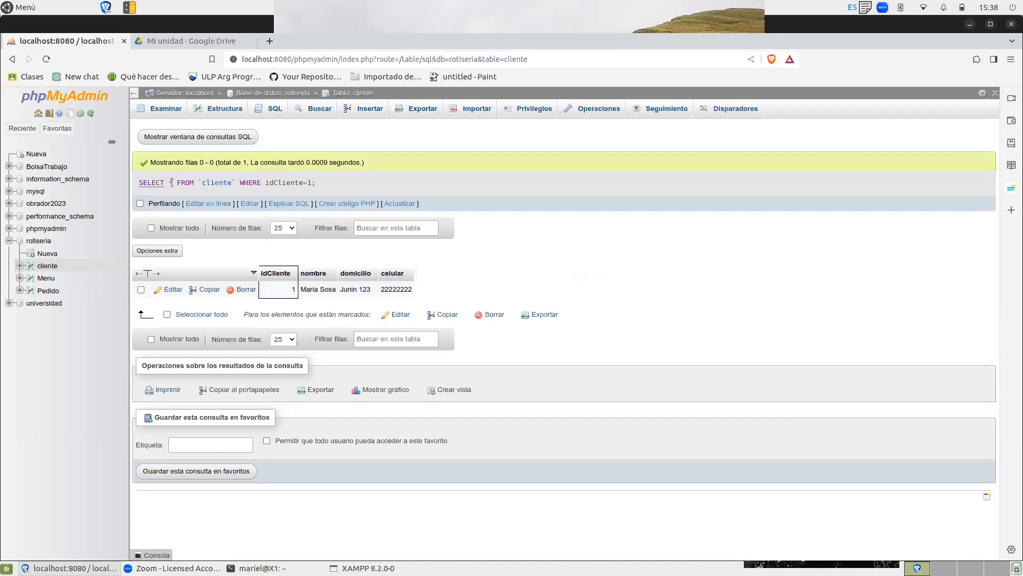
Start a new SQL query on cliente, replacing the asterisk in the SELECT with the nombre column.
key("alt+Left")
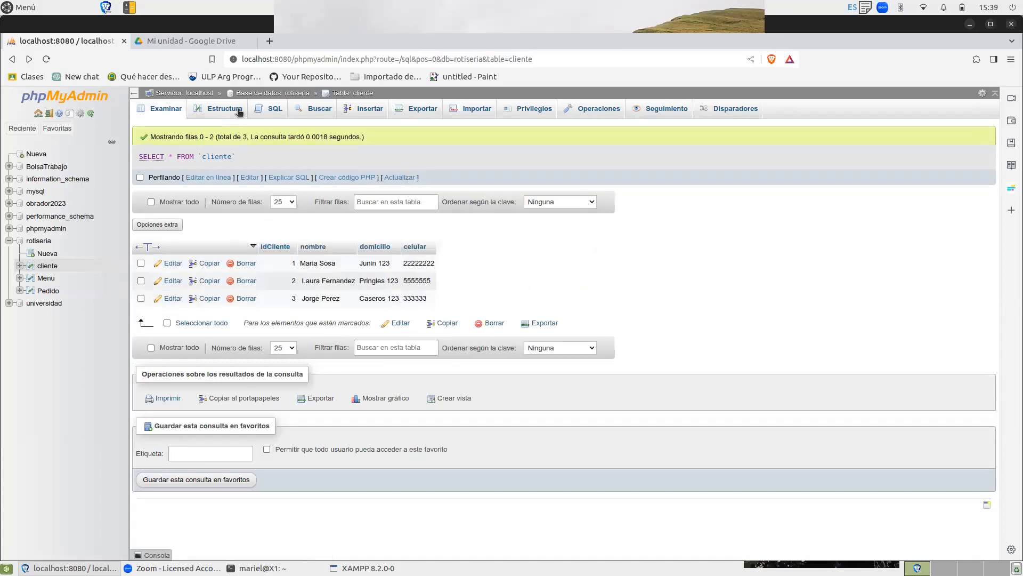
left_click(268, 109)
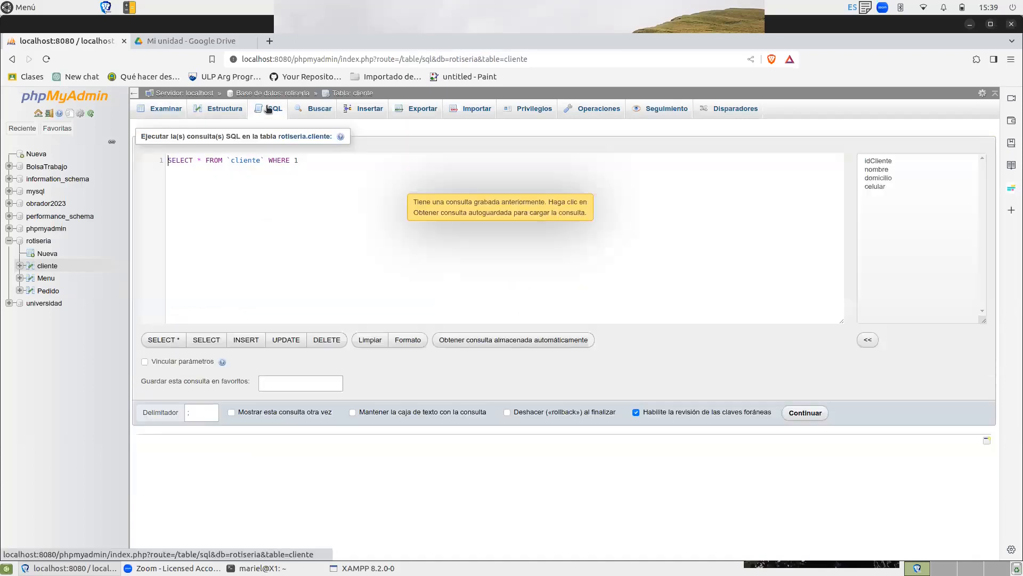
left_click(203, 160)
key("BackSpace")
type("nomb")
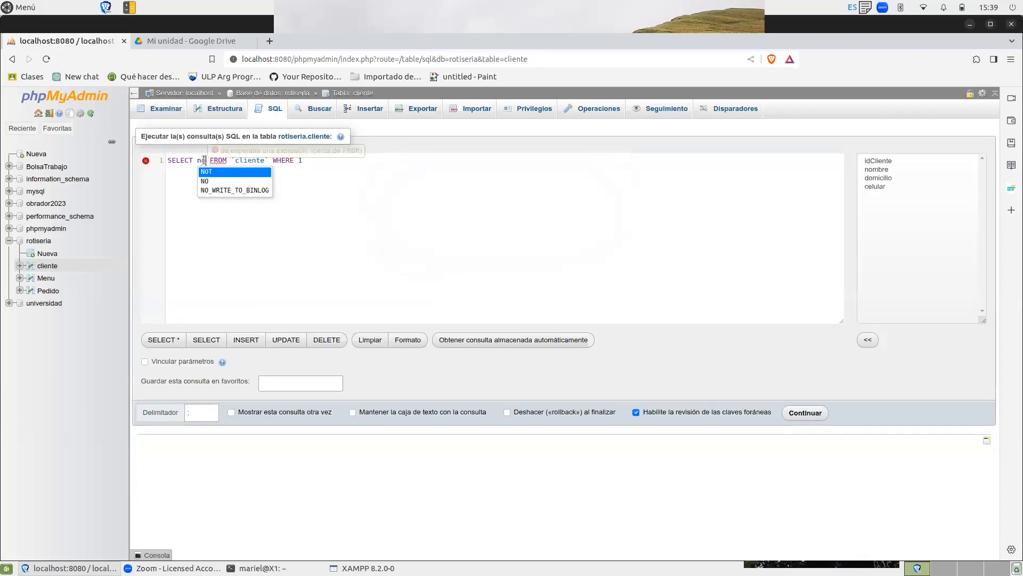
type("re")
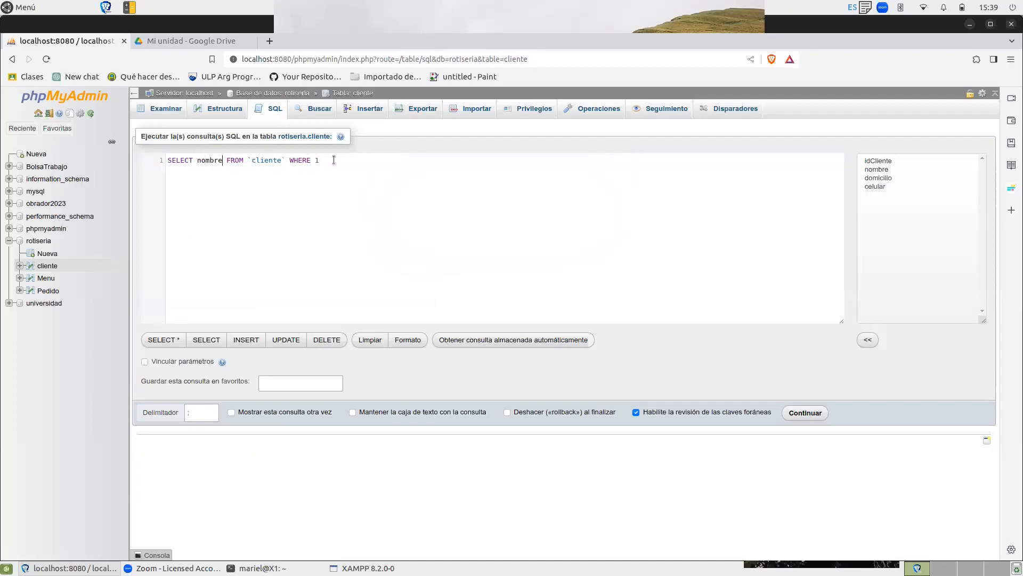
Try to run the nombre query with the WHERE condition idClinte=1.
left_click(322, 158)
key("BackSpace")
type("id")
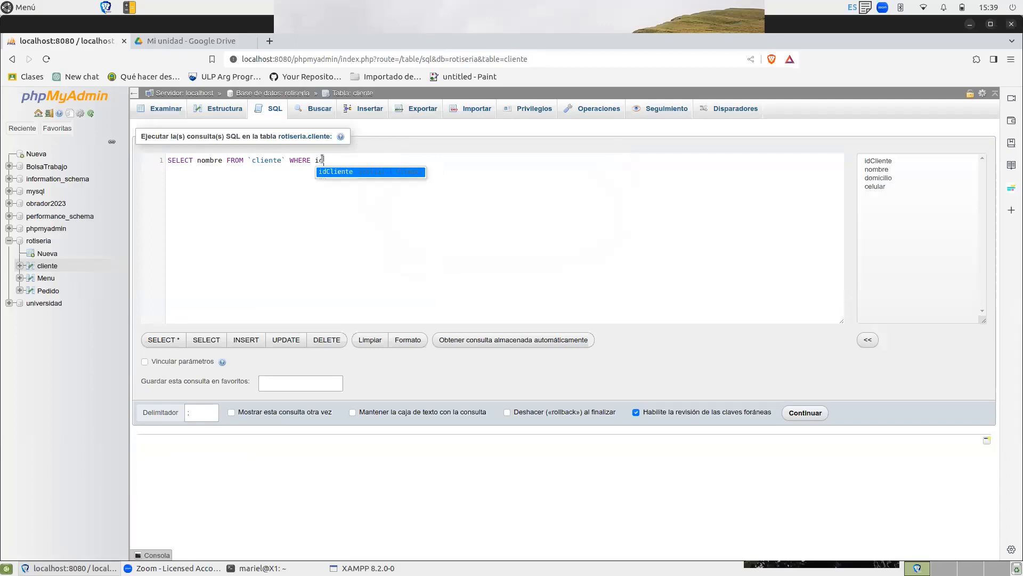
type("Clinte")
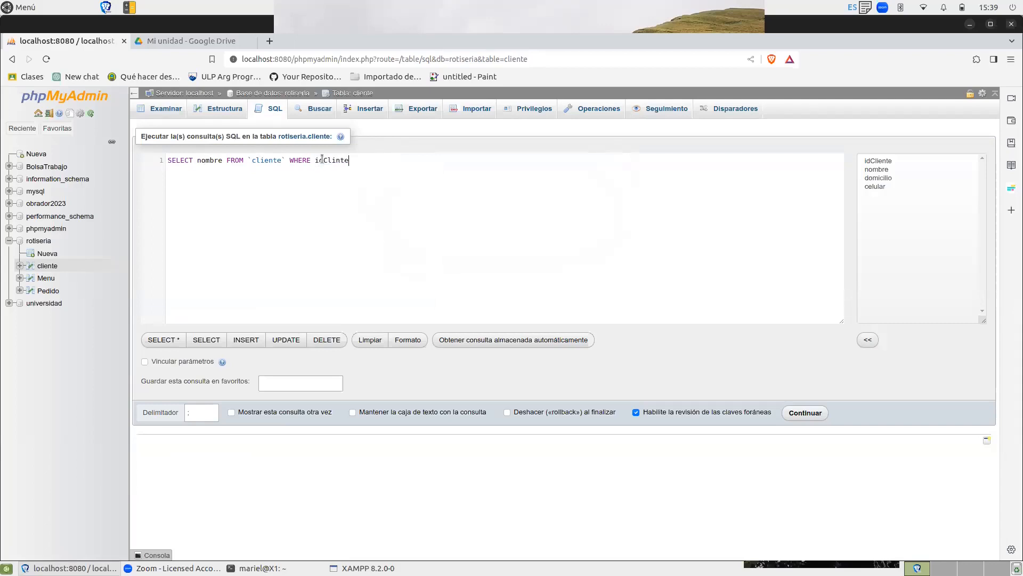
type("=1")
left_click(805, 413)
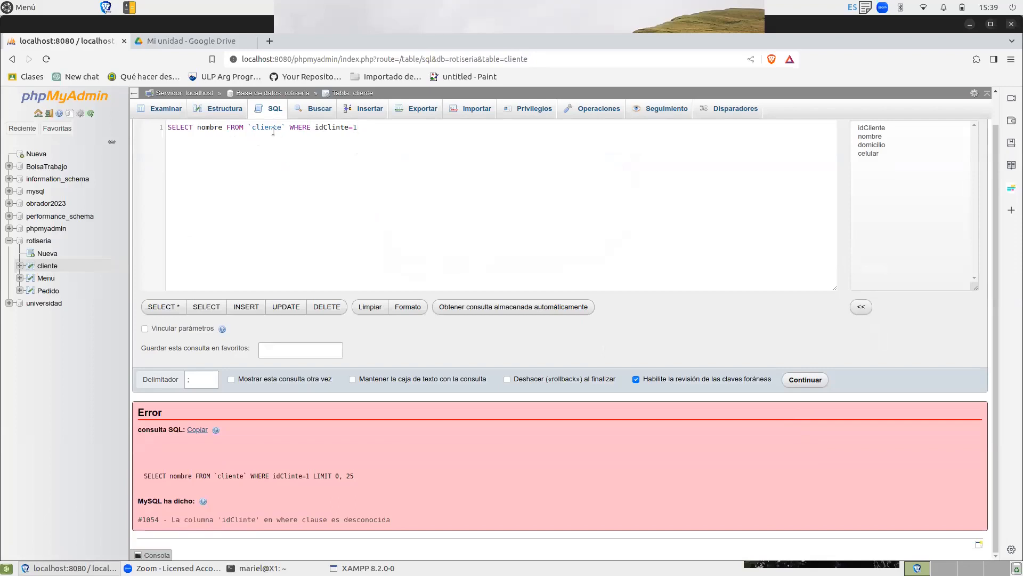
Correct the column name in the WHERE condition to idCliente and run the query again.
left_click(336, 128)
type("e")
left_click(511, 224)
left_click(800, 379)
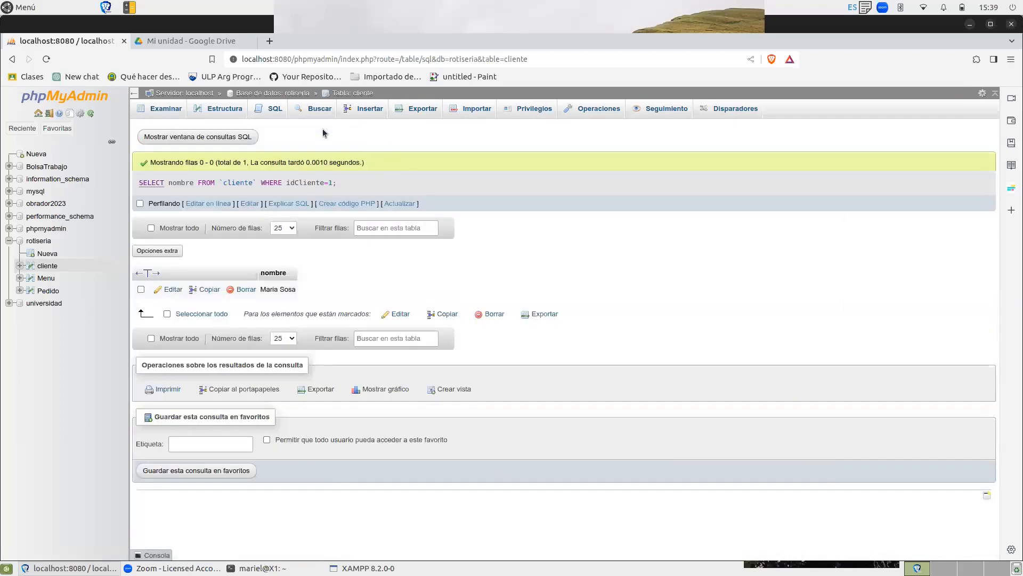
Run a new query on cliente that selects only nombre, with the WHERE clause removed: SELECT nombre FROM `cliente`.
left_click(267, 108)
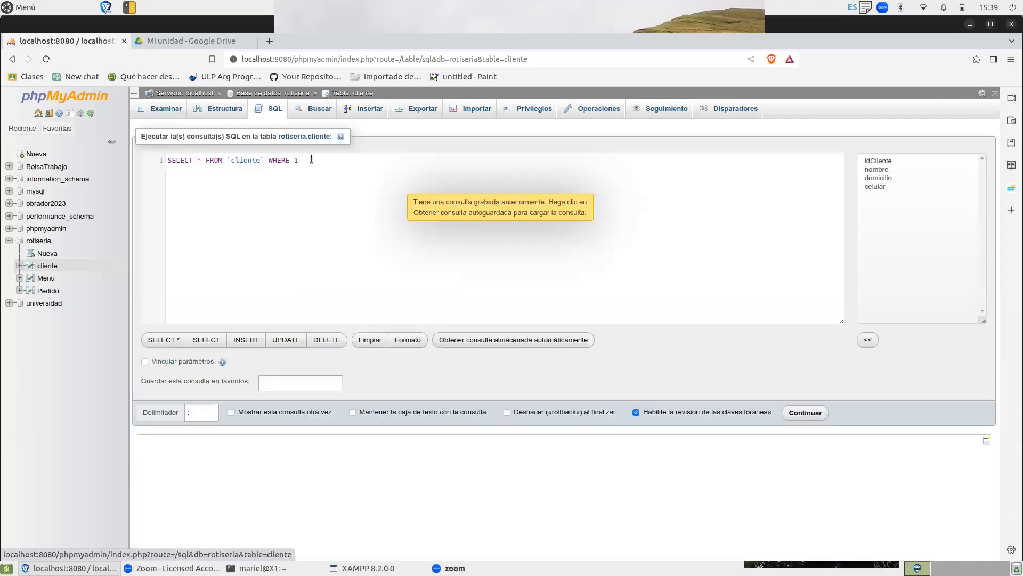
left_click(202, 161)
key("BackSpace")
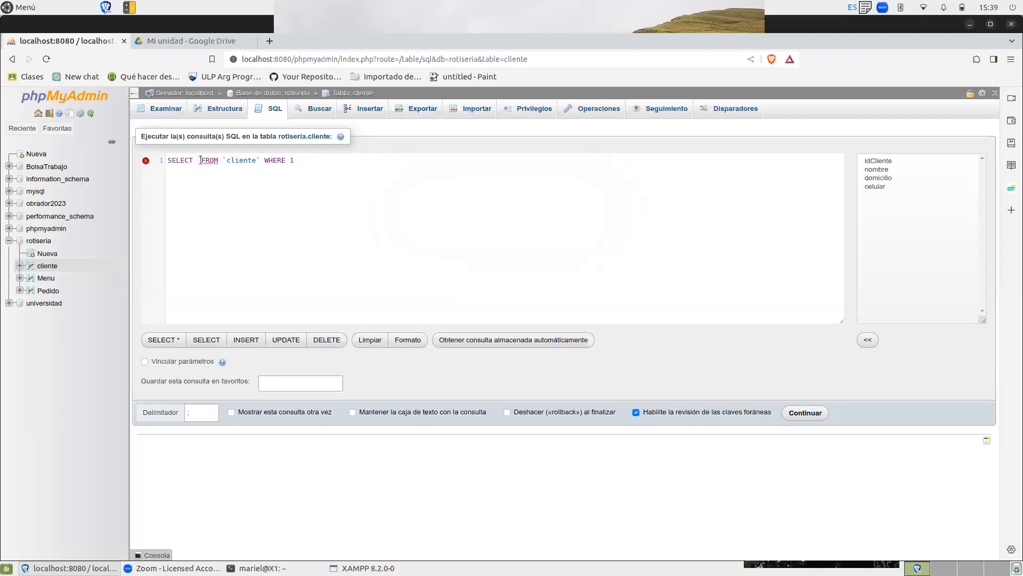
type("nombre")
left_click(331, 161)
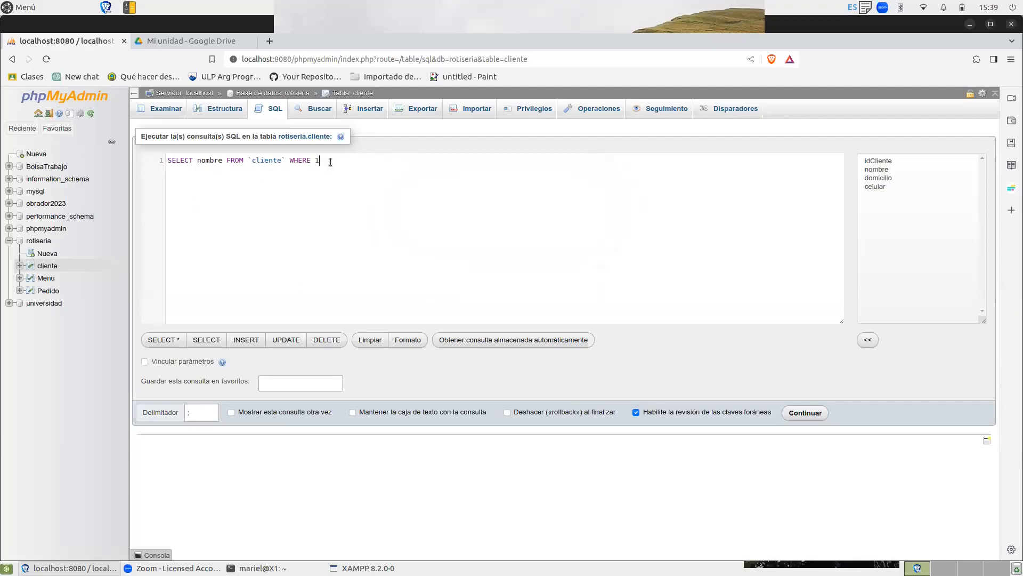
left_click_drag(330, 161, 290, 164)
key("BackSpace")
left_click(809, 412)
left_click(807, 420)
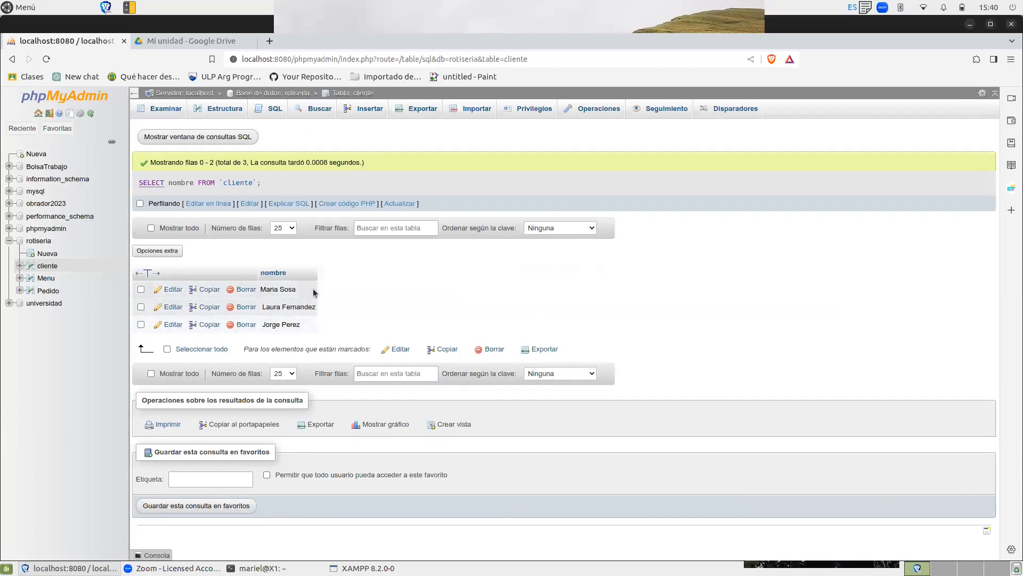
Replace the default query in cliente's SQL editor with the UPDATE statement template.
left_click(395, 228)
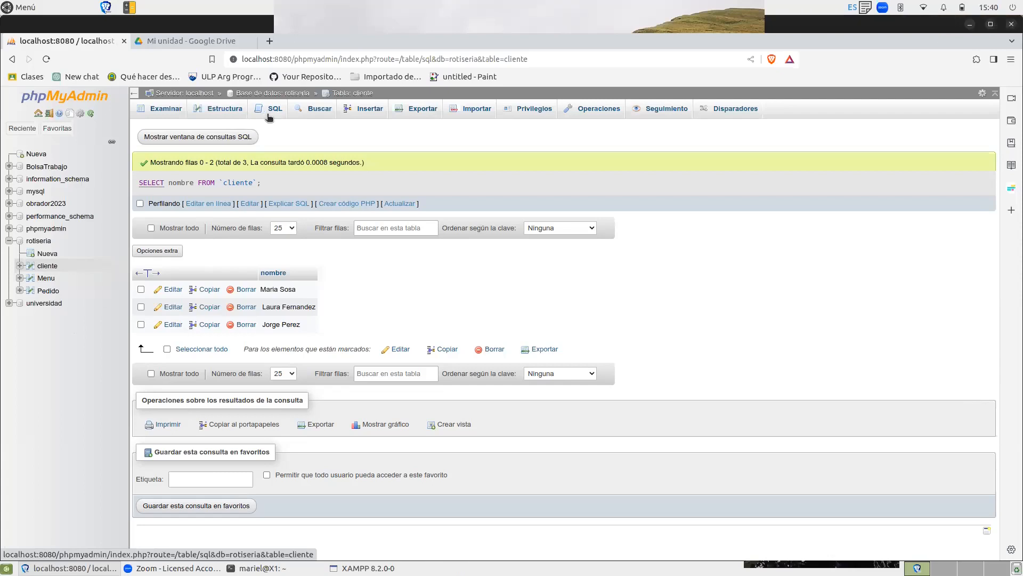
left_click(276, 110)
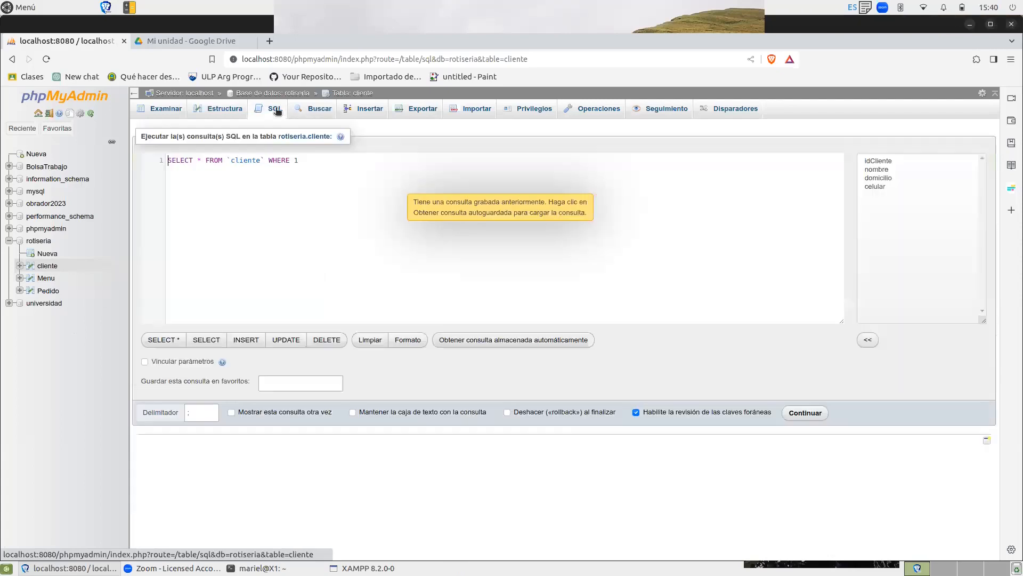
left_click(315, 160)
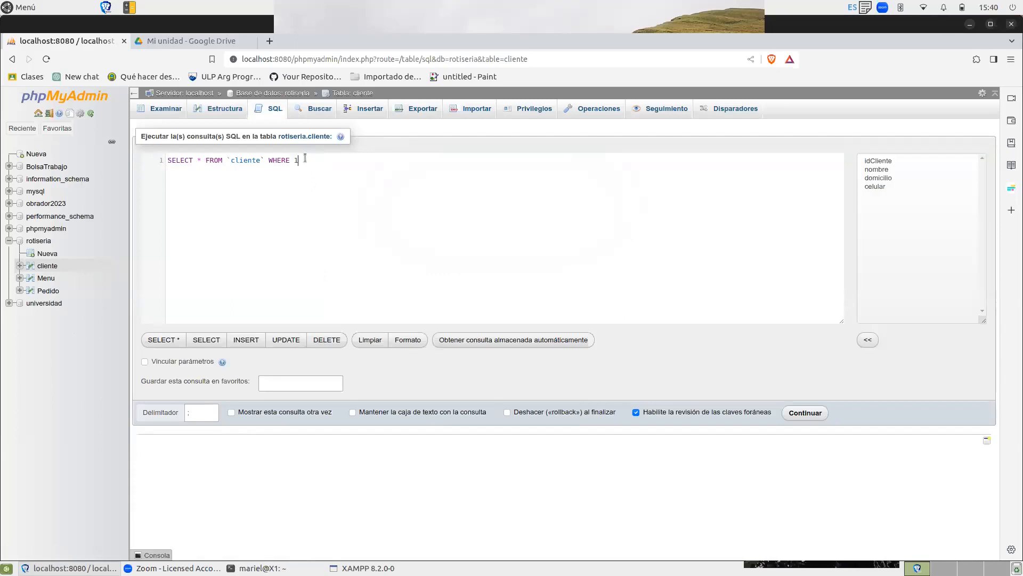
left_click(291, 340)
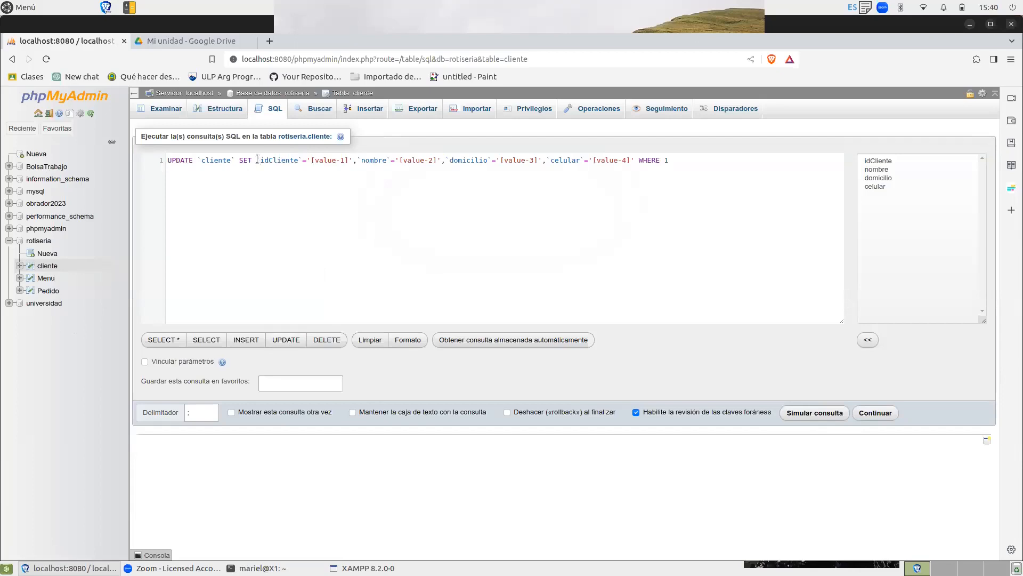
Remove the idCliente assignment from the UPDATE statement and set nombre to the customer's full name.
left_click_drag(256, 159, 357, 164)
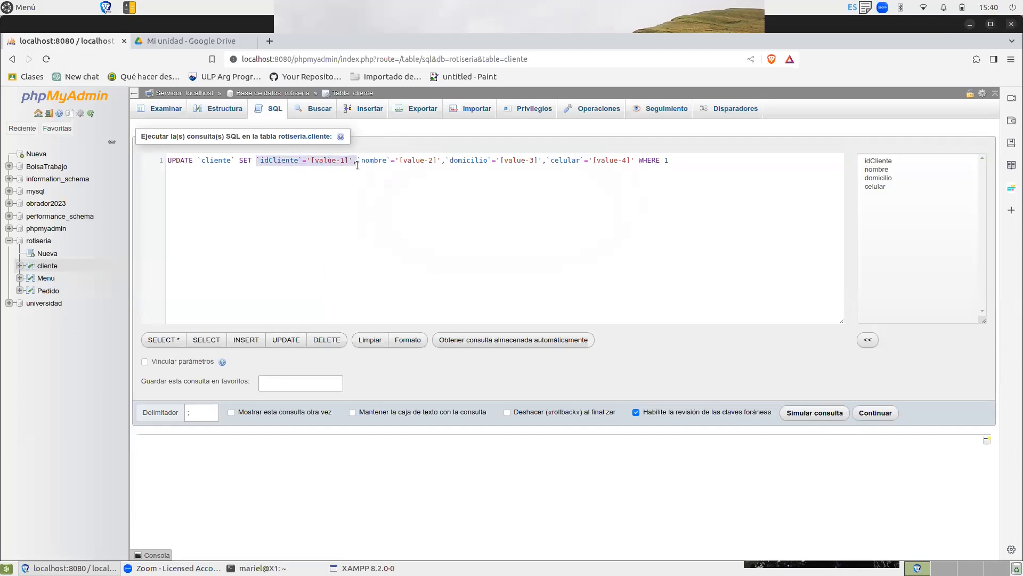
key("BackSpace")
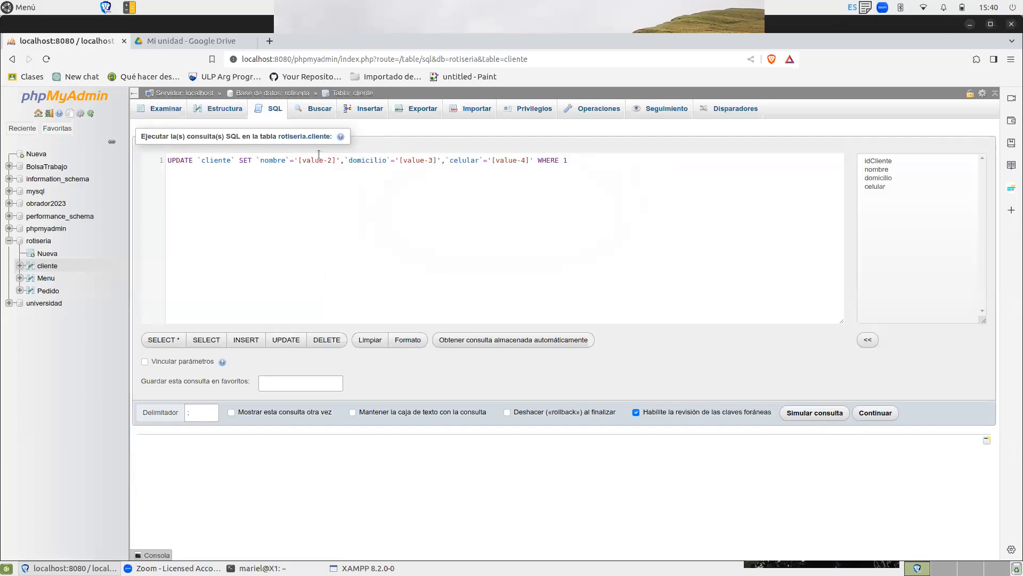
left_click(298, 159)
mouse_move(342, 161)
left_mouse_down()
mouse_move(329, 161)
mouse_move(339, 161)
left_mouse_up()
type("Ana Fernandez")
Replace the domicilio and celular placeholders in the UPDATE statement with the customer's street address and phone number.
left_click_drag(415, 162, 455, 165)
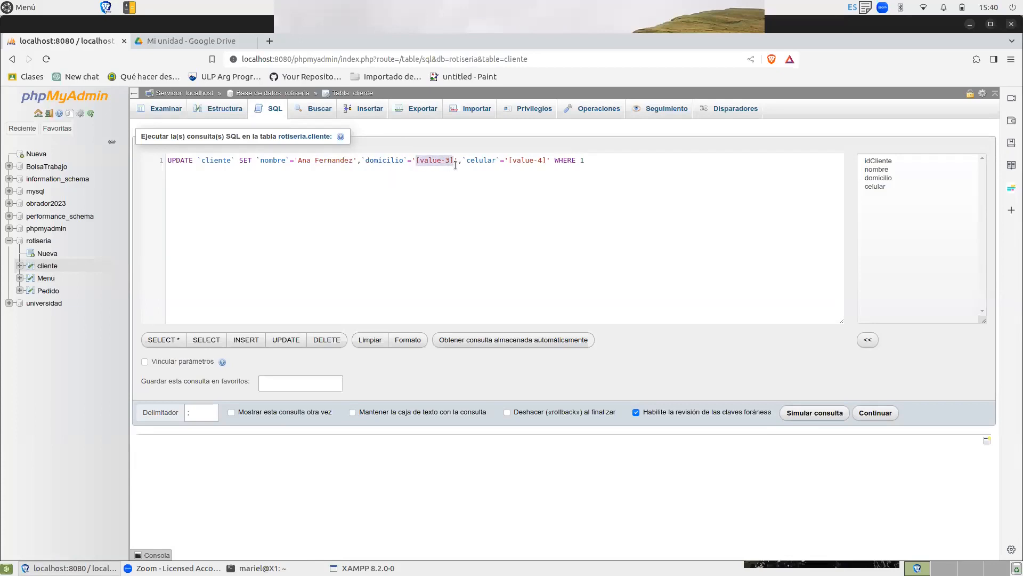
type("San Ju")
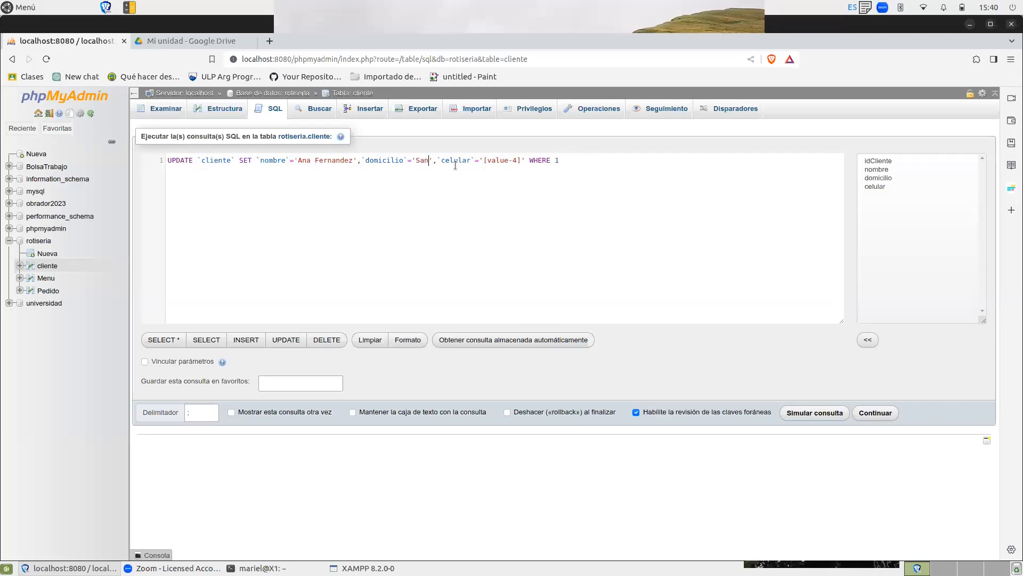
type("an 1234")
left_click_drag(525, 160, 563, 158)
type("666666")
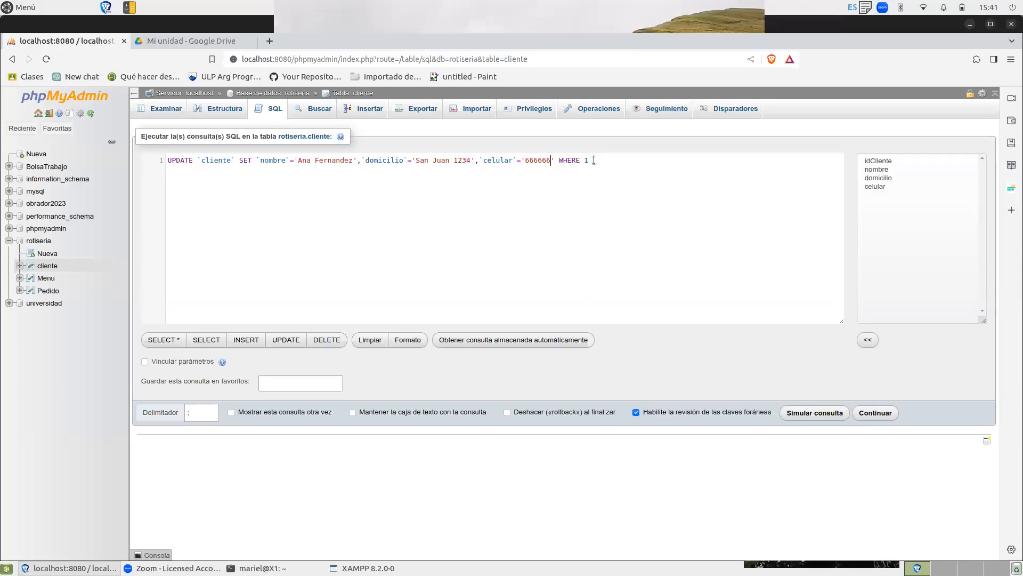
Run the UPDATE with the condition WHERE idCliente=2, and browse the rows of the cliente table.
key("BackSpace")
type("id")
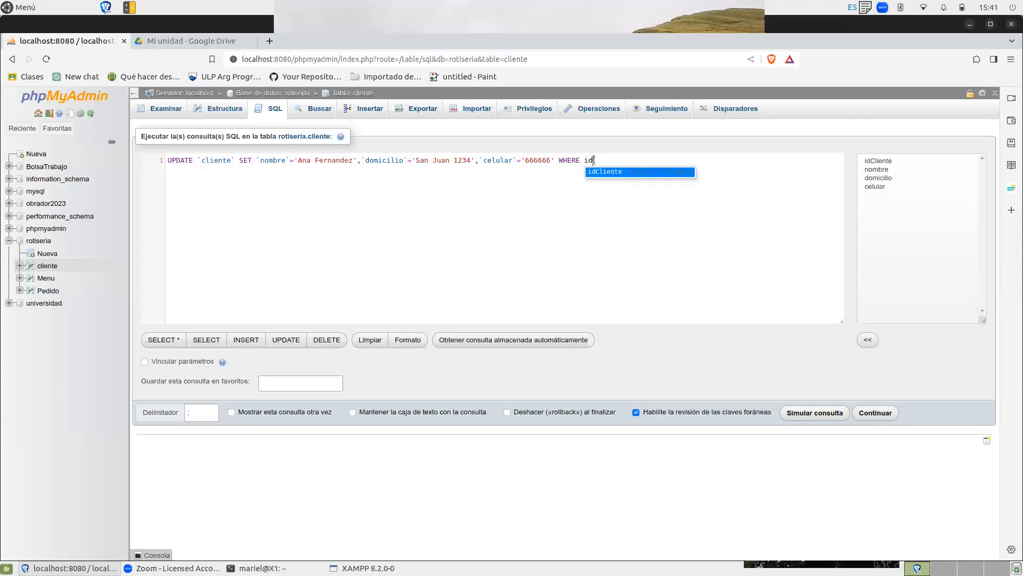
type("Cliente=")
key("BackSpace")
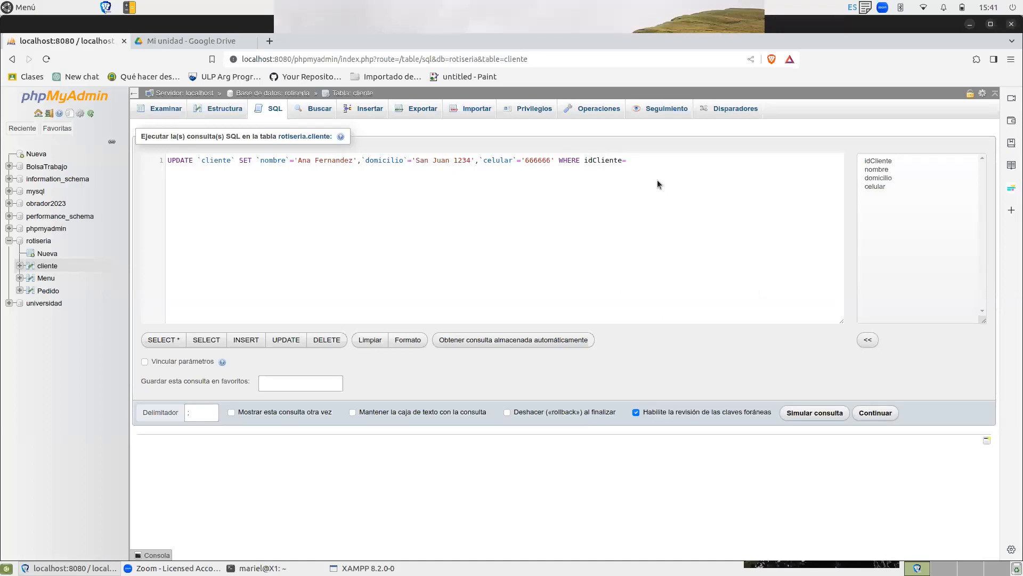
left_click(888, 413)
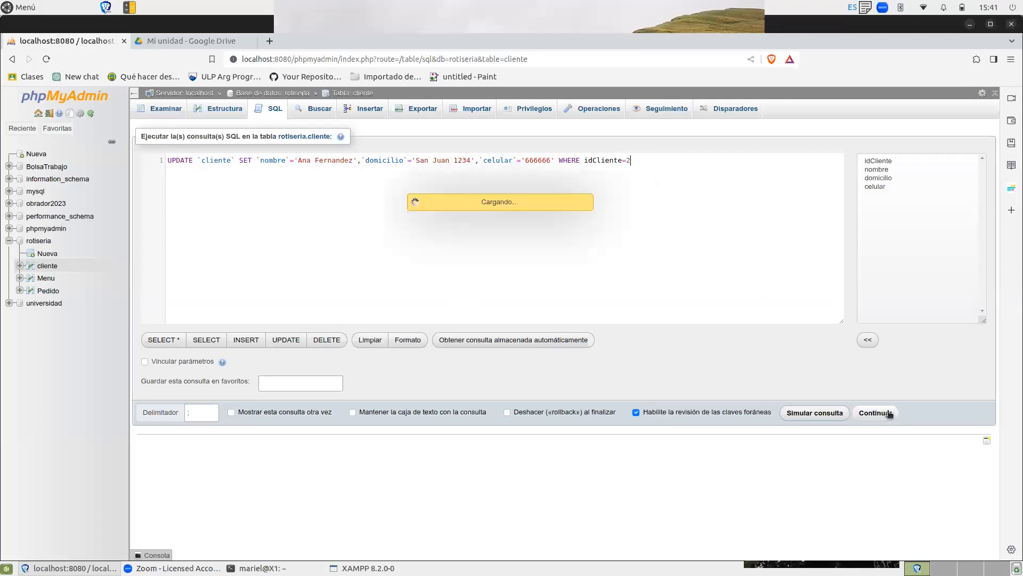
left_click(216, 108)
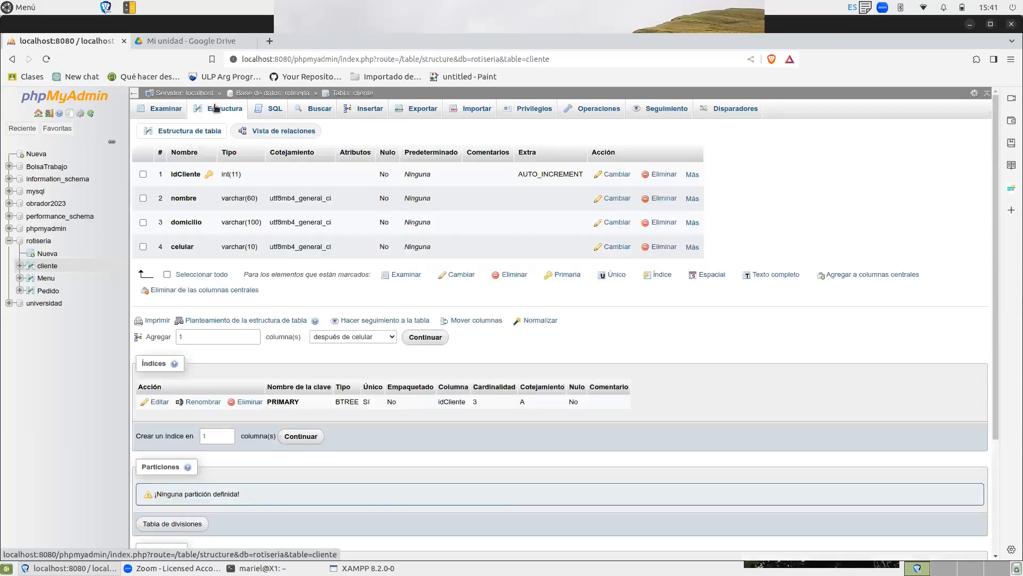
left_click(170, 106)
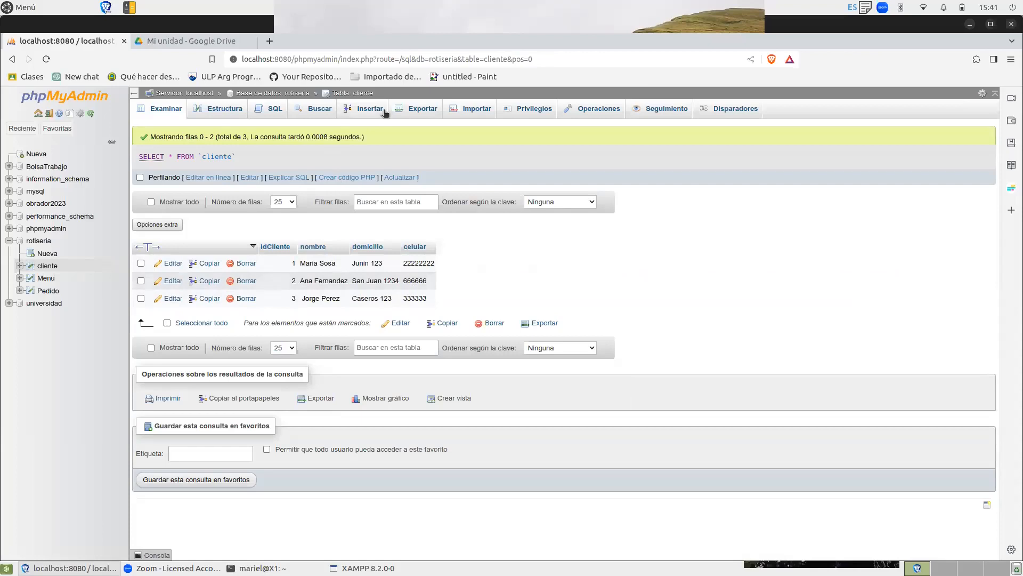
left_click(274, 109)
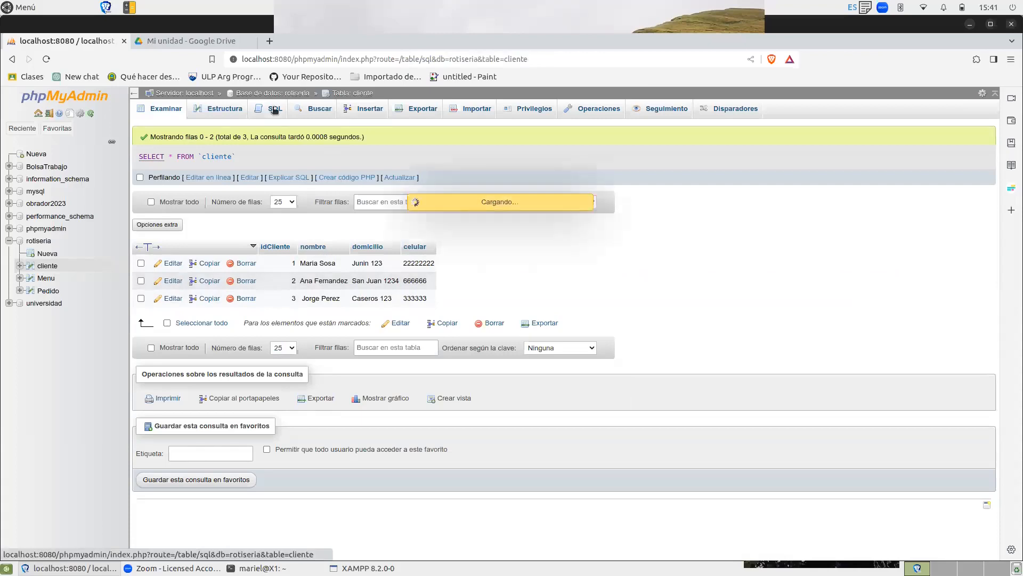
left_click_drag(303, 163, 149, 167)
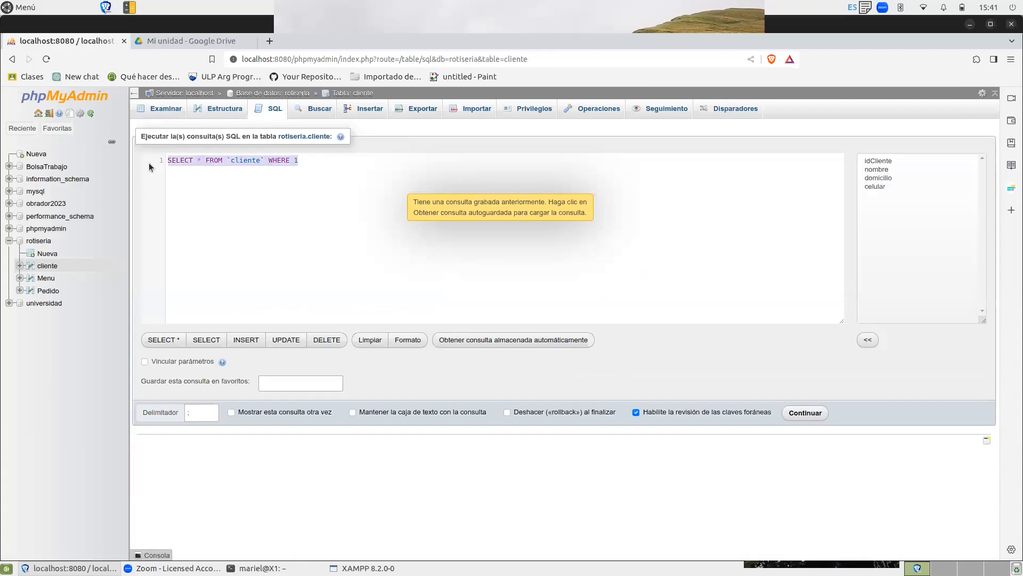
key("BackSpace")
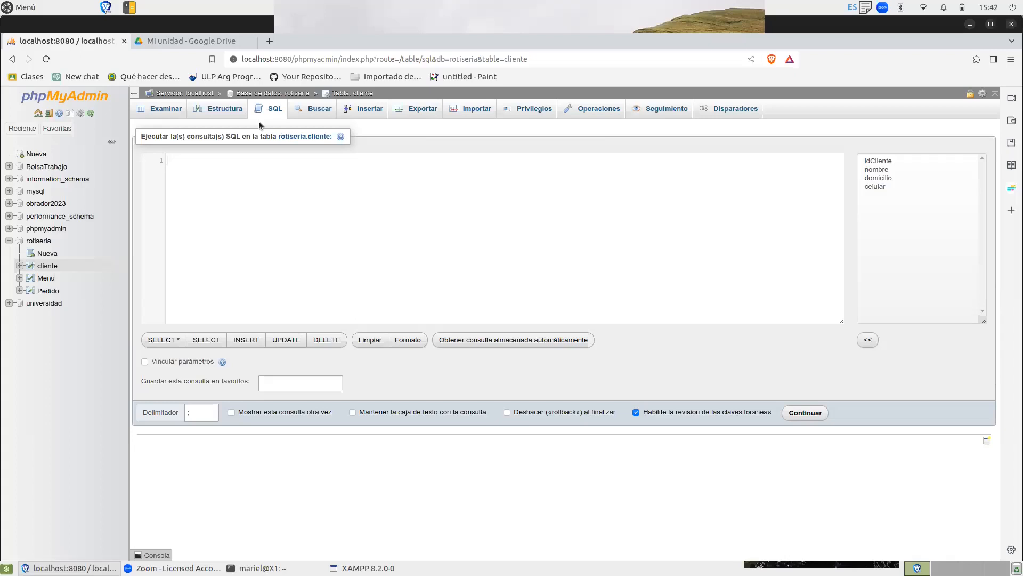
left_click(46, 291)
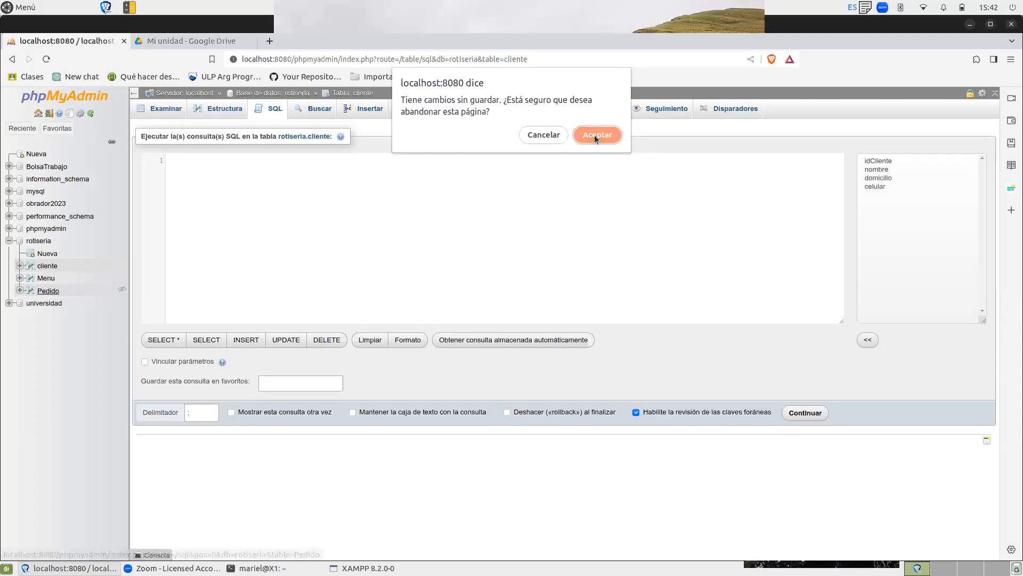
left_click(553, 135)
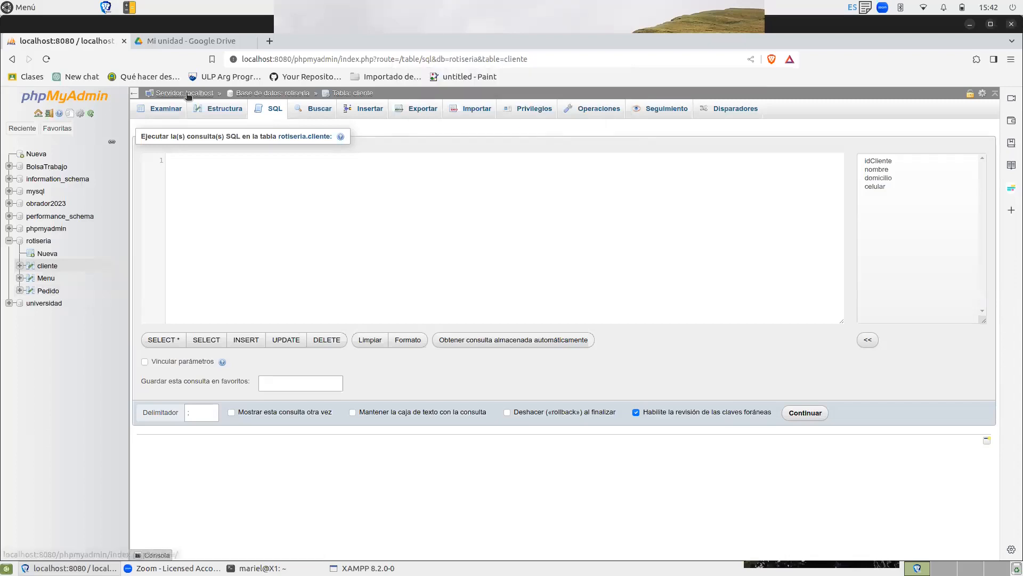
Go to the Pedido table's SQL editor, abandoning the unsaved cliente query, and reduce the default query to SELECT.
left_click(51, 290)
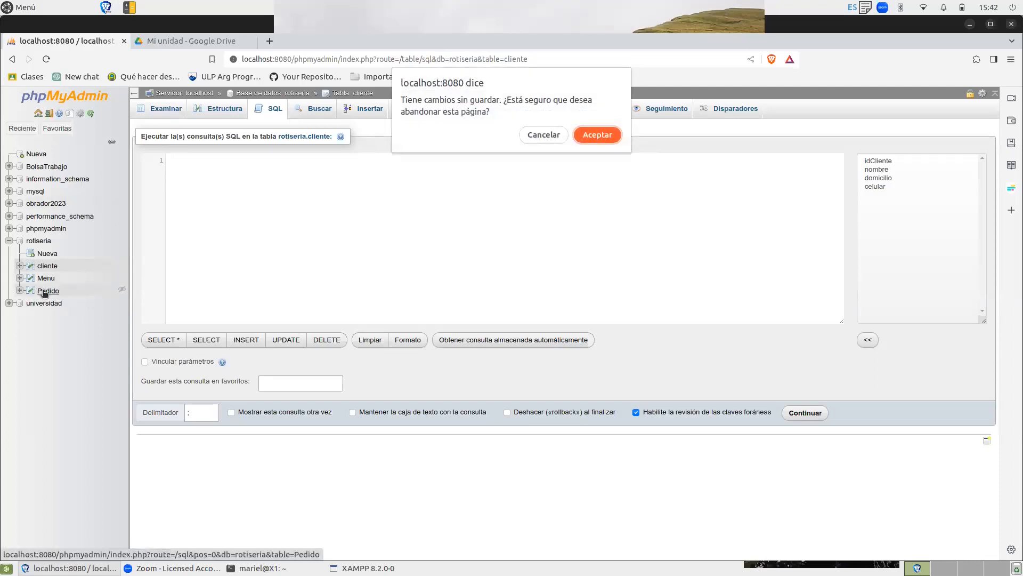
left_click(605, 136)
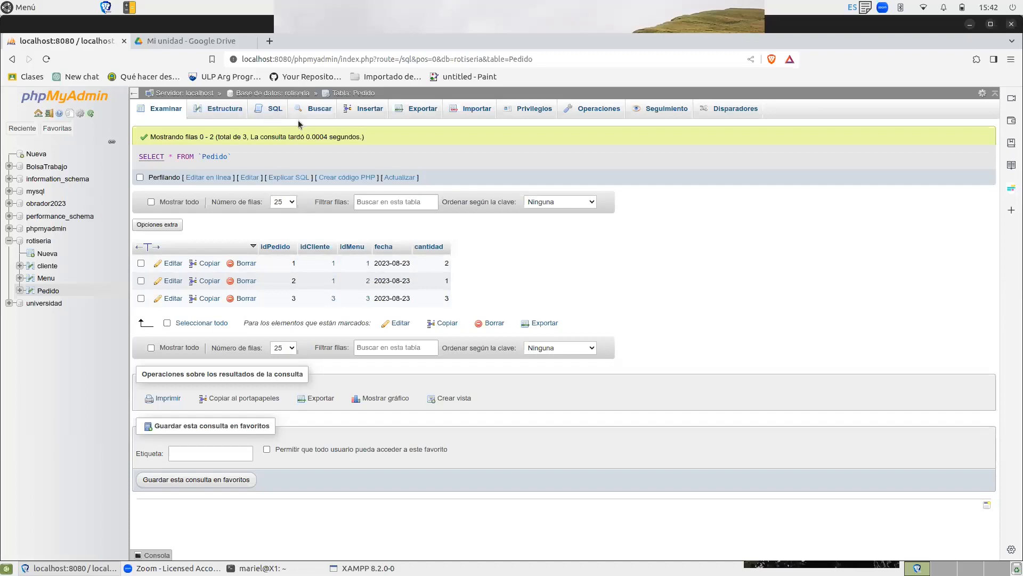
left_click(272, 108)
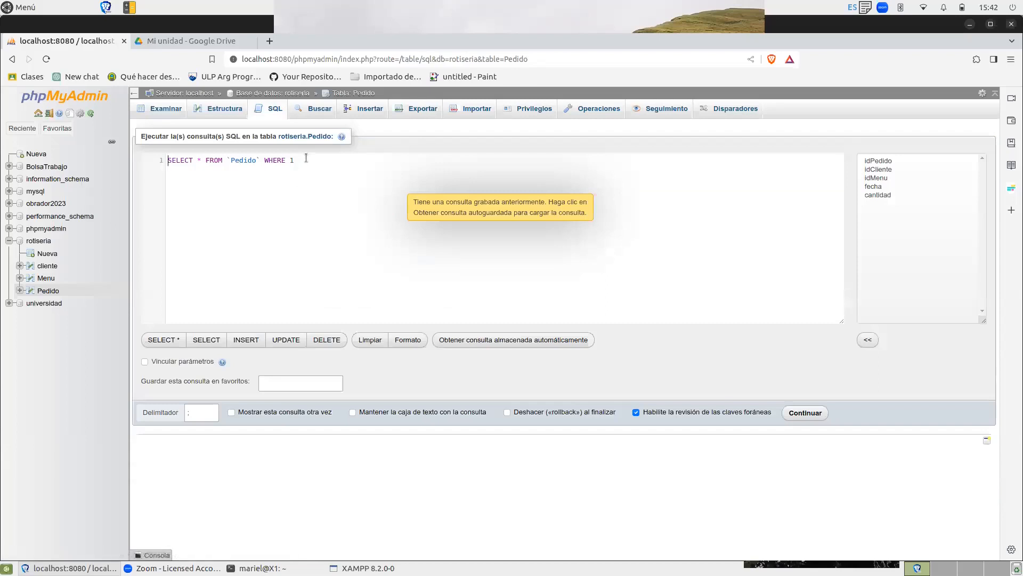
left_click_drag(306, 159, 197, 162)
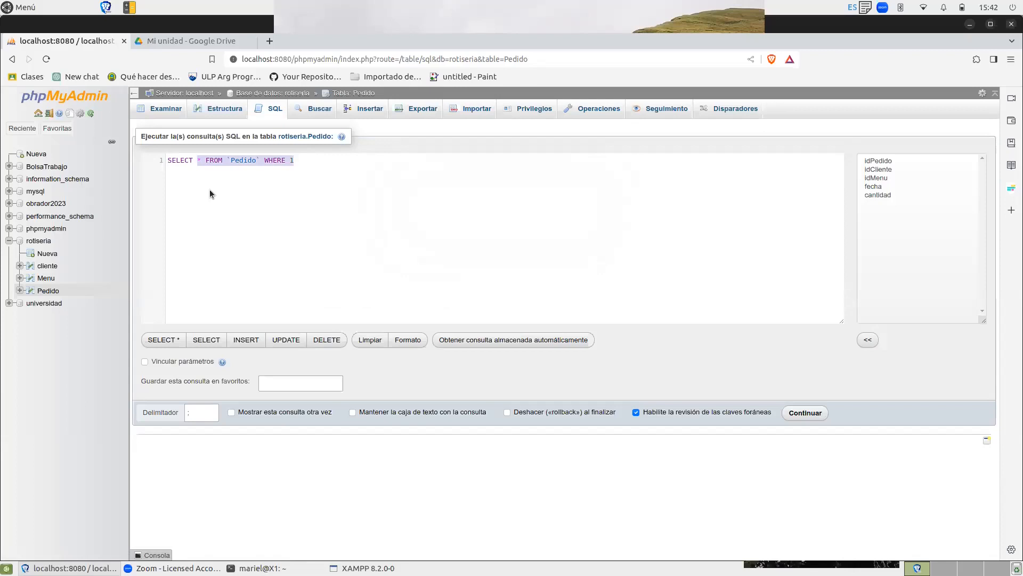
key("BackSpace")
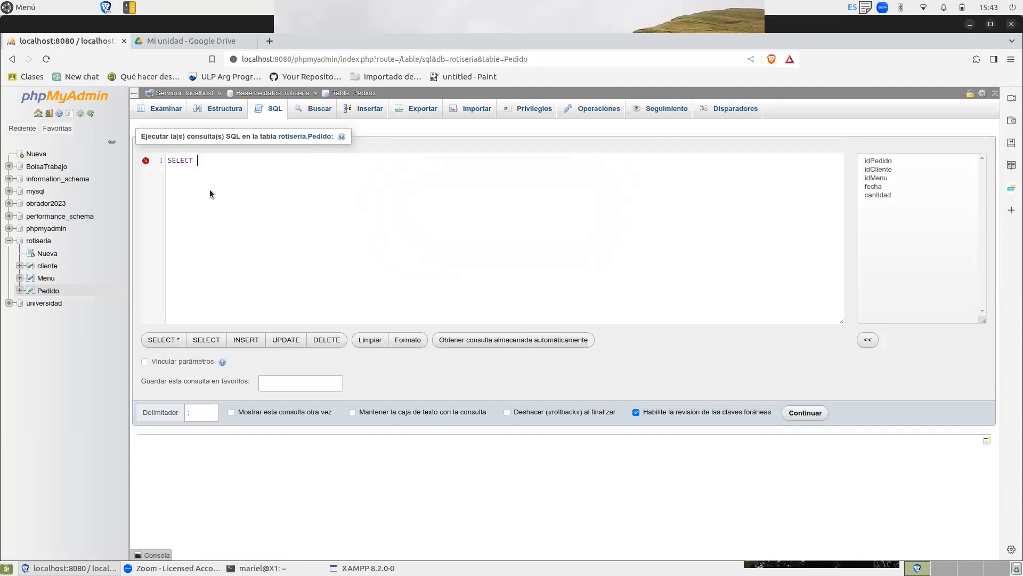
Add c.nombre as nombre, followed by a comma, as the first column of the Pedido SELECT query.
type("c")
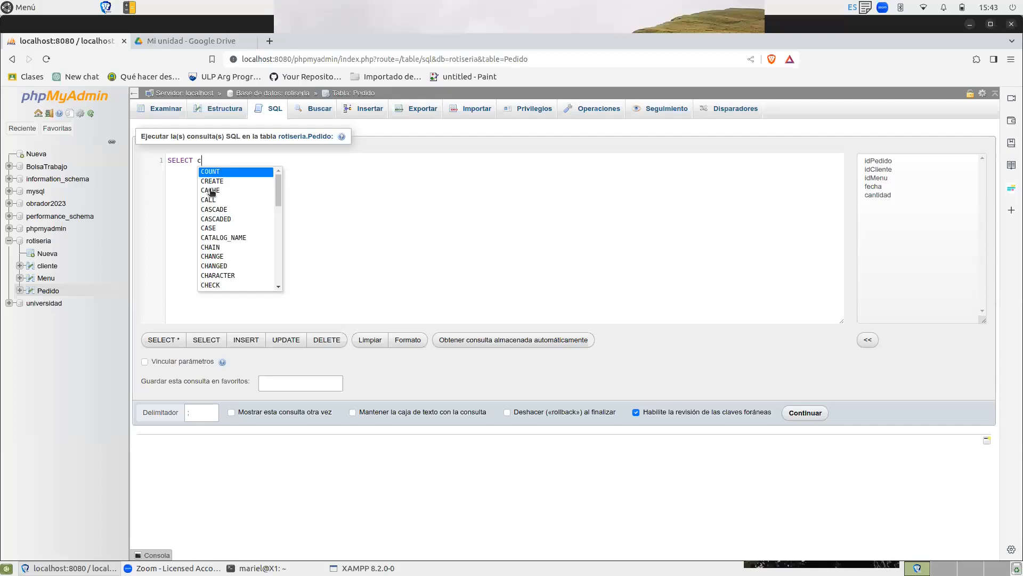
type(".nombre")
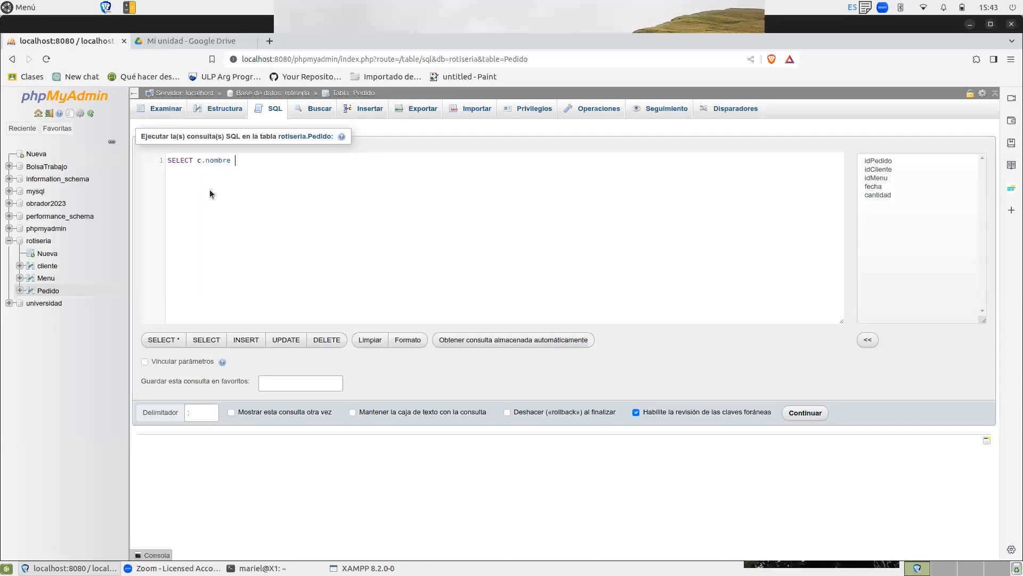
type(" as nombre, sum")
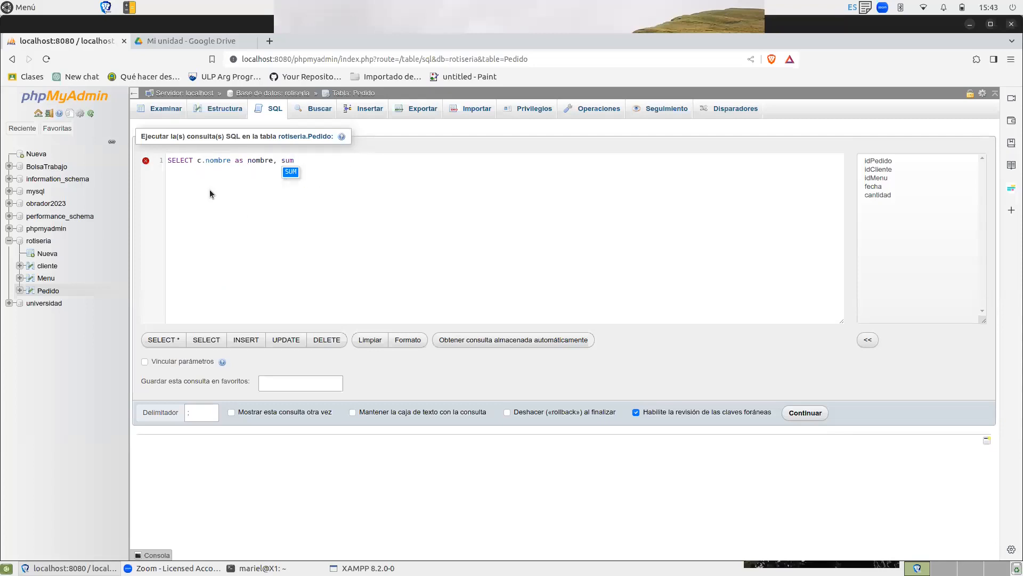
type("()")
Add the expression sum(p.cantidad*m.precio) as the second column of the SELECT query.
type("p.")
type("can")
type("tida")
type("d")
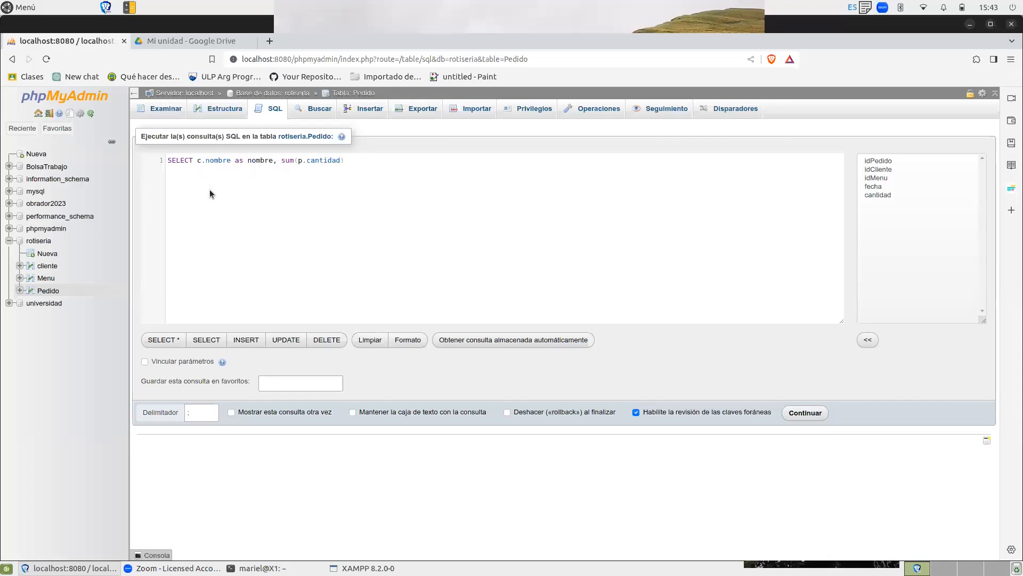
type("*")
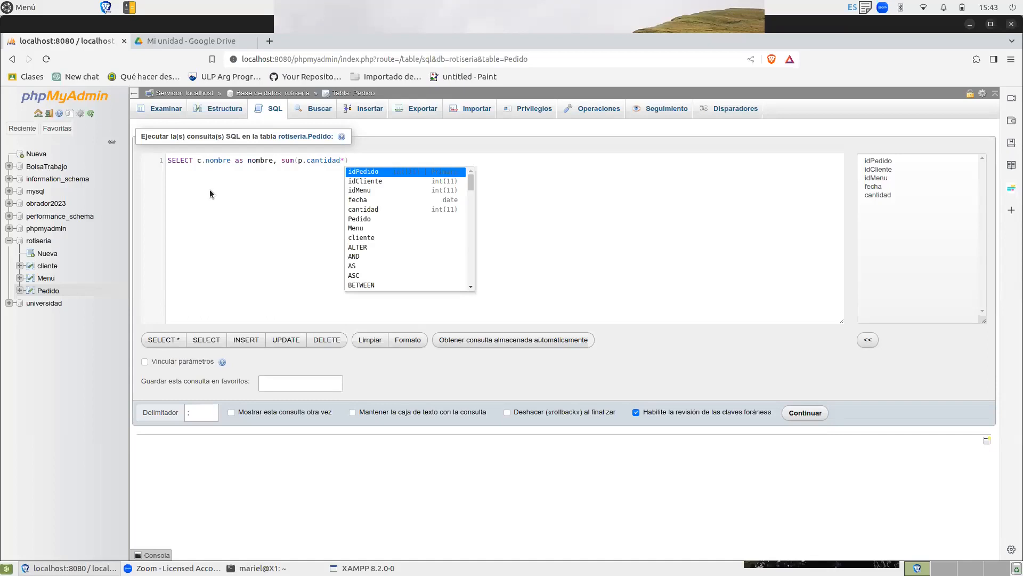
type("m")
type(".pr")
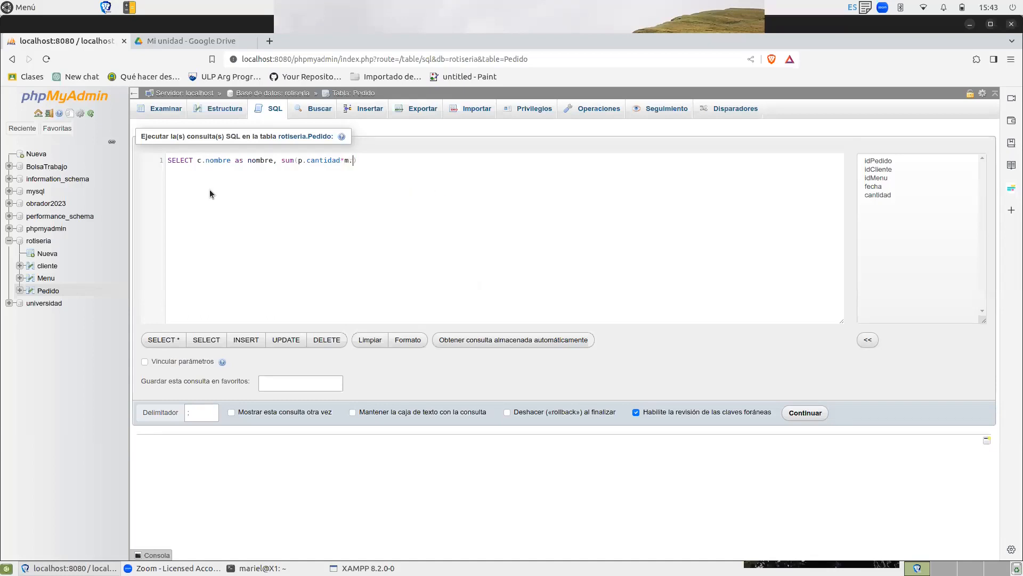
type("ecio")
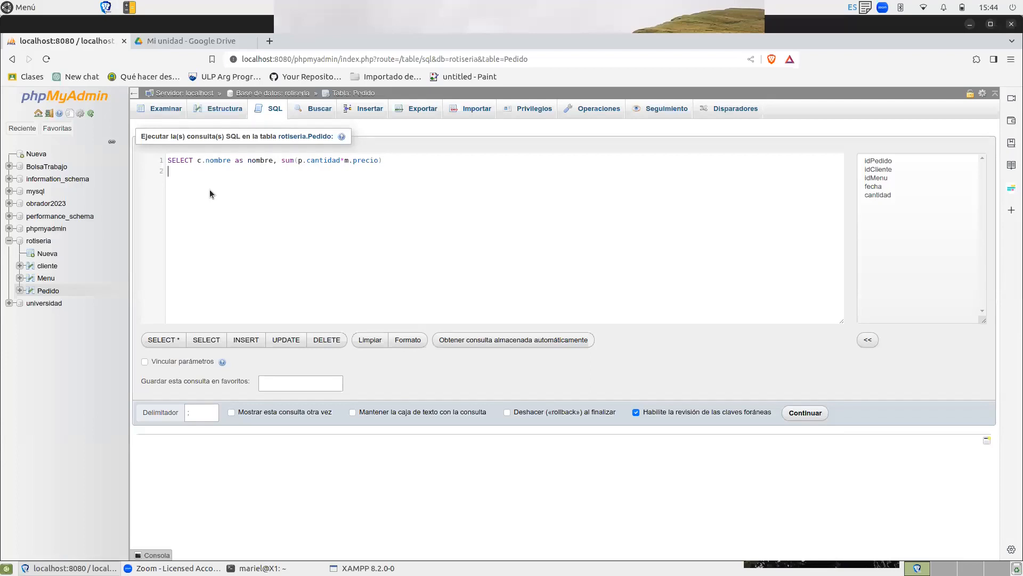
Add the line from cliente c to the SELECT query as its source table.
type("from cliente c")
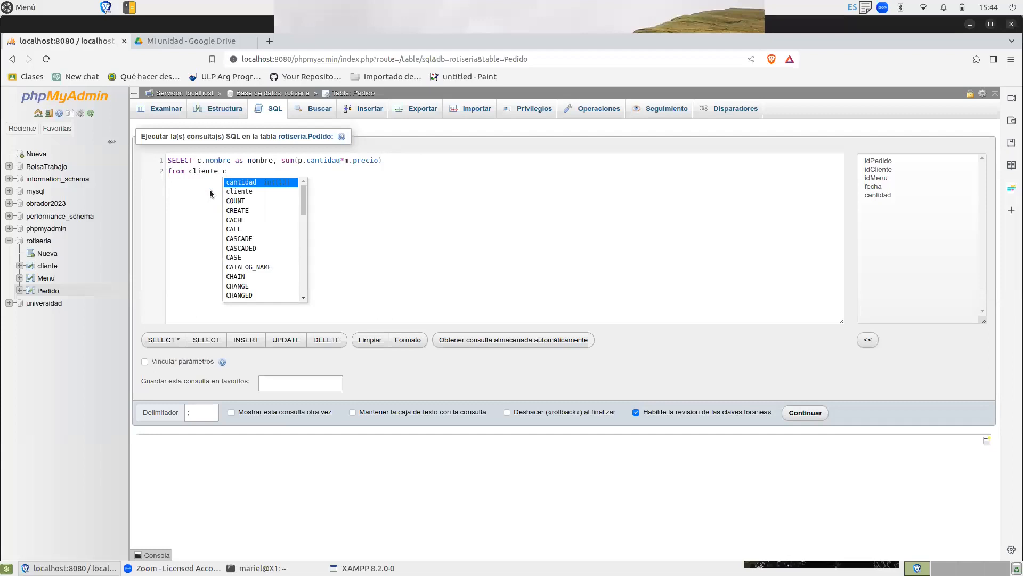
key("Return")
key("BackSpace")
key("BackSpace")
key("BackSpace")
key("BackSpace")
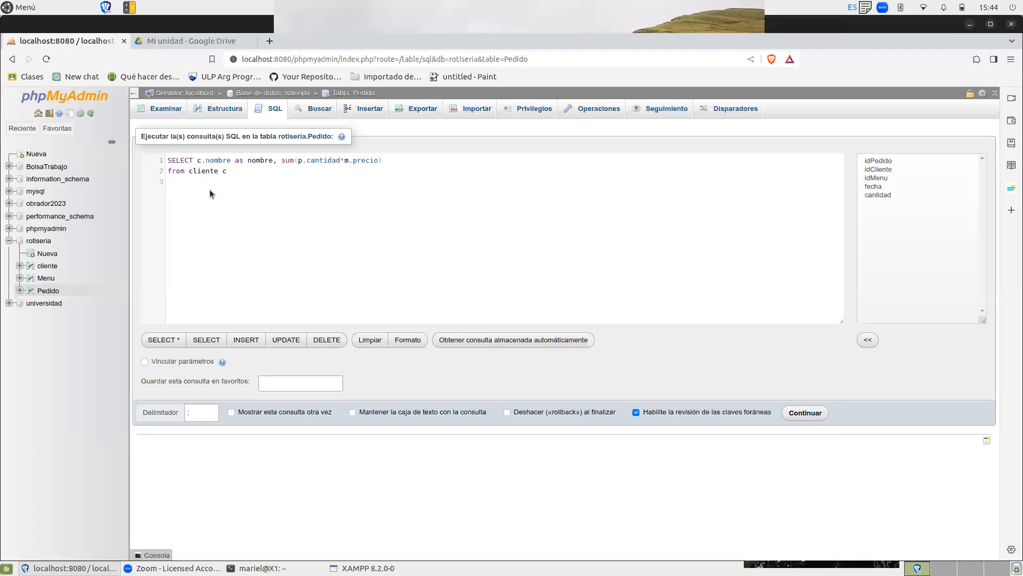
Start a join line in the query for the pedido table with alias p.
type("join pedido o")
key("Escape")
type("p on p.")
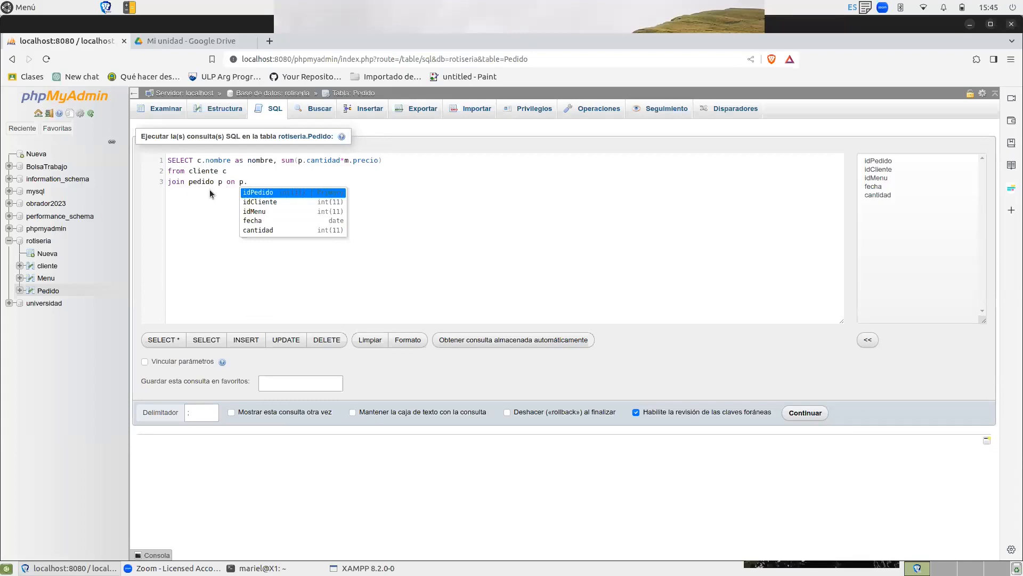
type("idCliente")
Complete the pedido join with the condition on p.idCliente=c.idCliente.
key("Return")
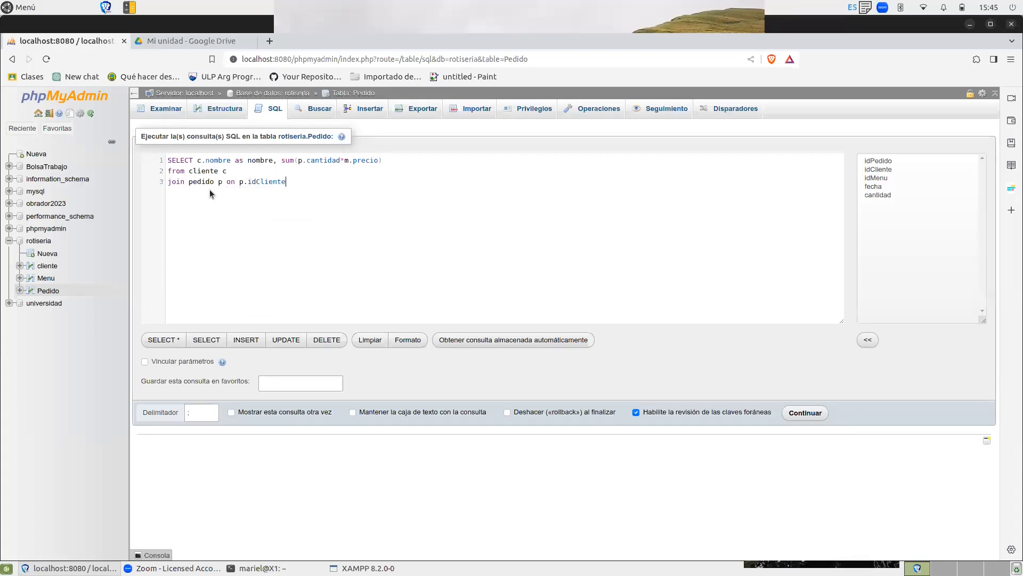
type("=c")
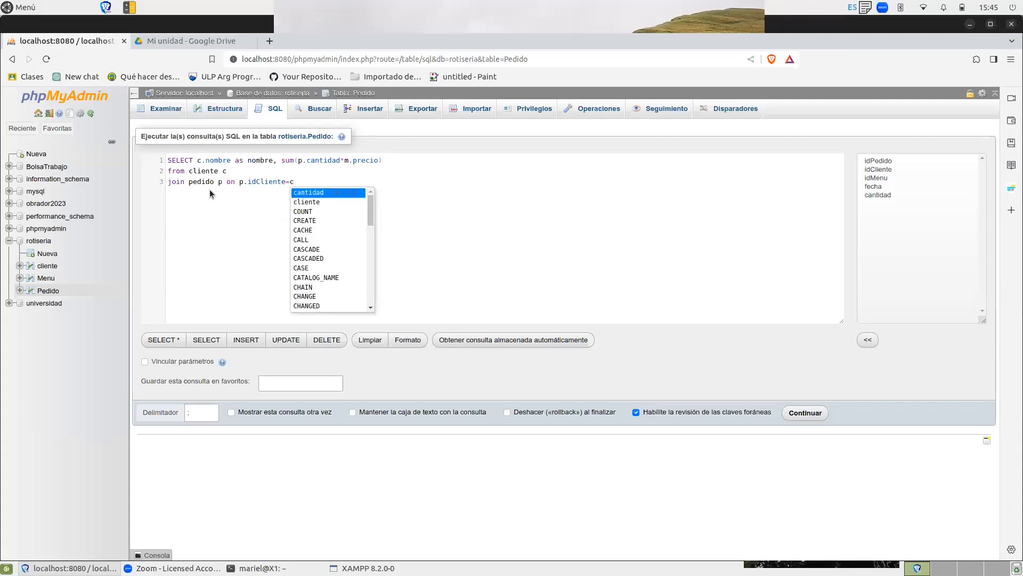
type(".")
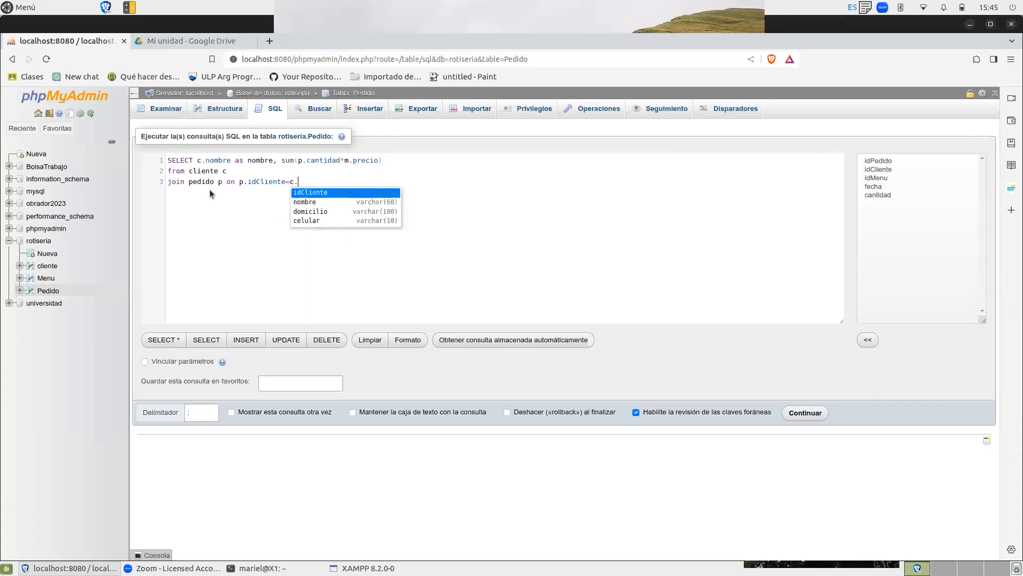
key("Return")
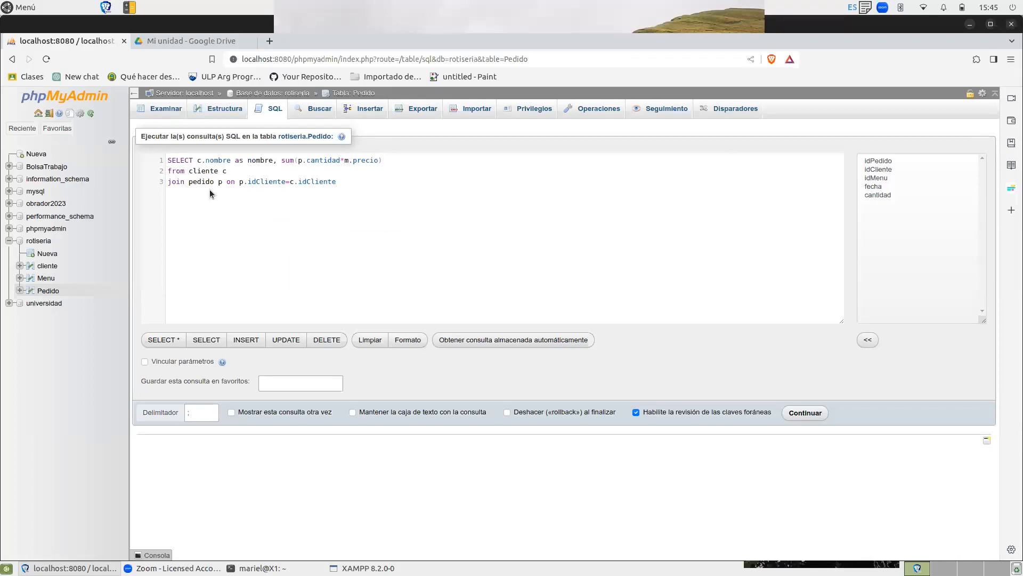
Start another join line in the query for the menu table with alias m.
type("join menu m")
key("Left")
Complete the menu join with the condition on p.idMenu=m.idMenu.
type("on p")
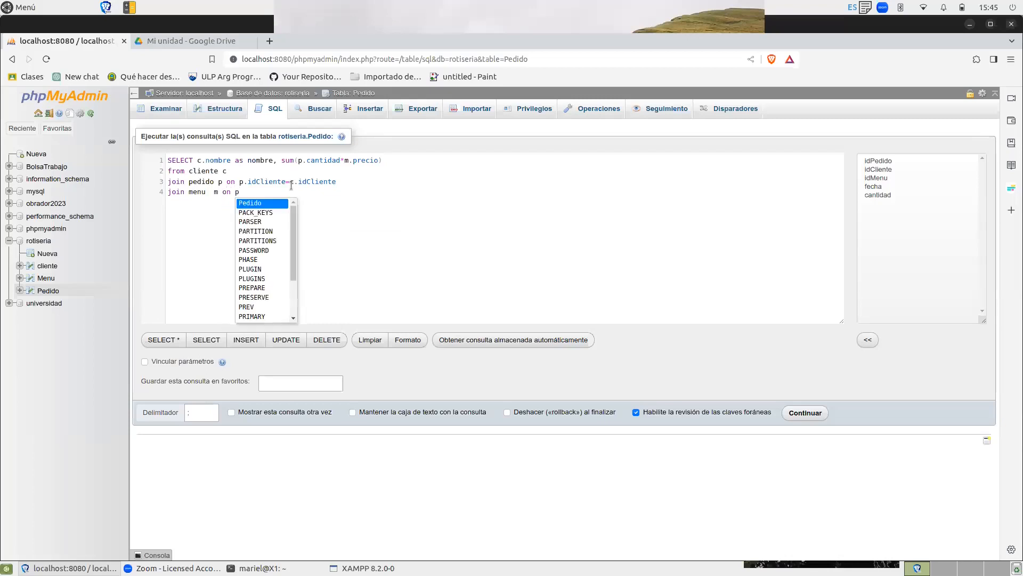
type(".i")
key("Down")
key("Down")
key("Return")
type("=")
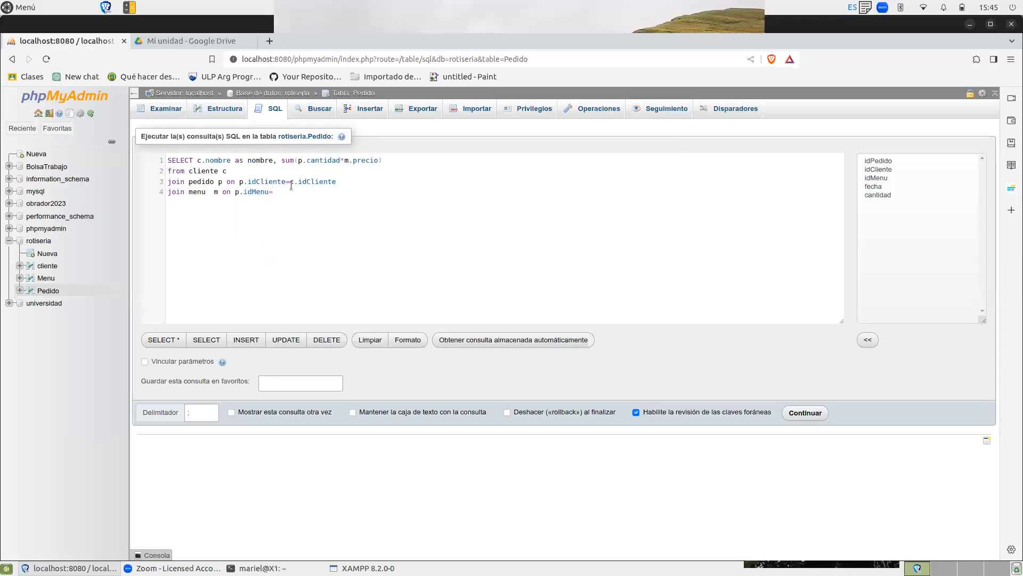
type("m")
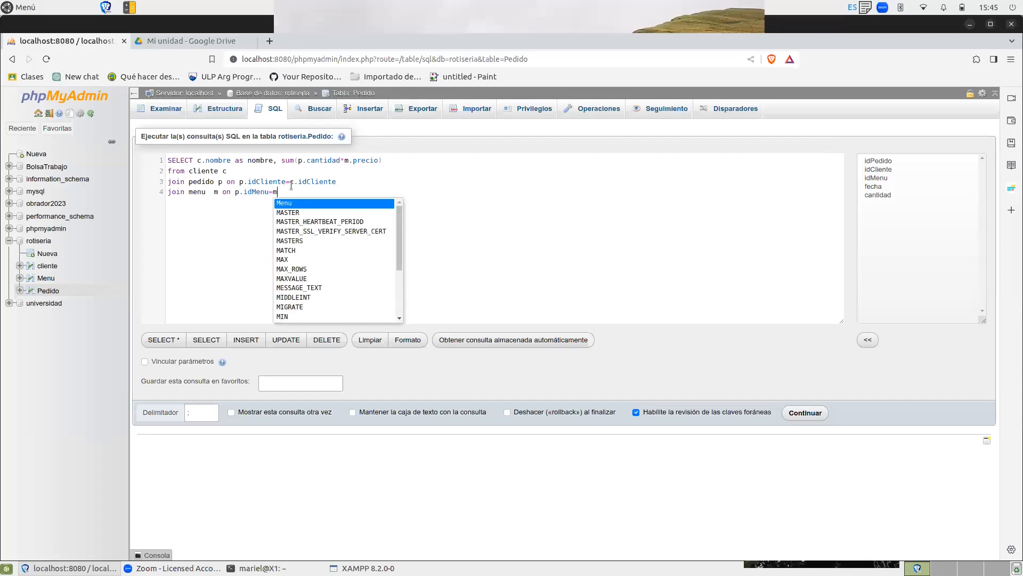
type(".idMenu")
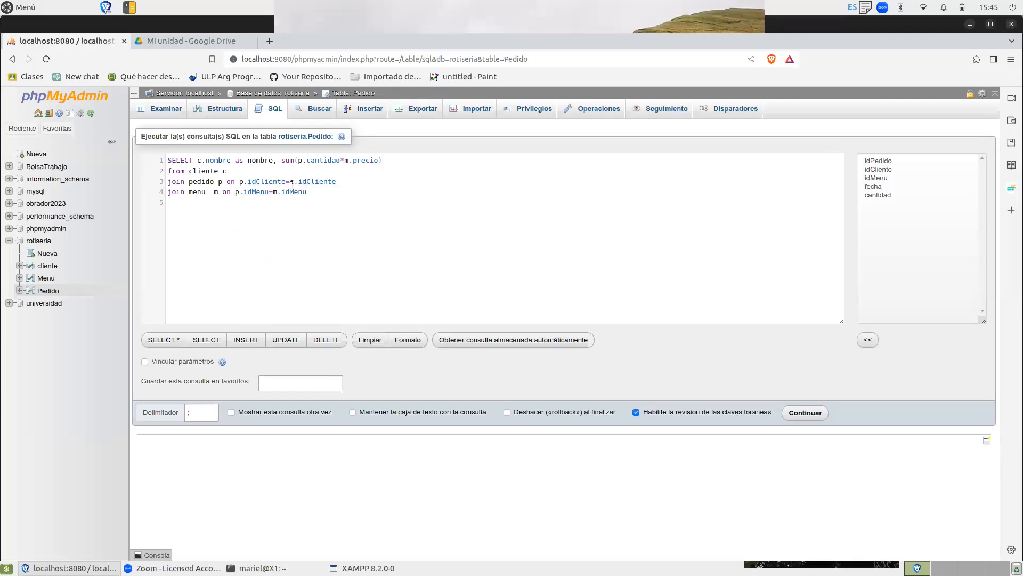
Add the filter WHERE c.idCliente=2 to the query and copy the whole query text.
type("whe")
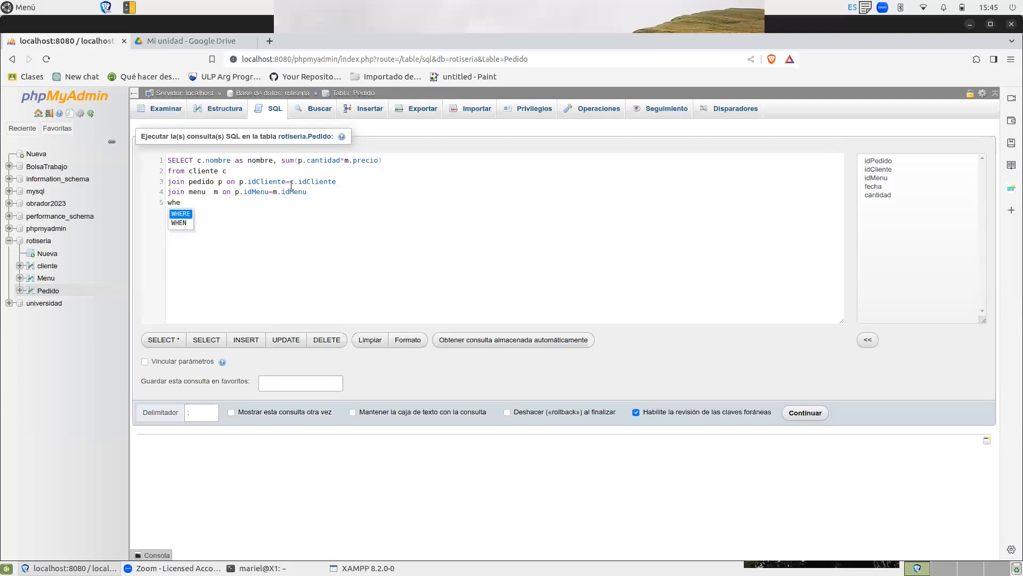
key("Return")
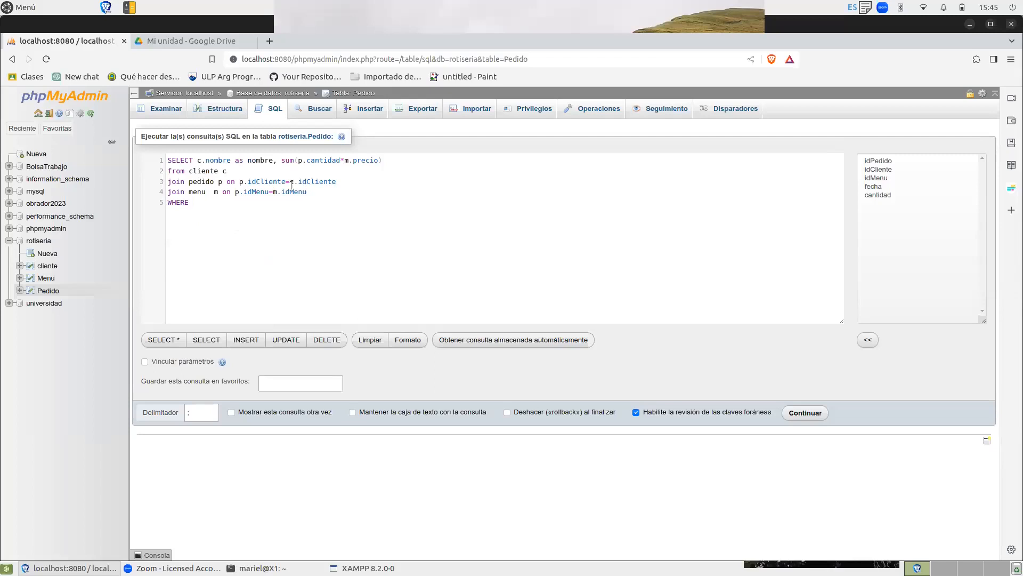
type("c.")
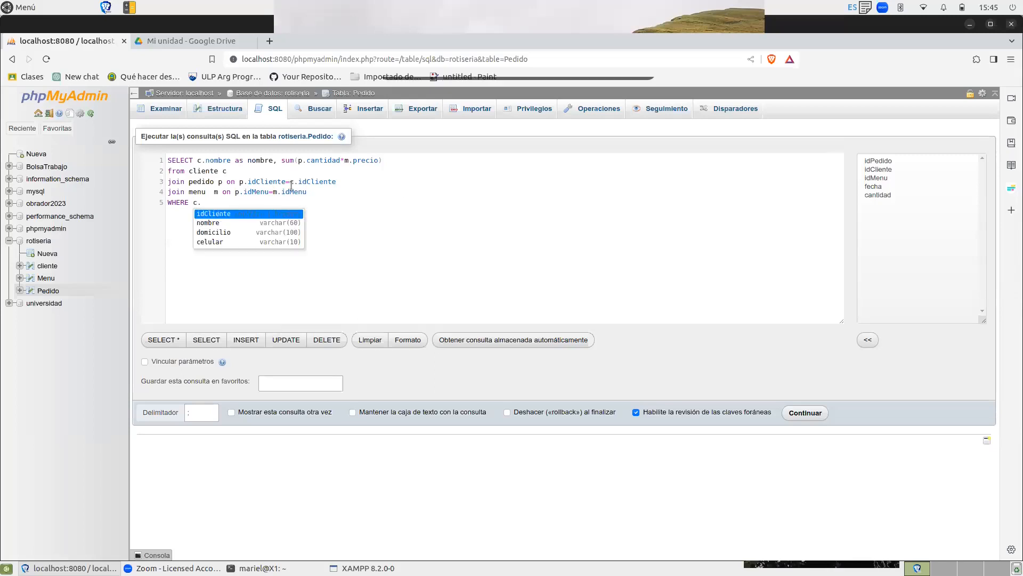
key("Return")
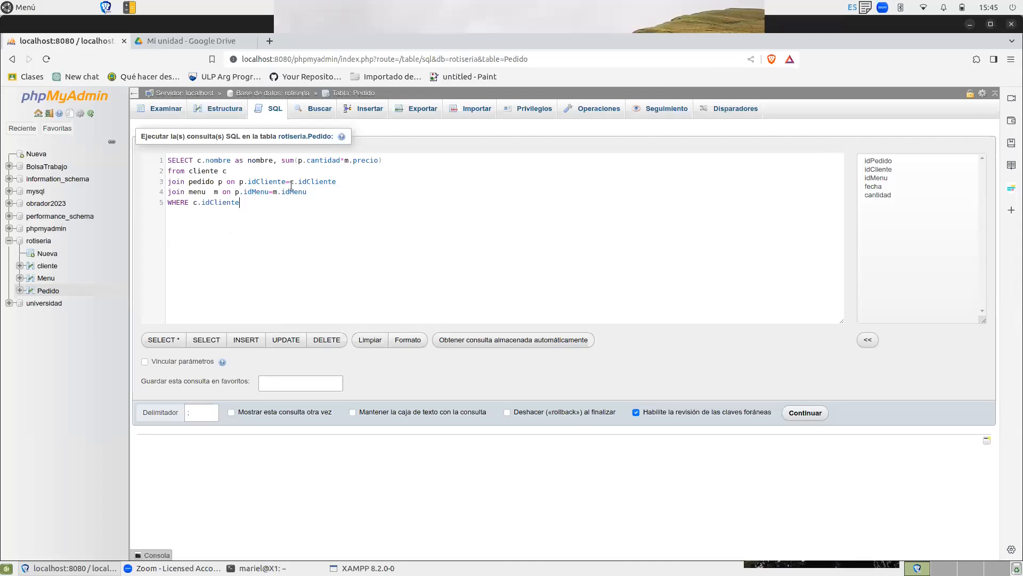
type("=2")
left_click_drag(251, 203, 165, 161)
key("ctrl+c")
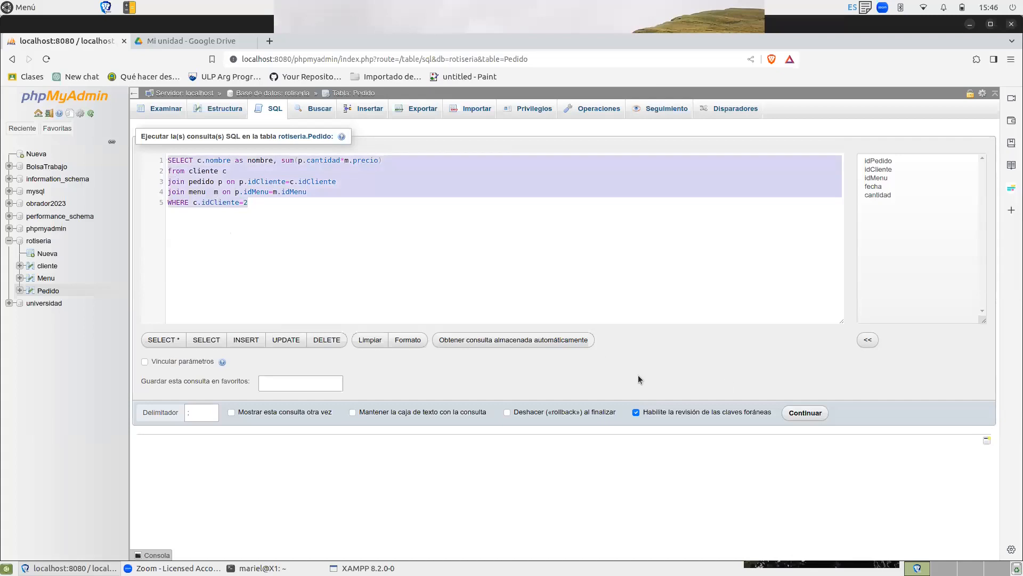
left_click(334, 178)
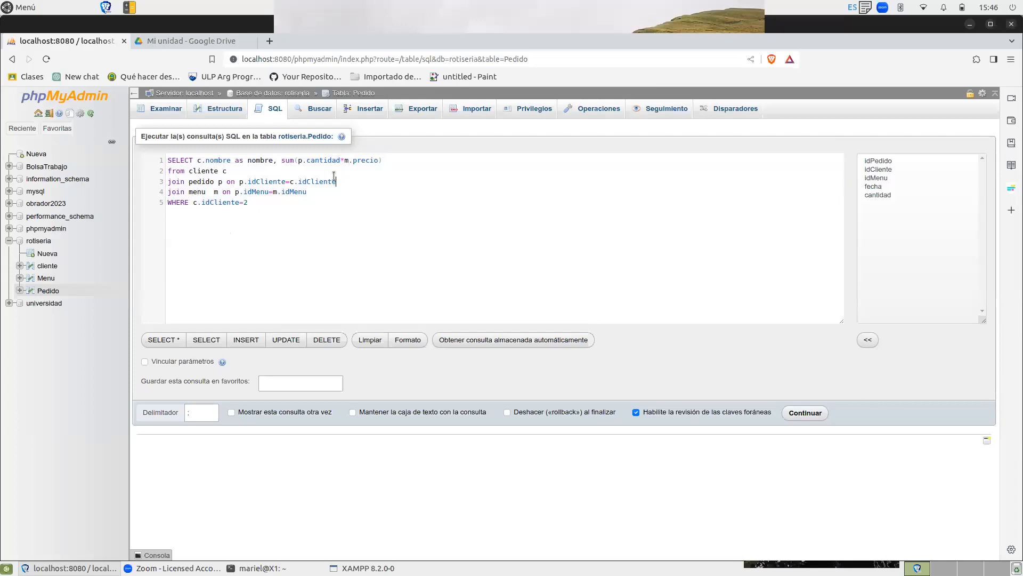
Change the WHERE filter to c.idCliente=1 and run the query.
left_click(257, 205)
key("BackSpace")
type("1")
left_click(805, 413)
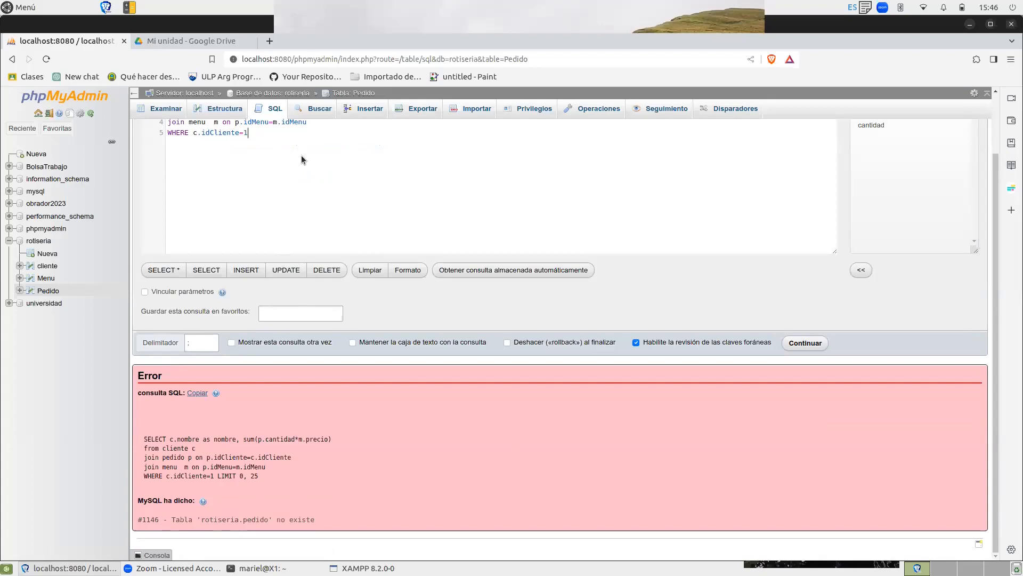
Capitalize the table name in the first join so it reads Pedido.
key("Up")
left_click(997, 146)
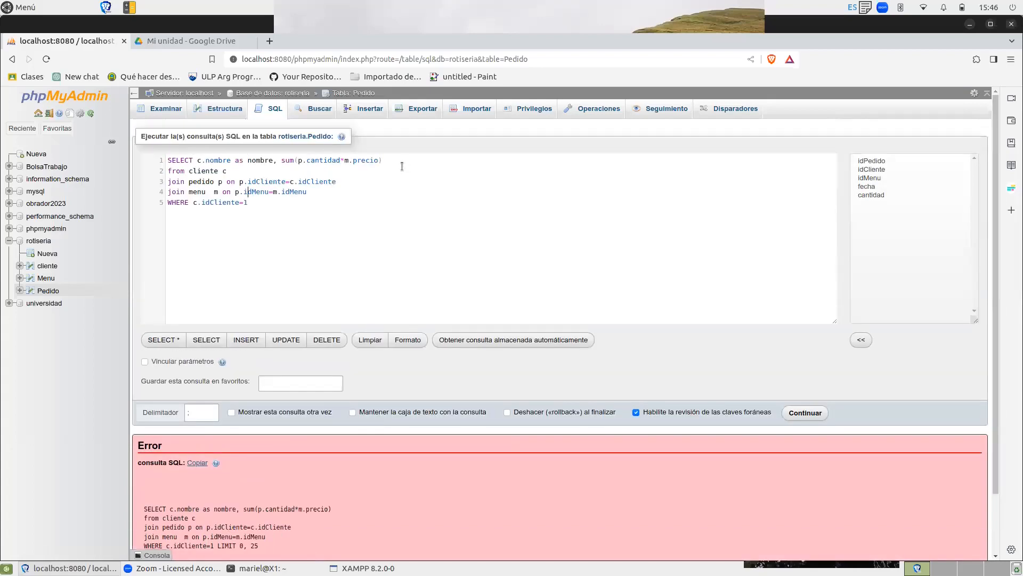
left_click(215, 182)
left_click(193, 181)
key("BackSpace")
type("P")
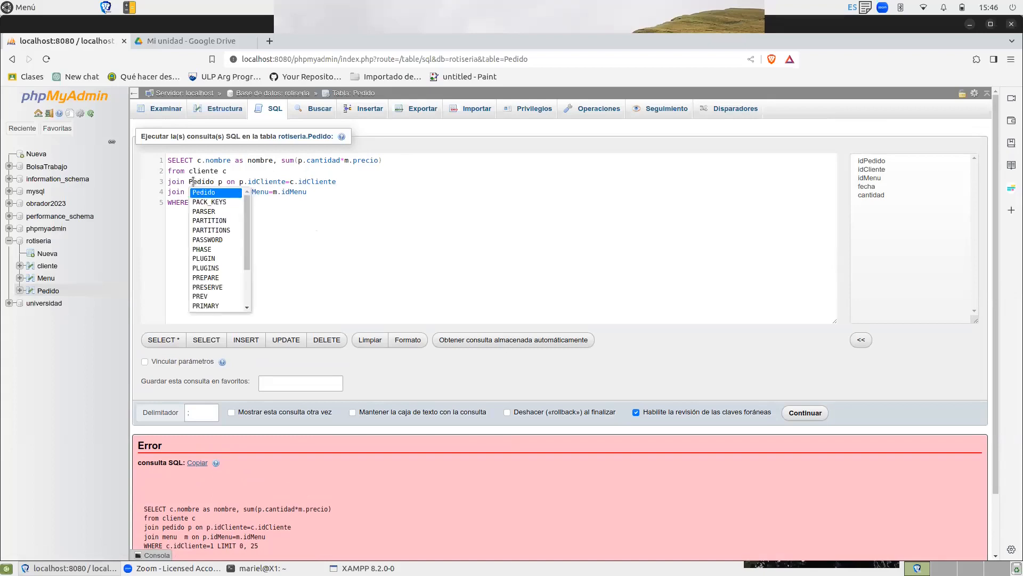
key("Escape")
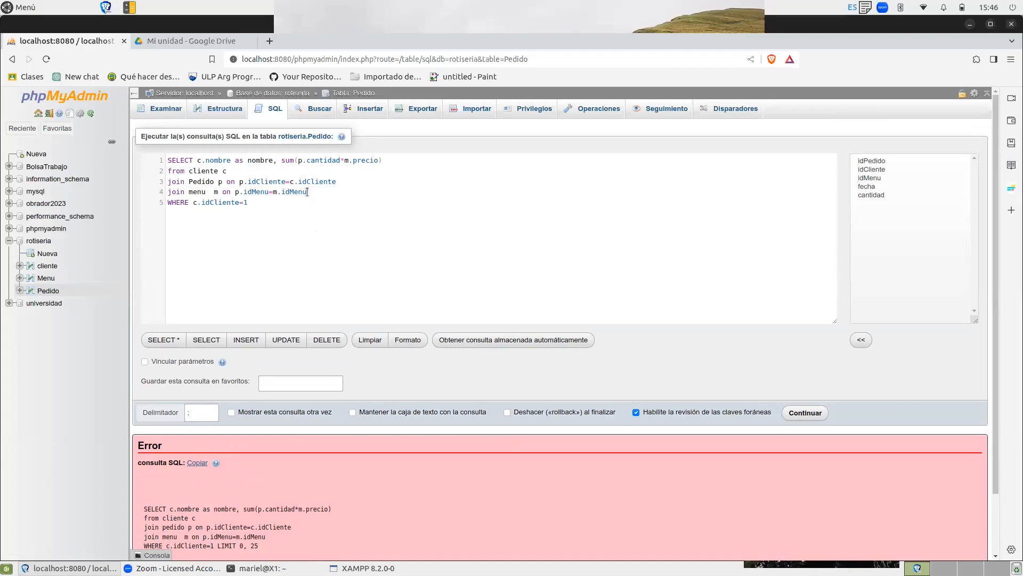
Capitalize the table name in the second join so it reads Menu, and run the query.
left_click(192, 191)
key("BackSpace")
type("M")
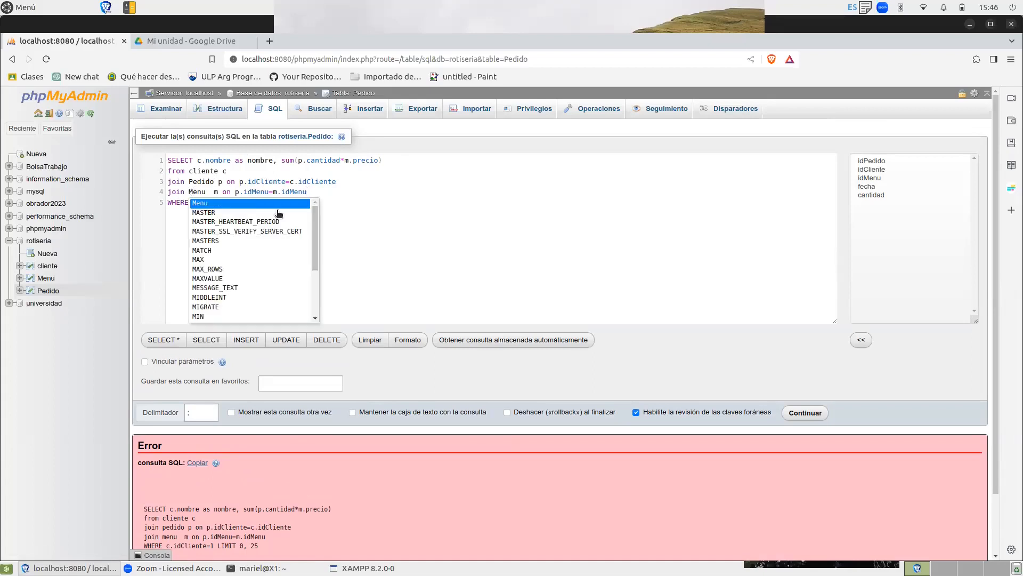
left_click(342, 187)
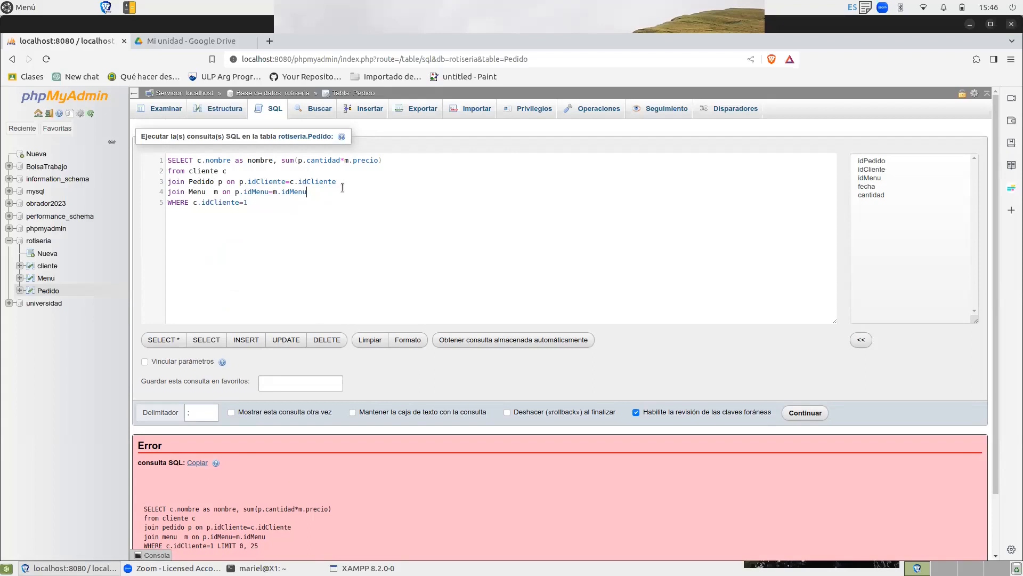
left_click(808, 413)
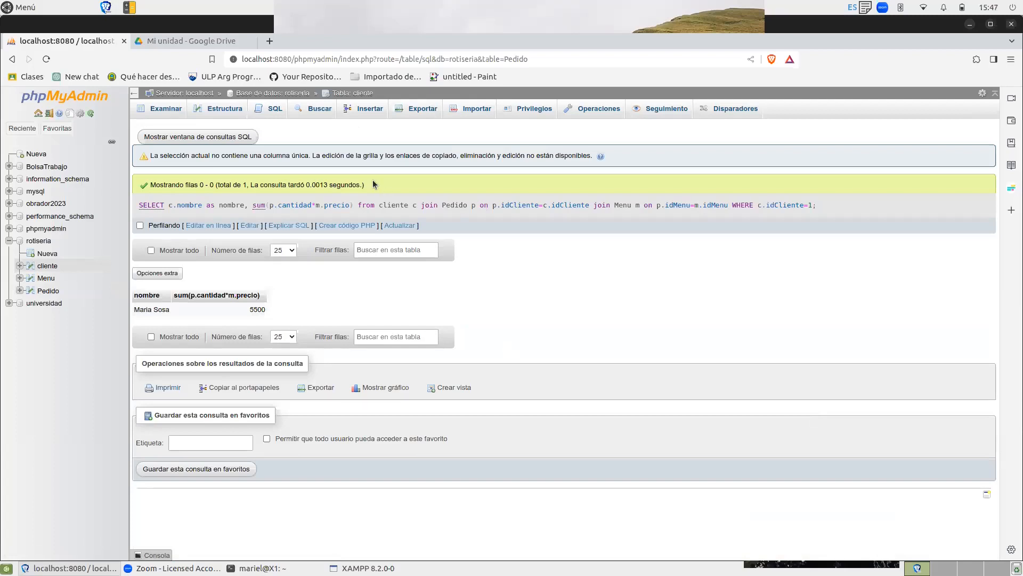
Go to the cliente table's SQL editor and replace the default query with the copied join query.
left_click(273, 111)
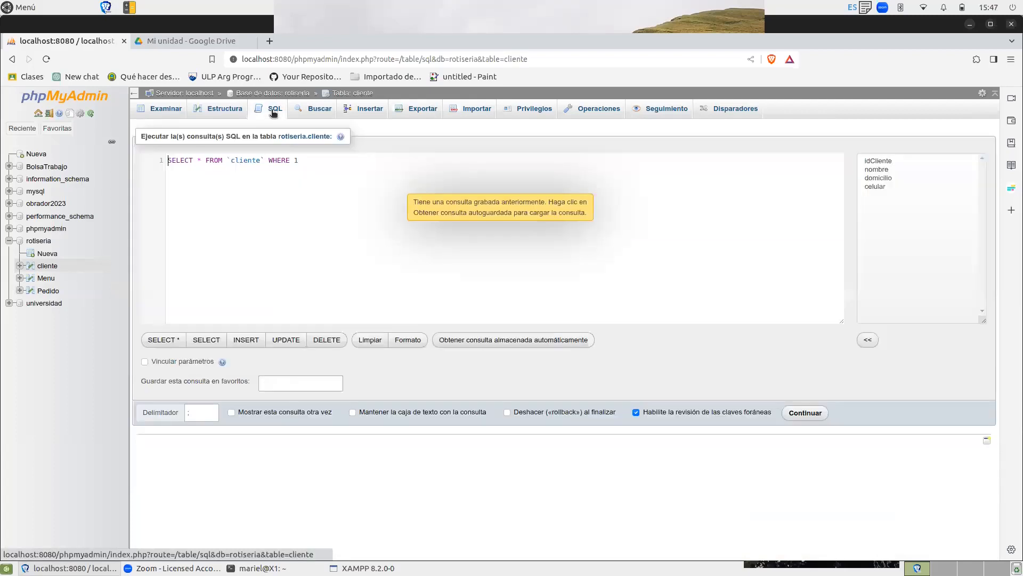
left_click_drag(171, 174, 163, 151)
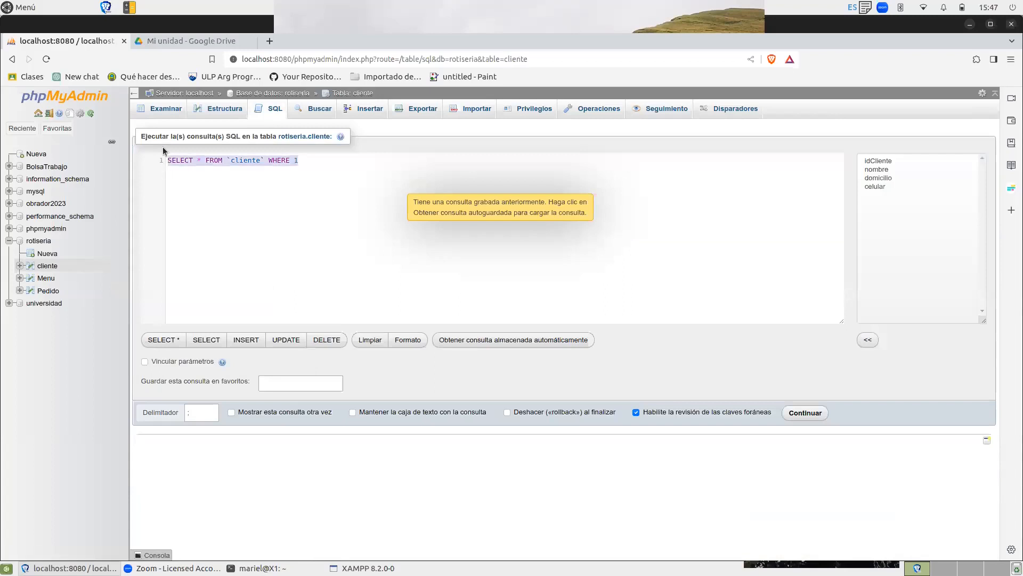
key("ctrl+v")
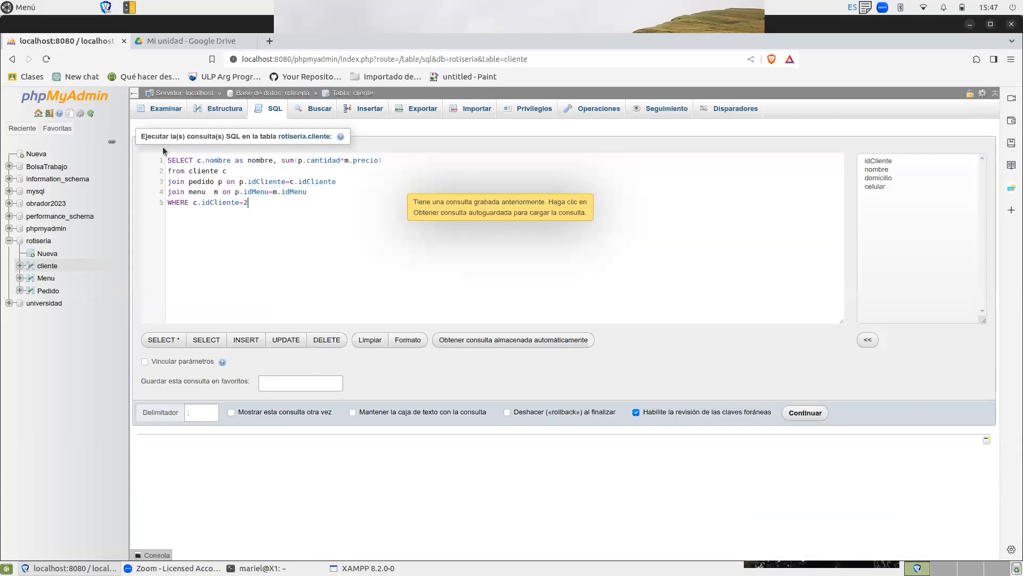
Capitalize the joined table names in the pasted query as Menu and Pedido.
left_click(190, 192)
key("Delete")
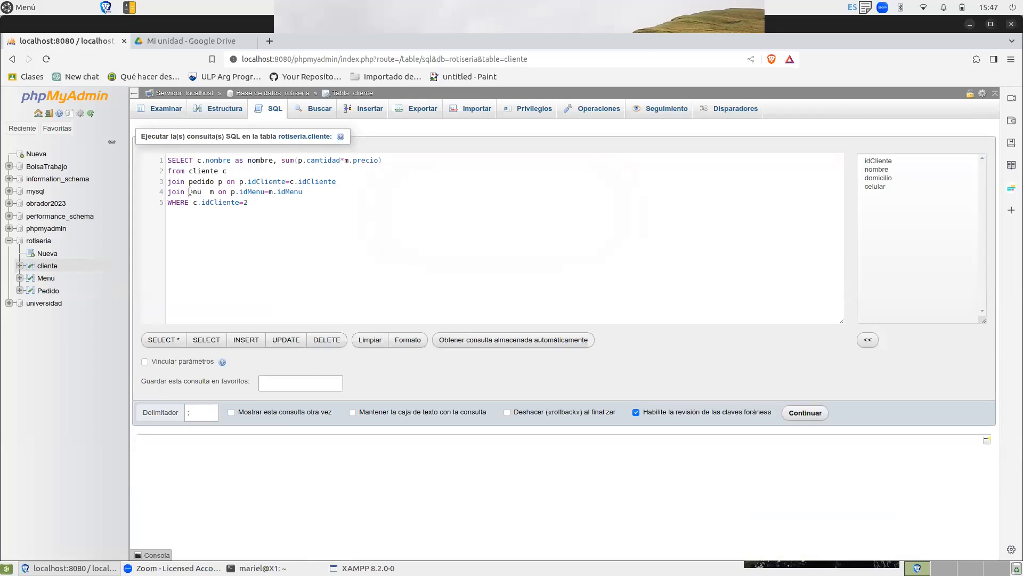
type("M")
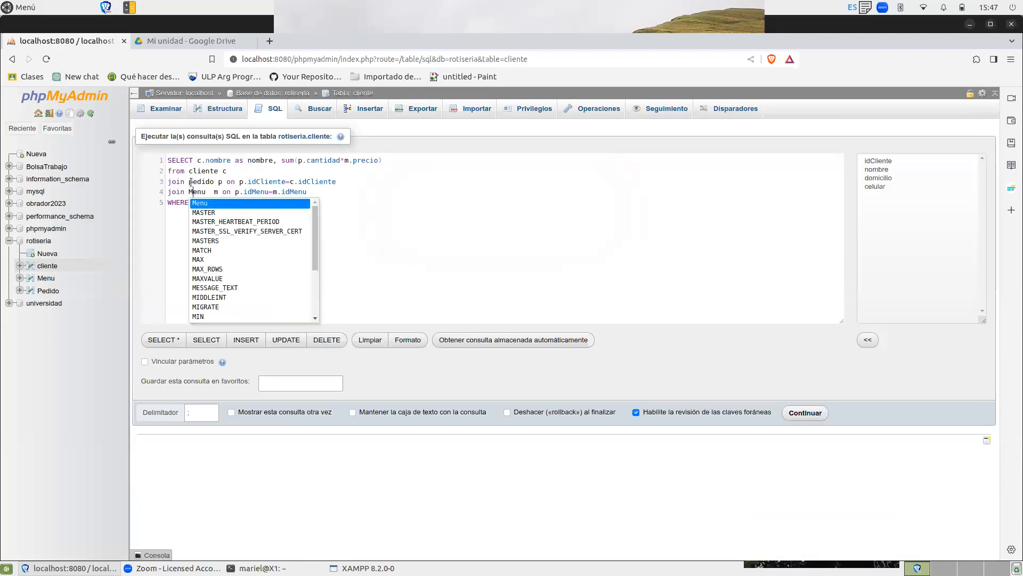
left_click(191, 181)
key("Delete")
type("P")
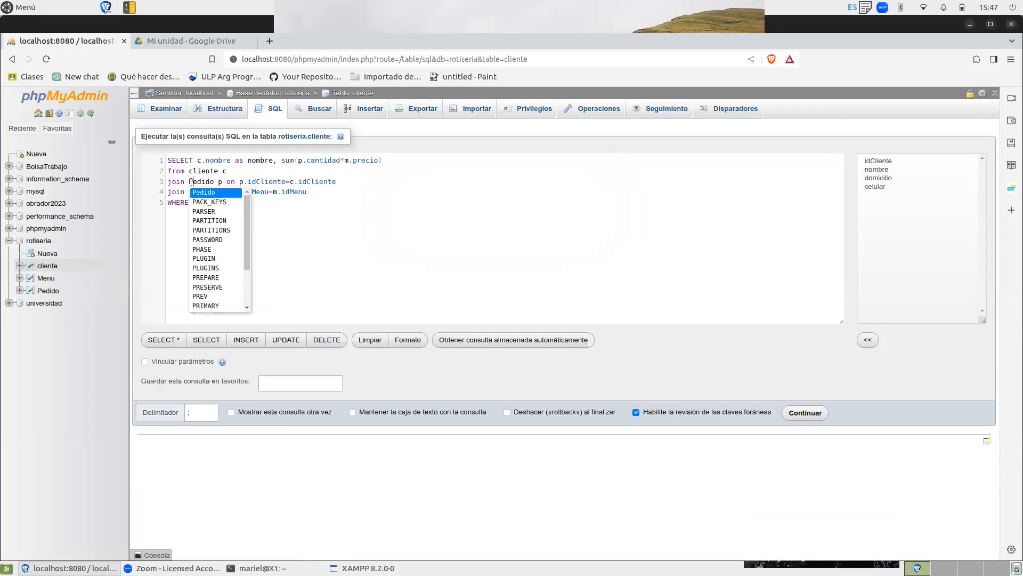
left_click(276, 182)
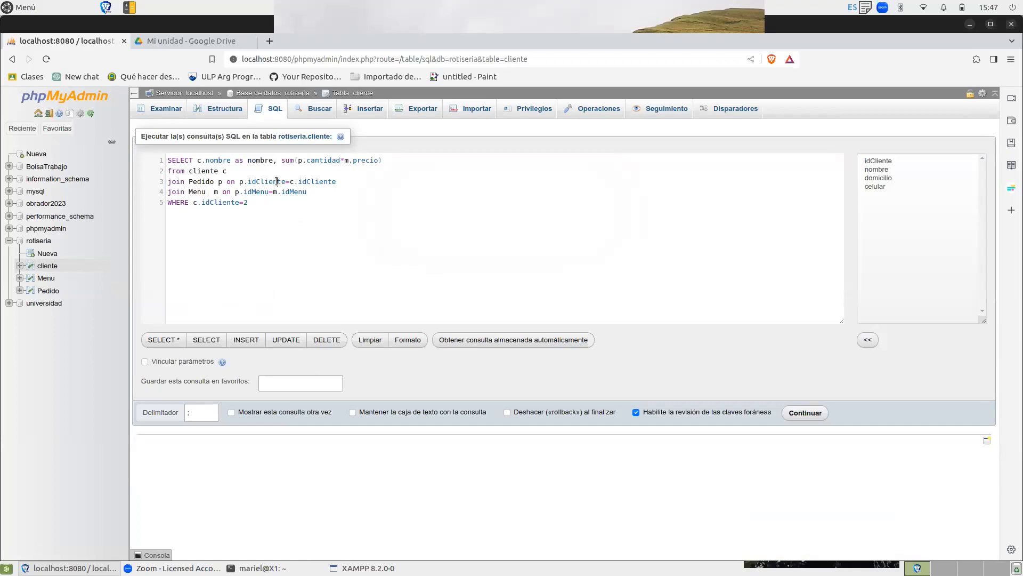
Remove the WHERE condition, replace the selected columns with *, and run the join query.
left_click_drag(254, 200, 163, 207)
key("BackSpace")
left_click_drag(384, 156, 194, 160)
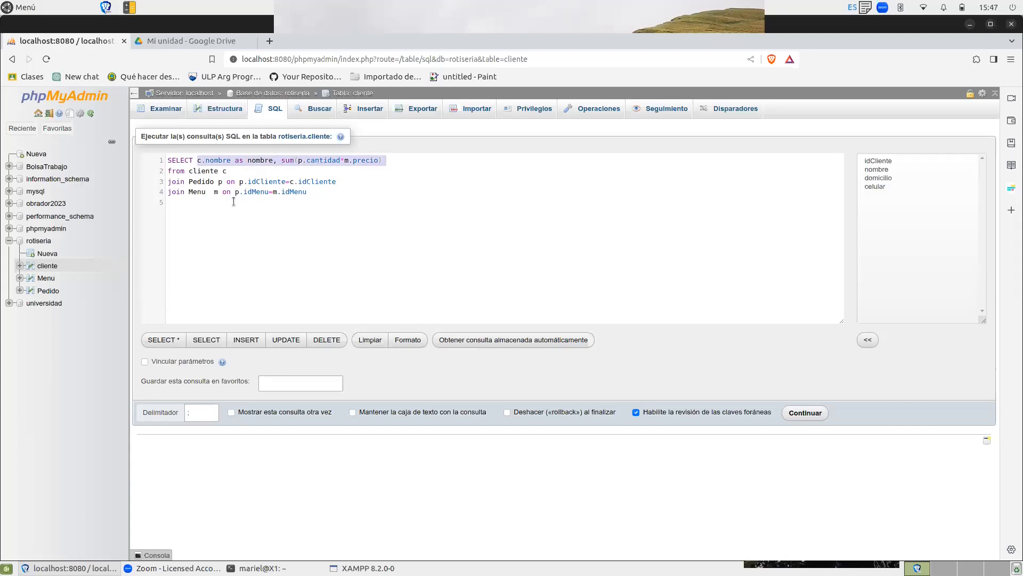
type("*")
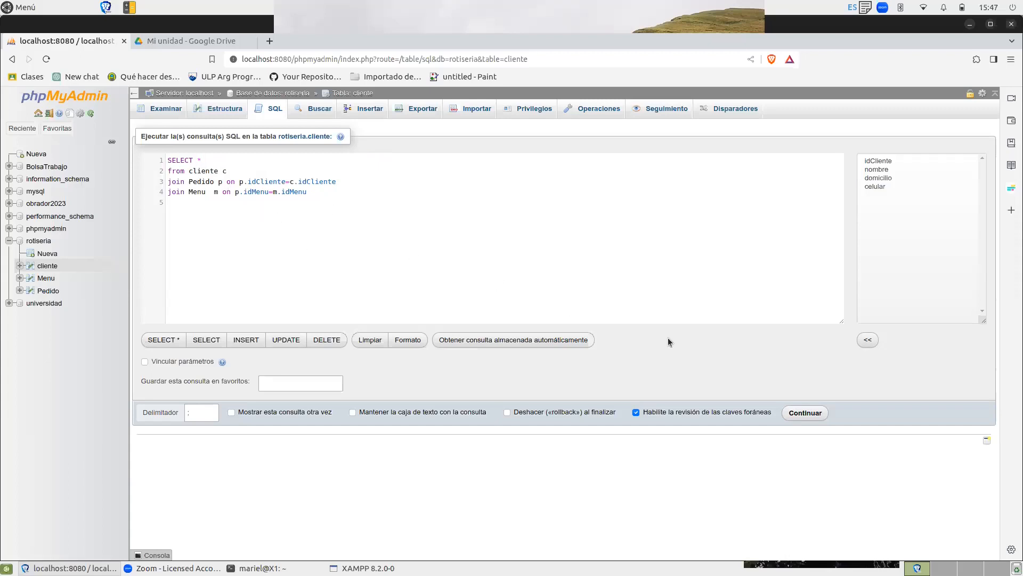
left_click(800, 414)
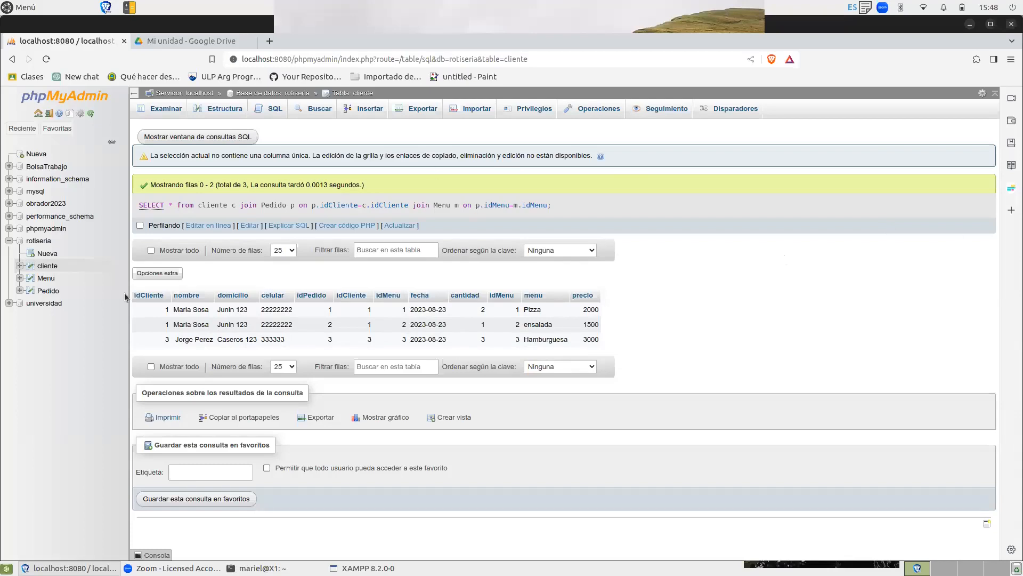
Browse the Pedido table's rows and examine its column structure and keys.
left_click(48, 291)
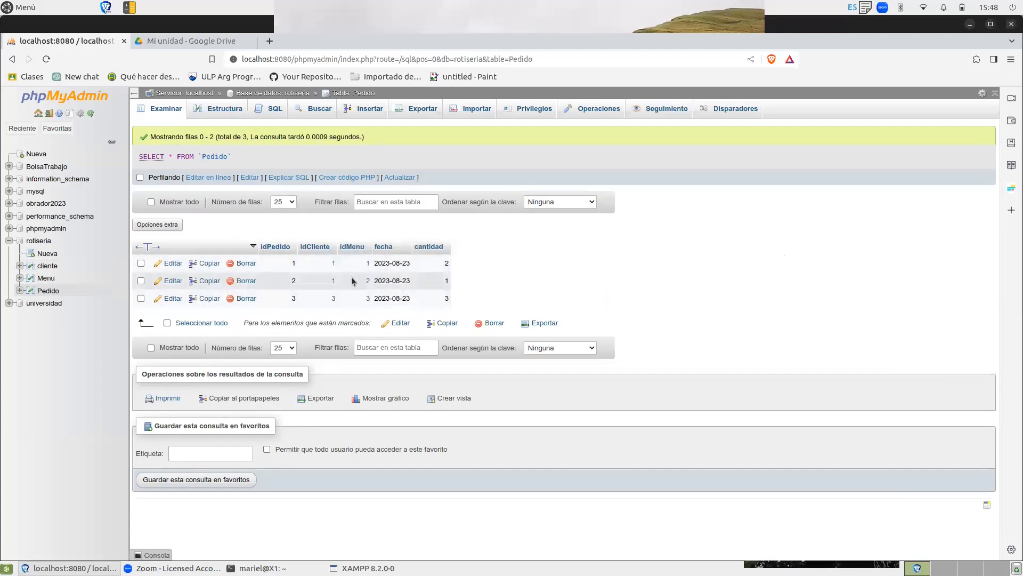
left_click(227, 110)
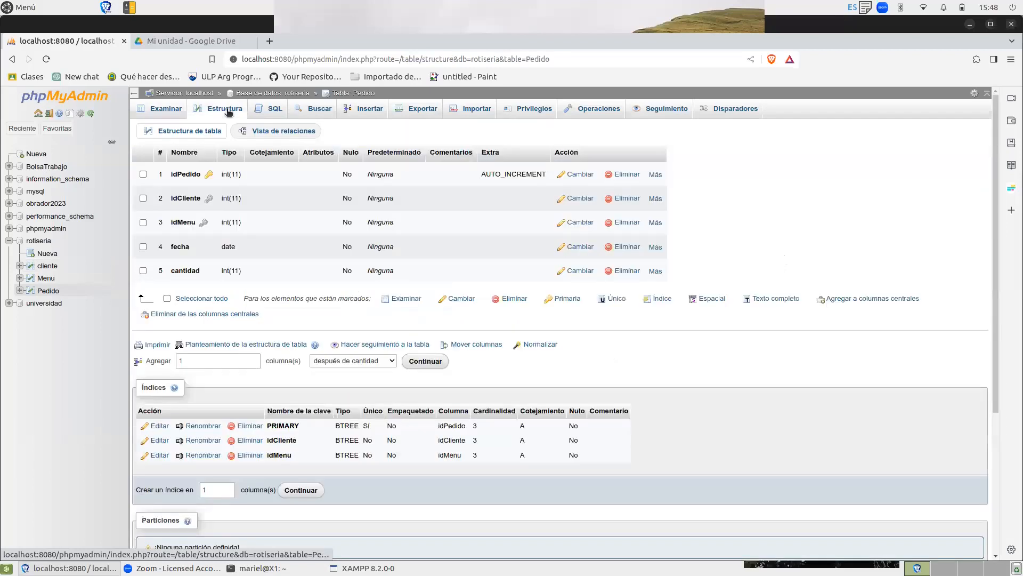
left_click(276, 114)
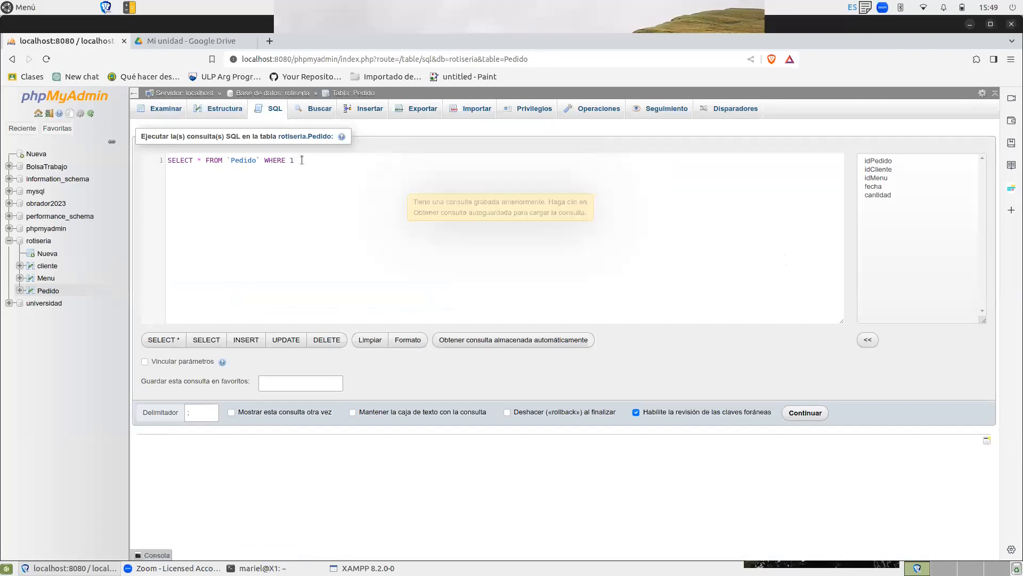
left_click(223, 112)
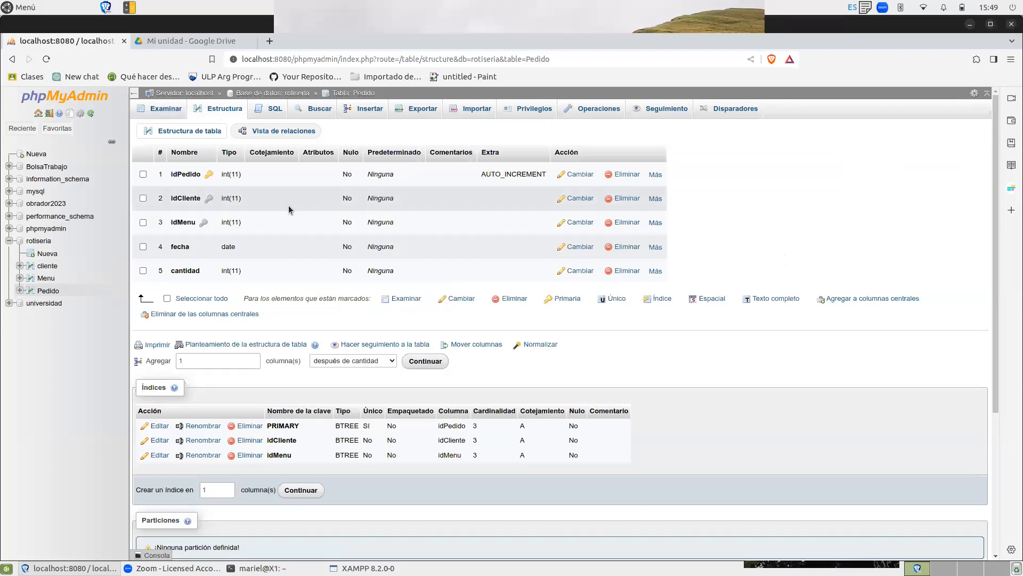
left_click(47, 292)
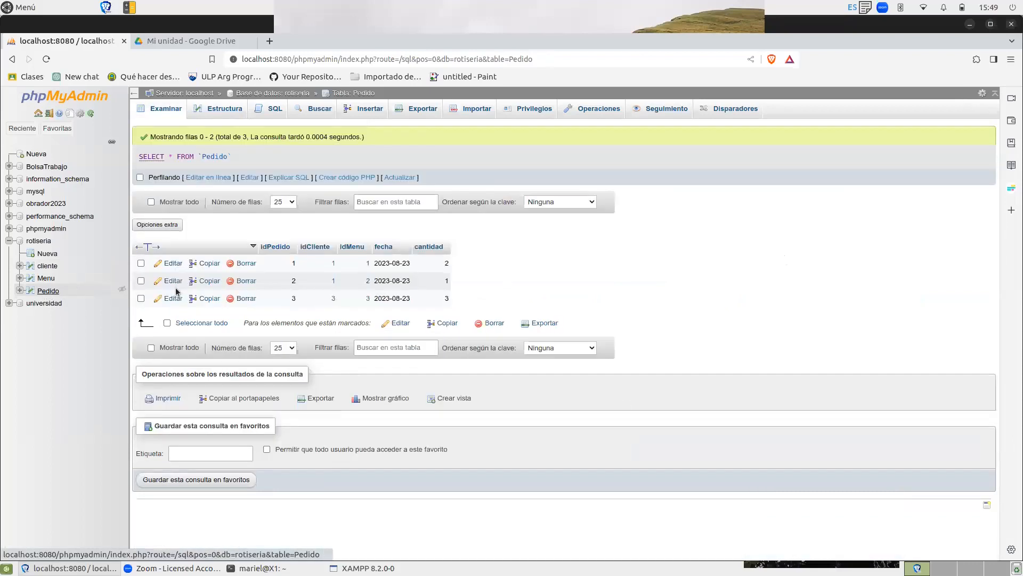
left_click(219, 111)
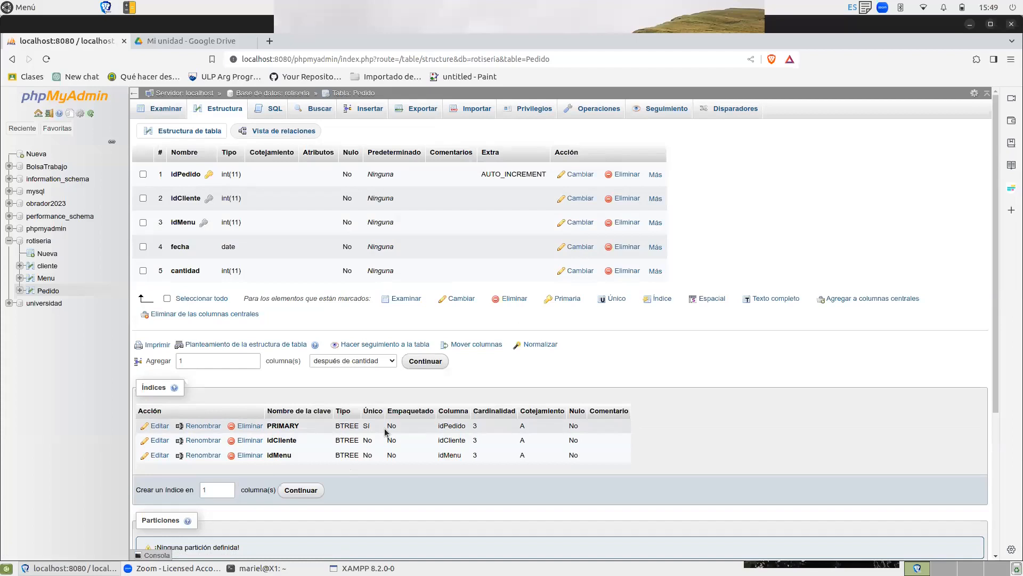
Delete the Pedido rows with idCliente=1 by running DELETE FROM `Pedido` WHERE idCliente=1, and accept the confirmation.
left_click(272, 110)
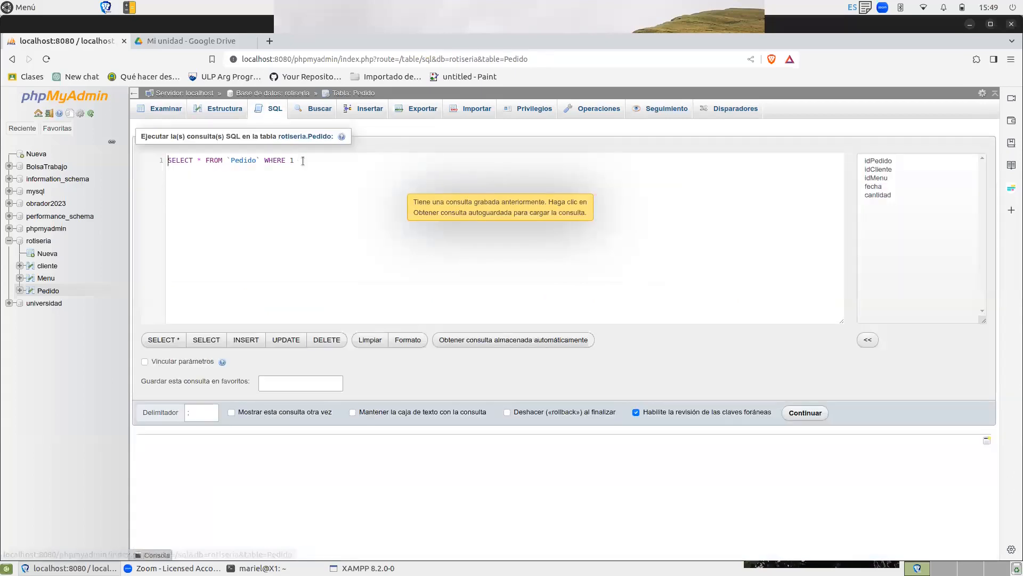
left_click(325, 339)
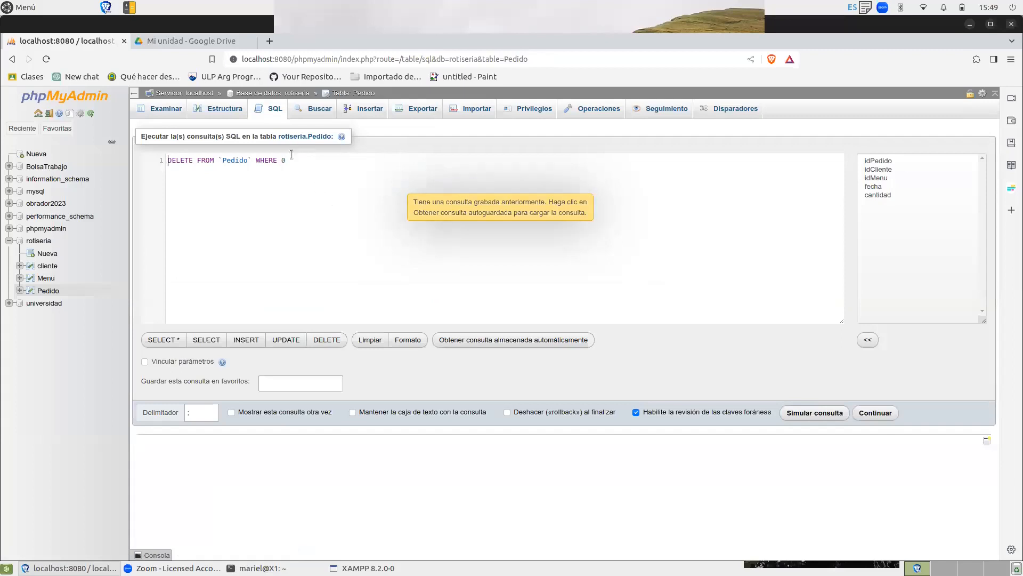
key("BackSpace")
type("id")
type("Cli")
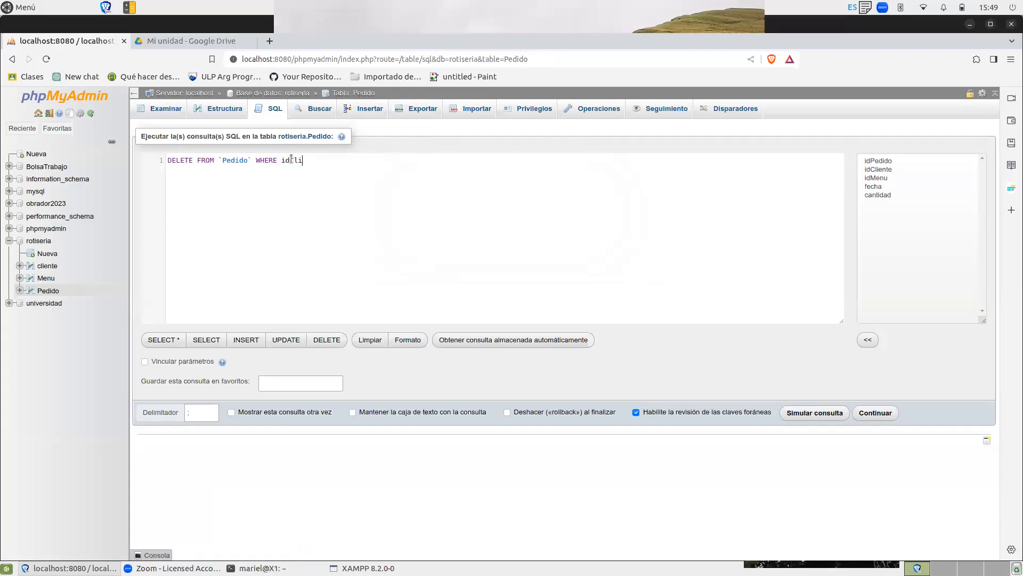
type("ente=1")
left_click(880, 417)
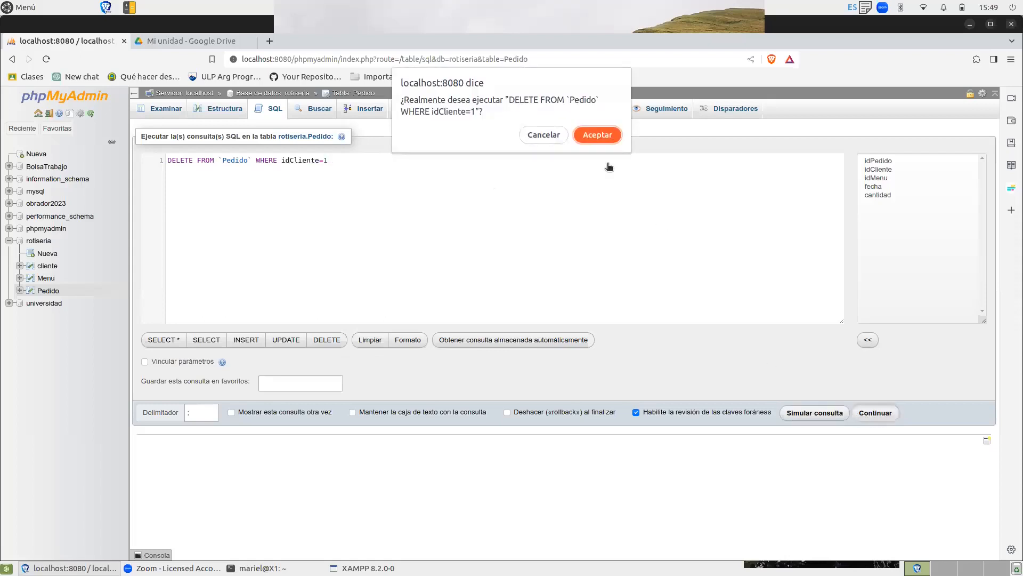
left_click(602, 136)
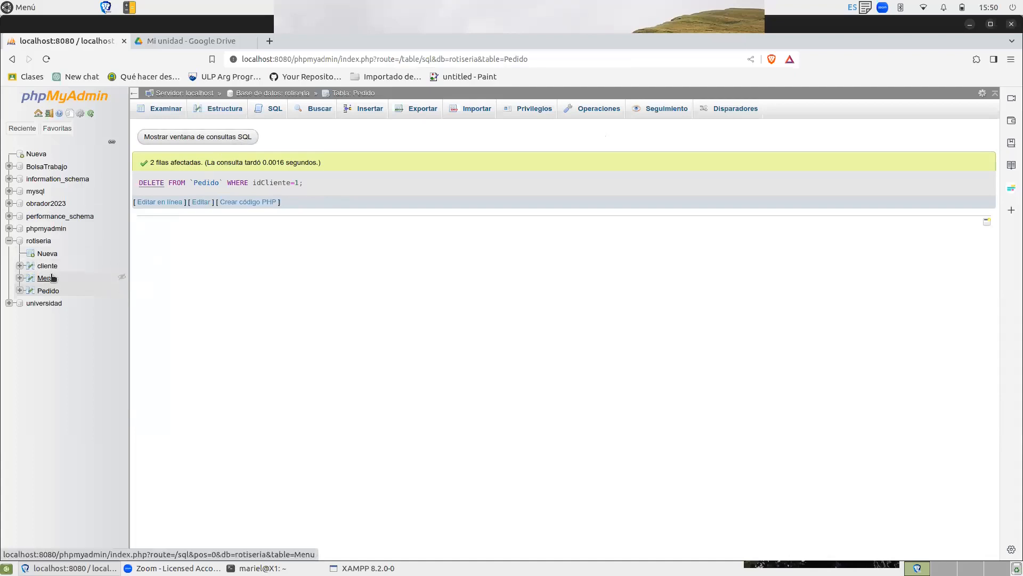
Recheck the rows left in the Pedido table and its structure.
left_click(49, 291)
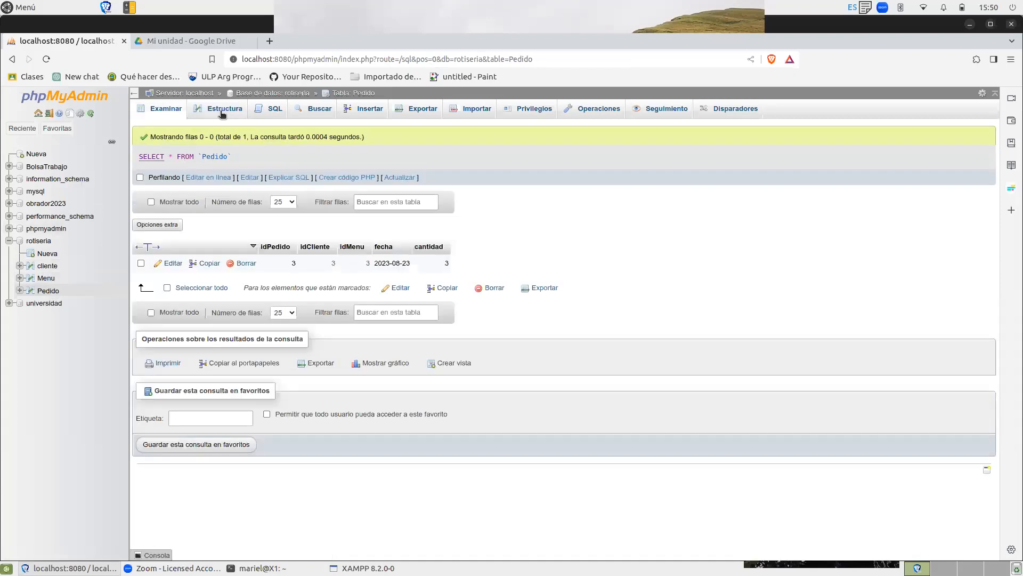
left_click(223, 113)
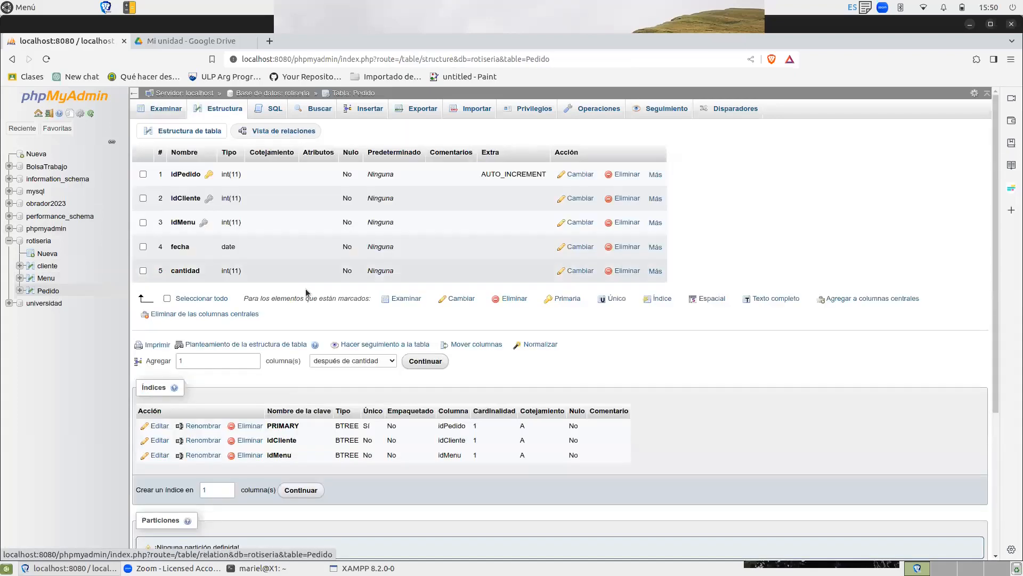
left_click(171, 109)
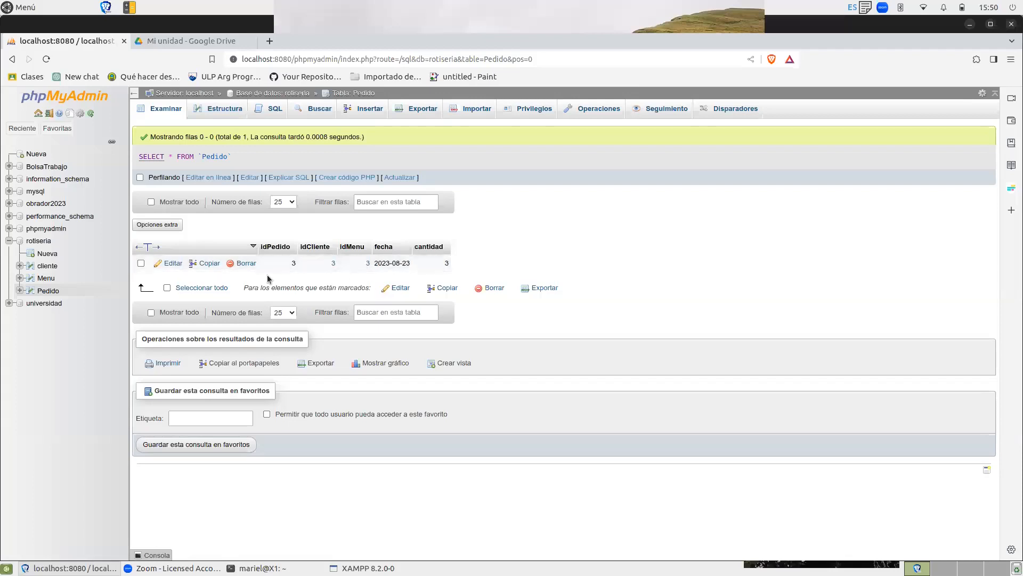
Browse the cliente table's rows and open its SQL editor.
left_click(54, 269)
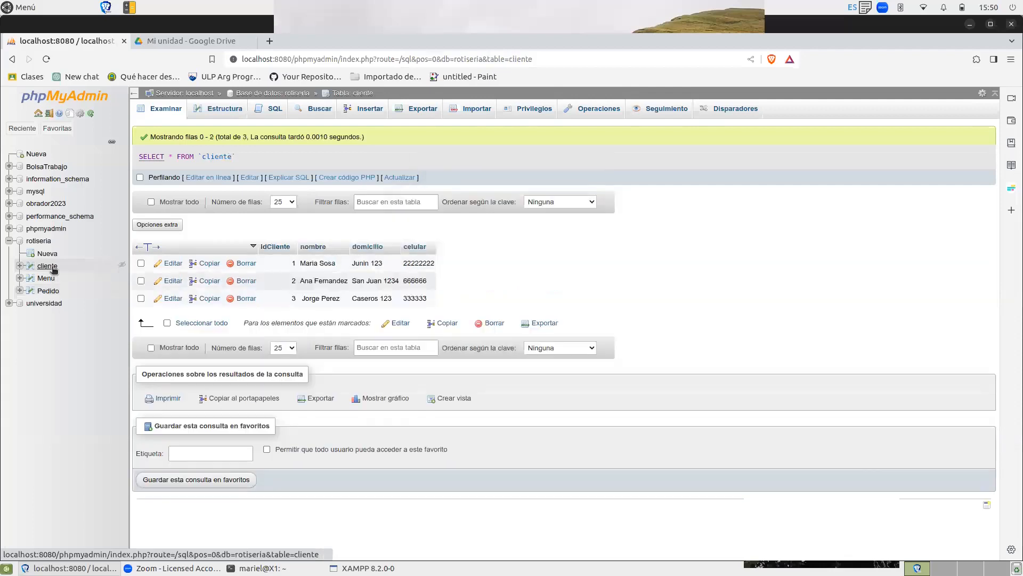
left_click(276, 109)
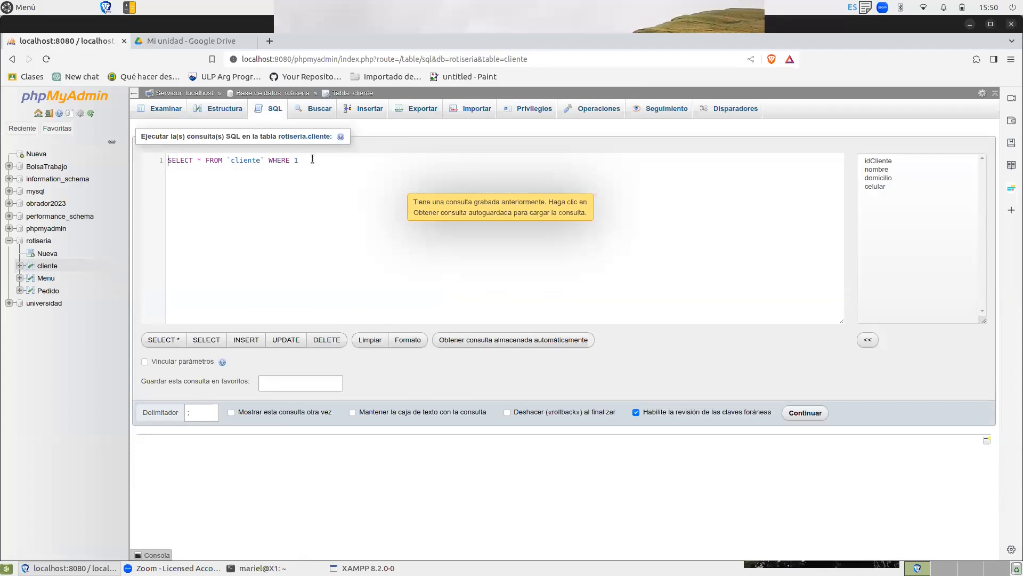
left_click_drag(312, 158, 269, 159)
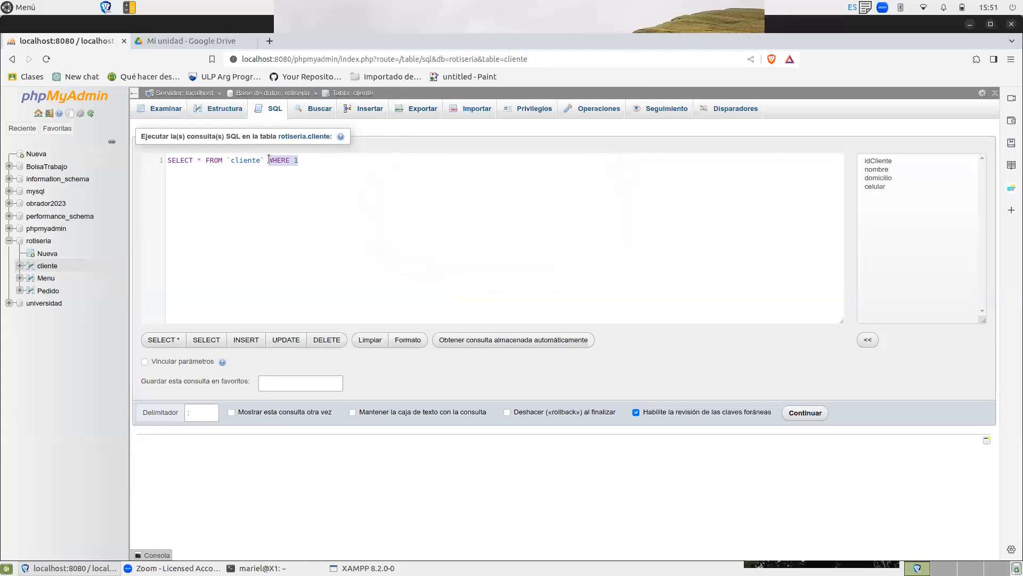
type("where")
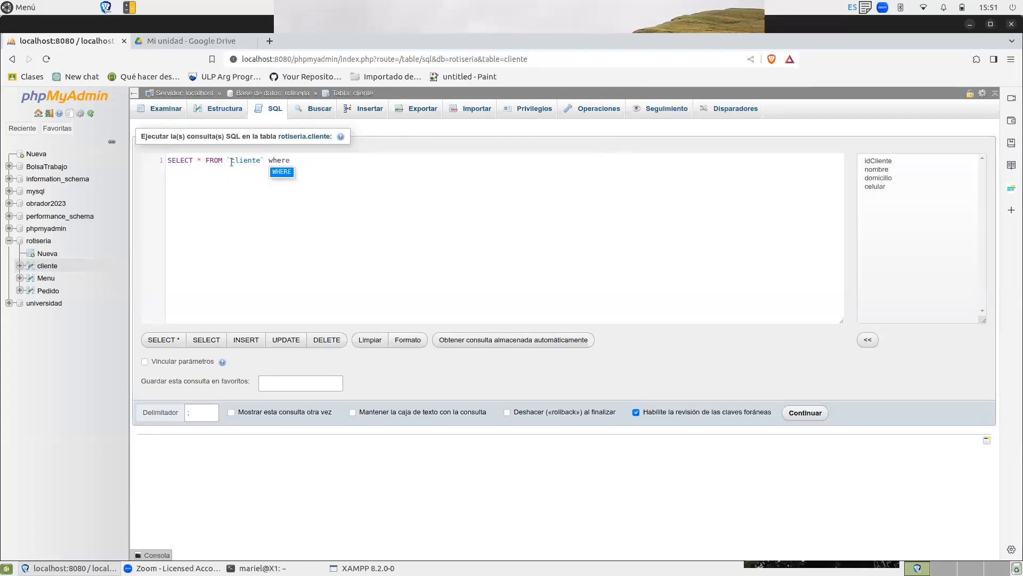
Try to delete the client with idCliente=3 by running DELETE FROM `cliente` WHERE idCliente=3, accepting the confirmation.
left_click(327, 339)
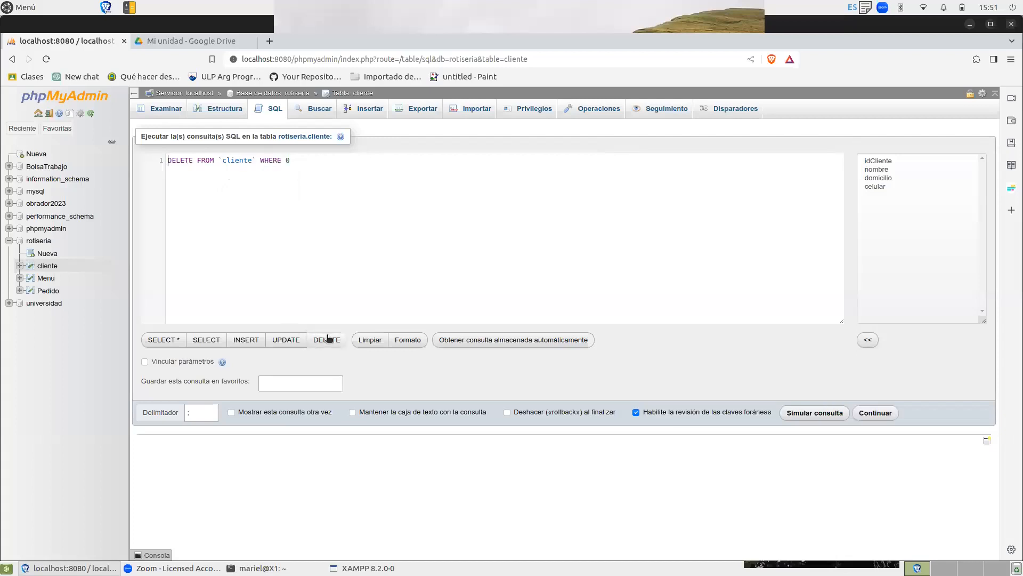
left_click_drag(291, 162, 288, 163)
type("idC")
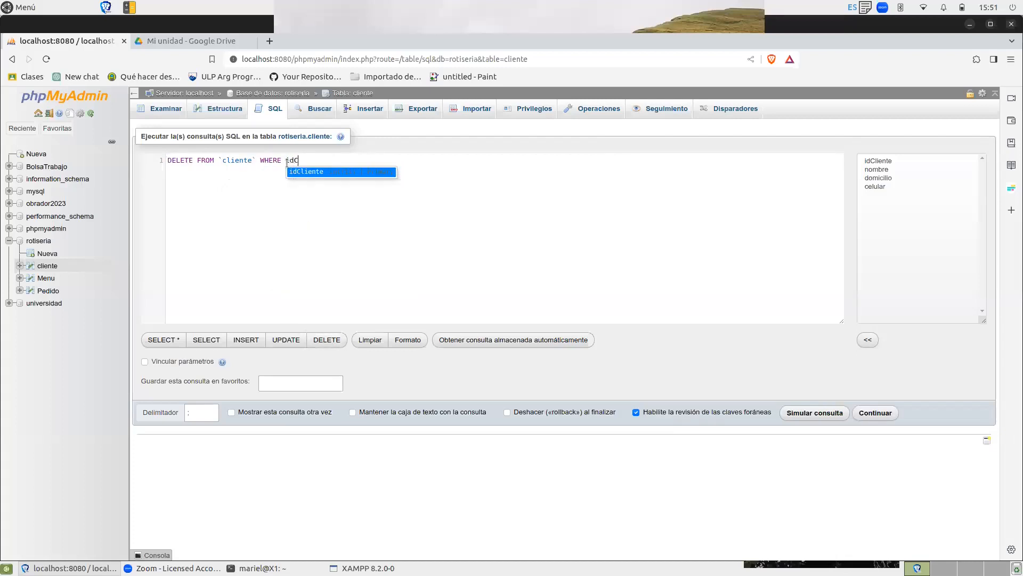
type("liente=3")
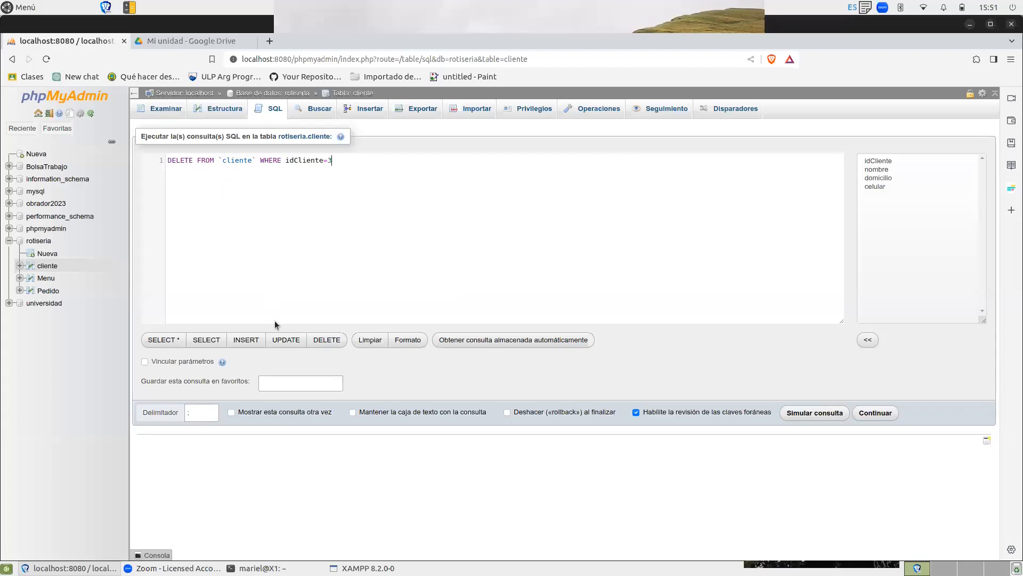
left_click(876, 413)
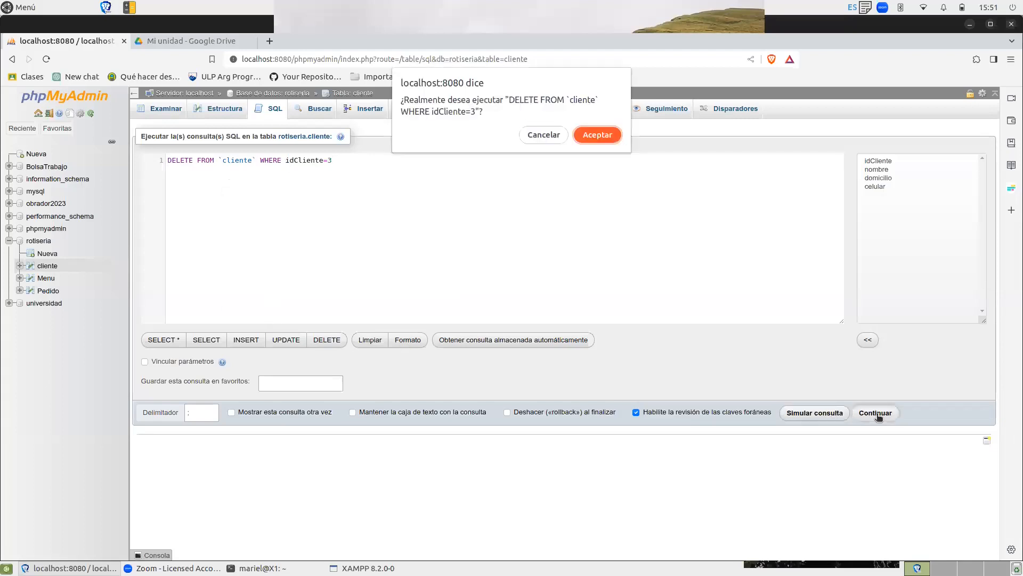
left_click(603, 135)
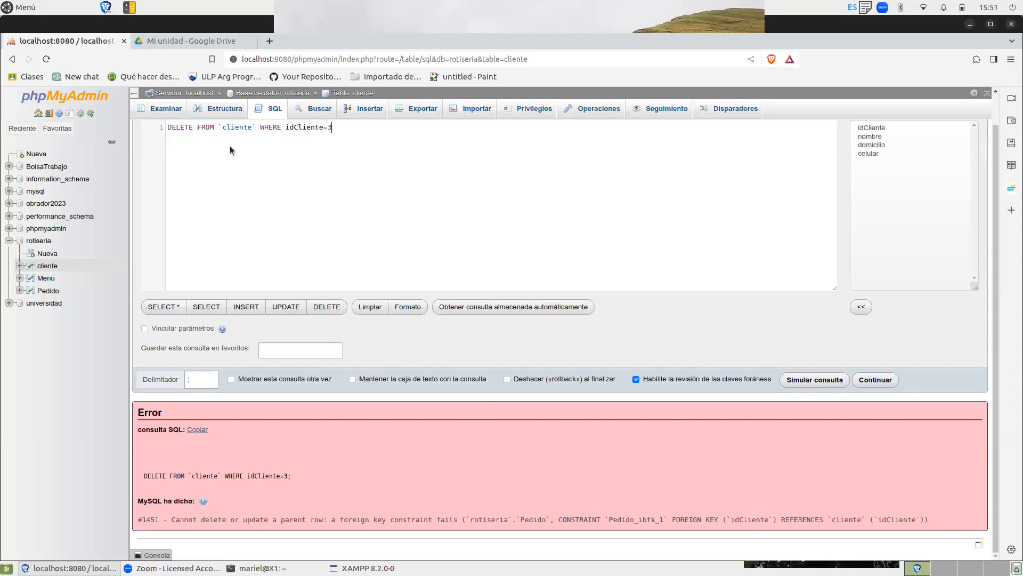
Review the cliente table's rows and column structure, and reopen its SQL editor with the default query.
left_click(163, 114)
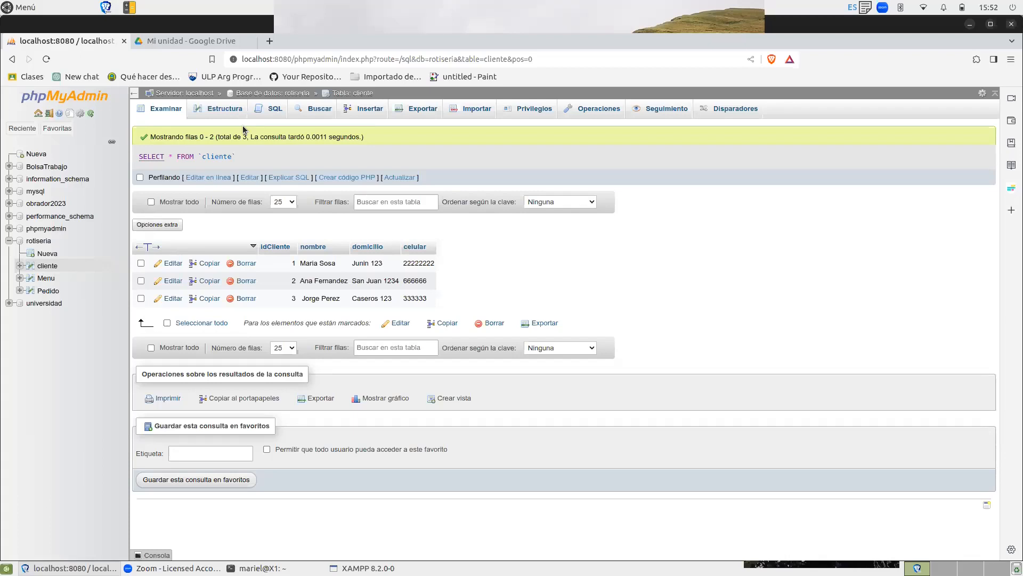
left_click(5, 7)
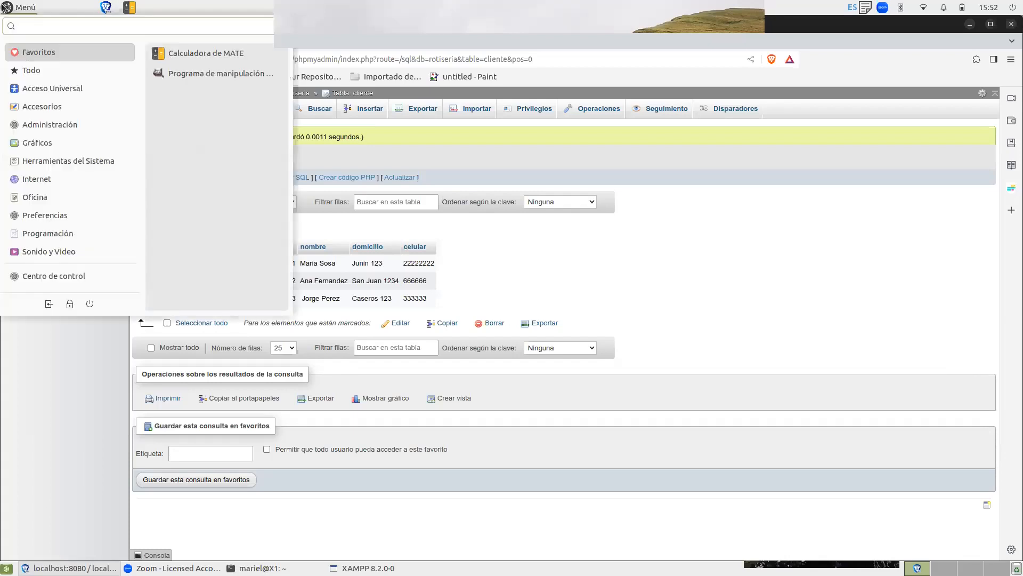
left_click(33, 408)
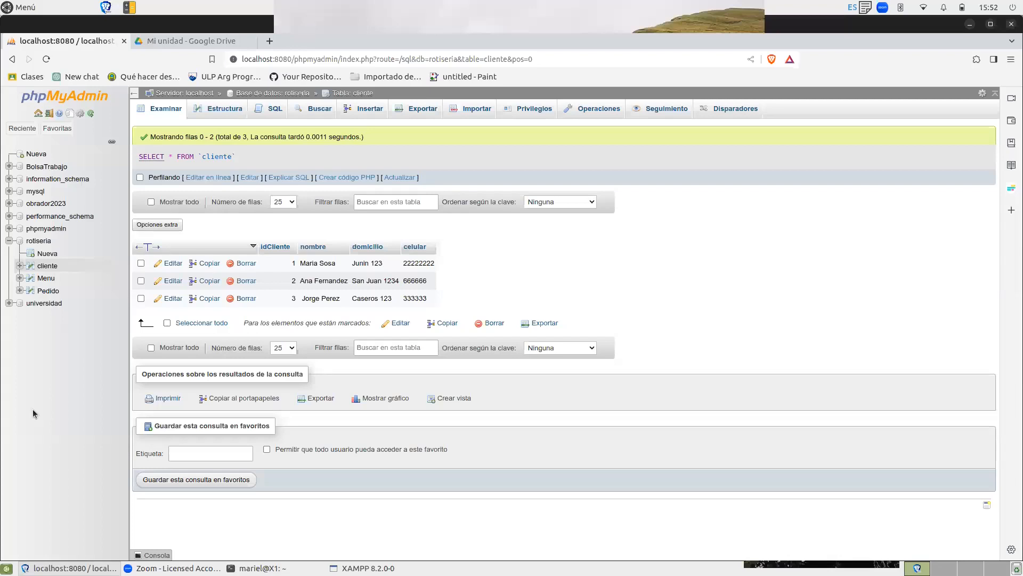
left_click(46, 266)
mouse_move(176, 567)
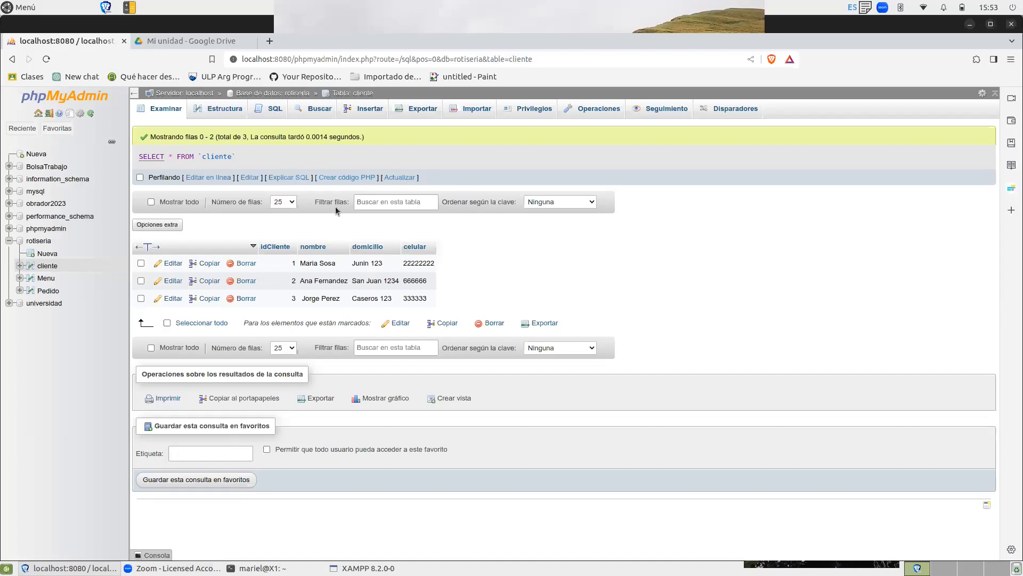
left_click(223, 110)
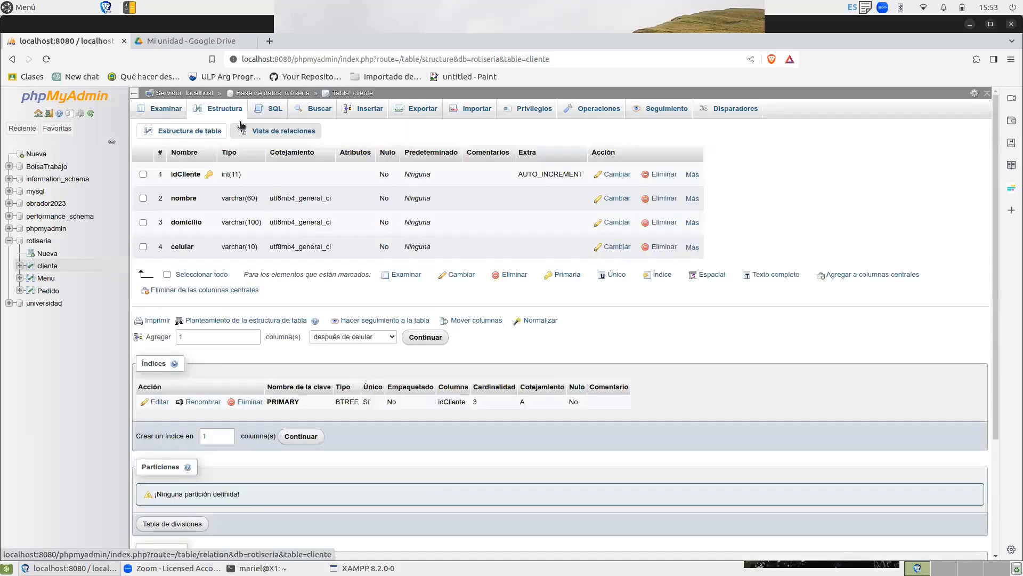
left_click(275, 110)
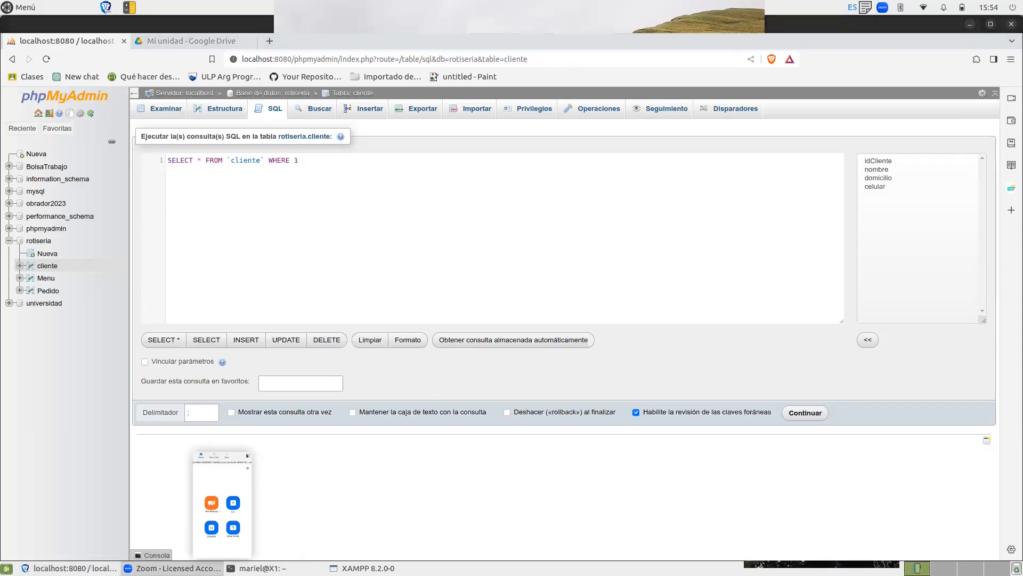
Minimize the browser window to show the desktop.
left_click(74, 568)
left_click(75, 567)
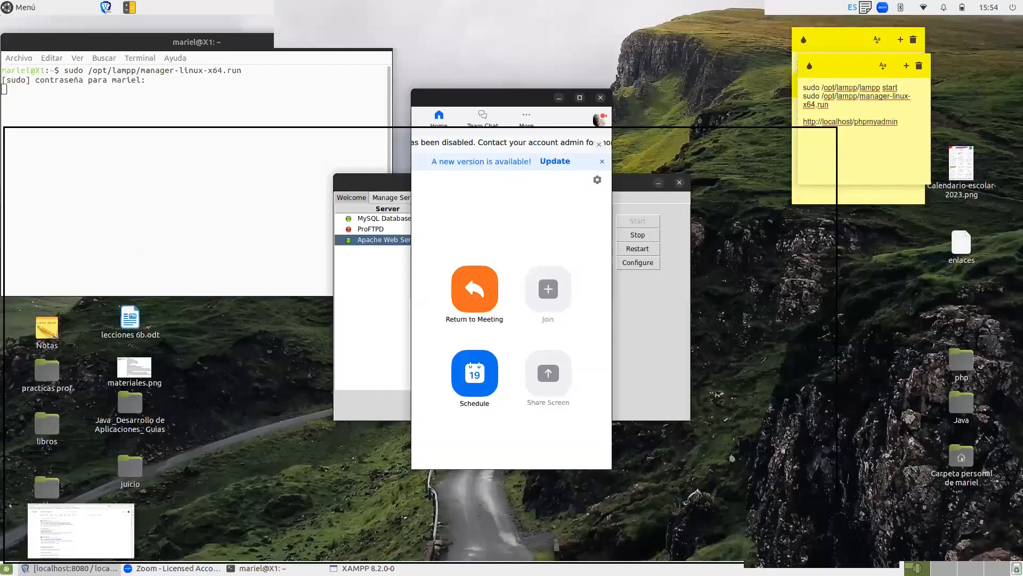